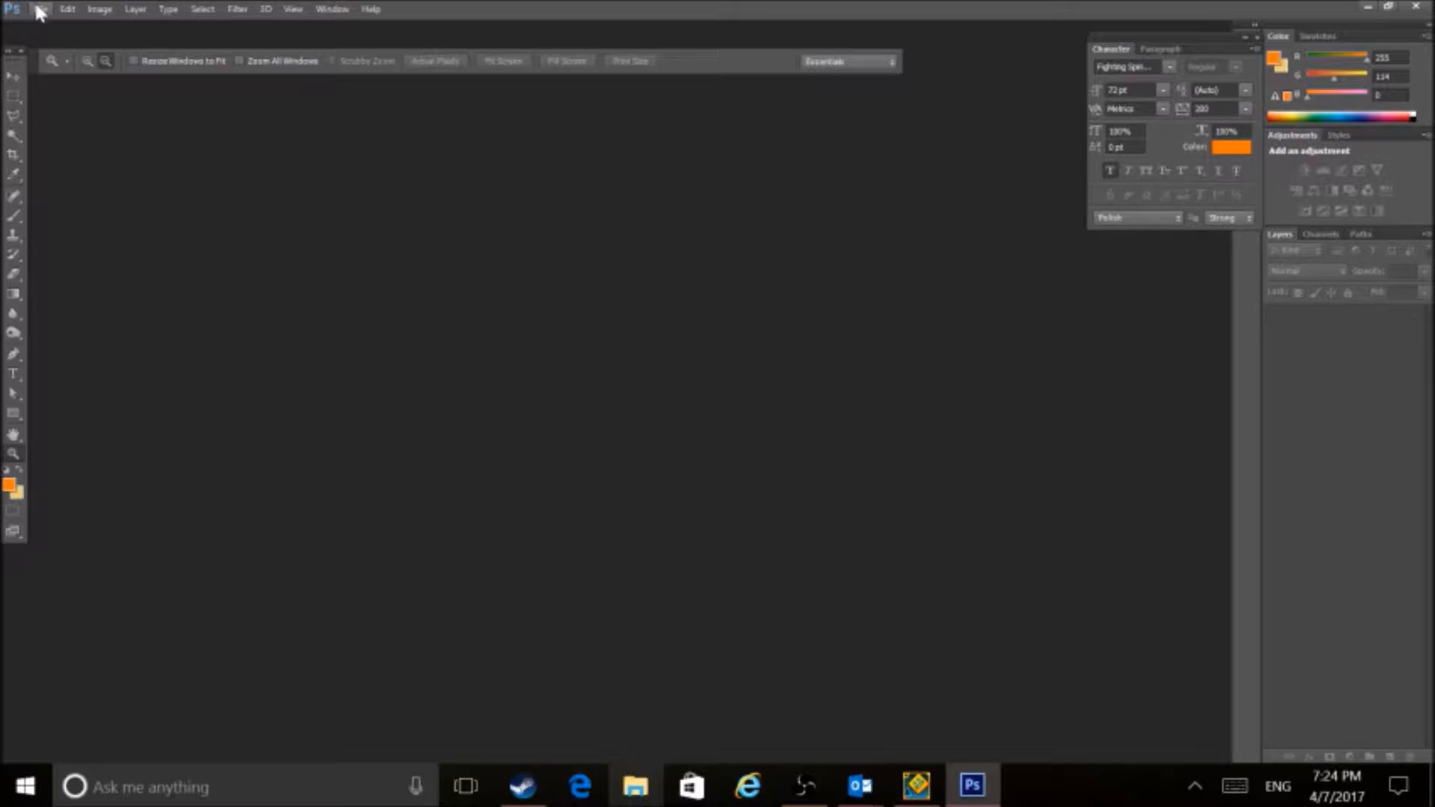
Create a new 1920 x 1080 pixel RGB document at 72 pixels/inch with a transparent background.
click(39, 11)
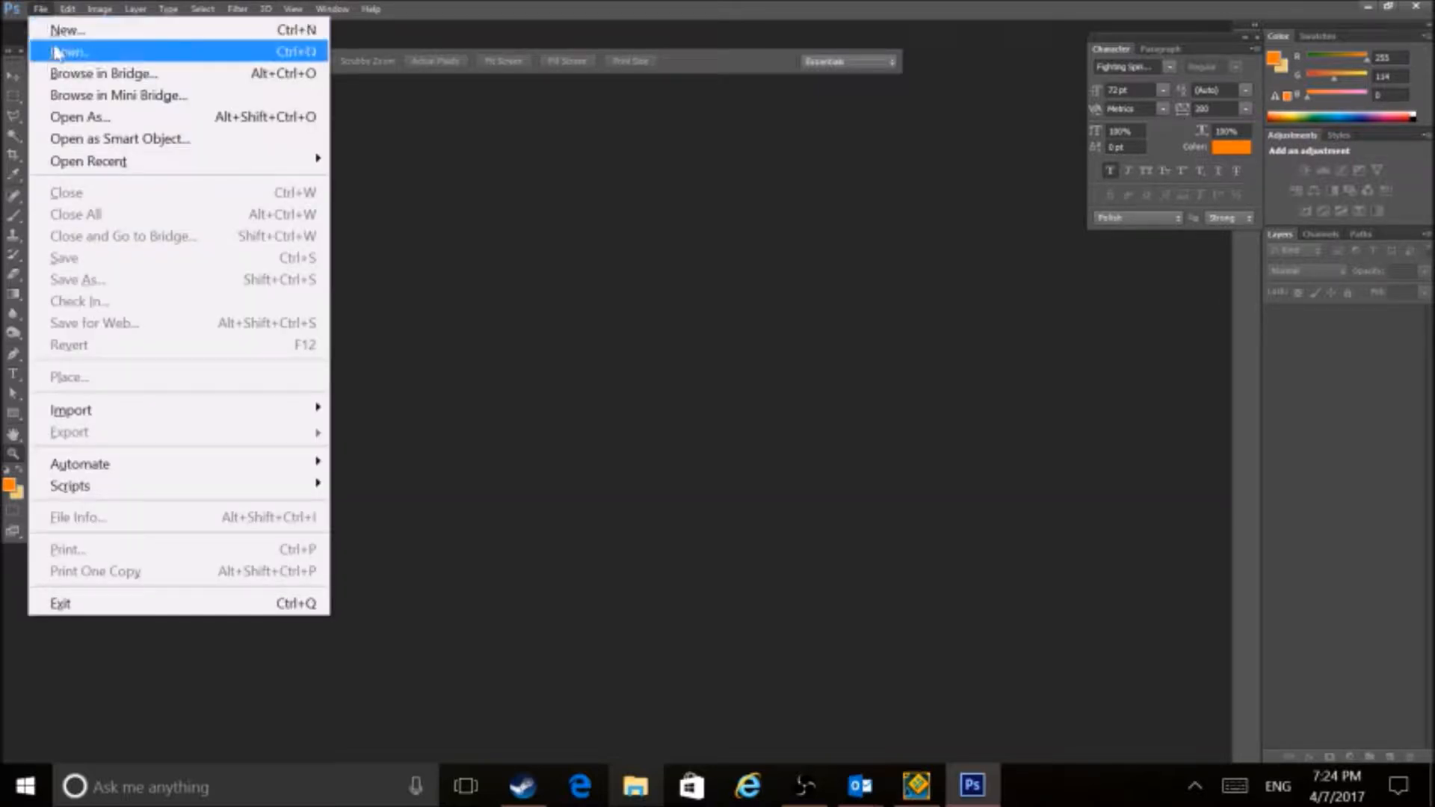
click(64, 30)
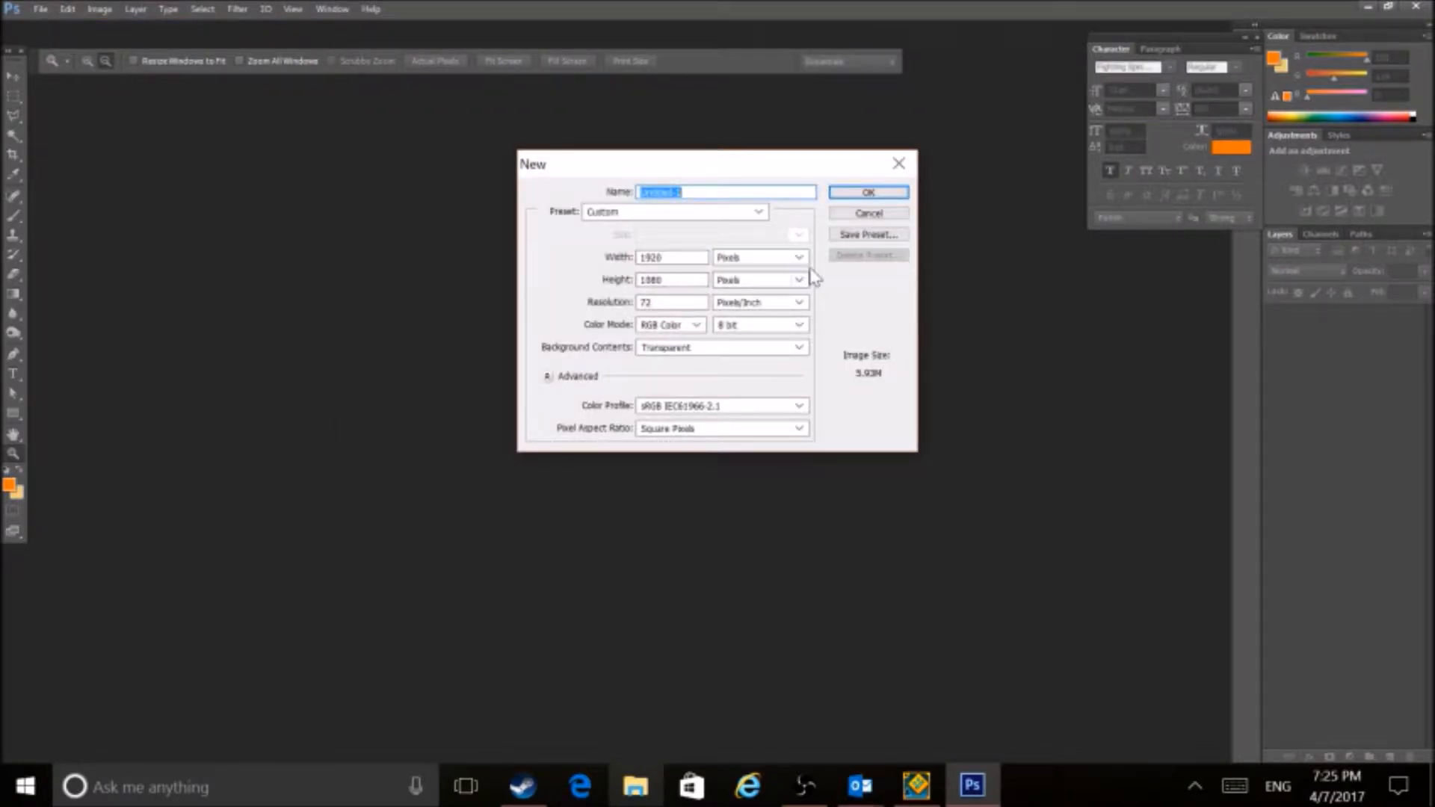
click(885, 194)
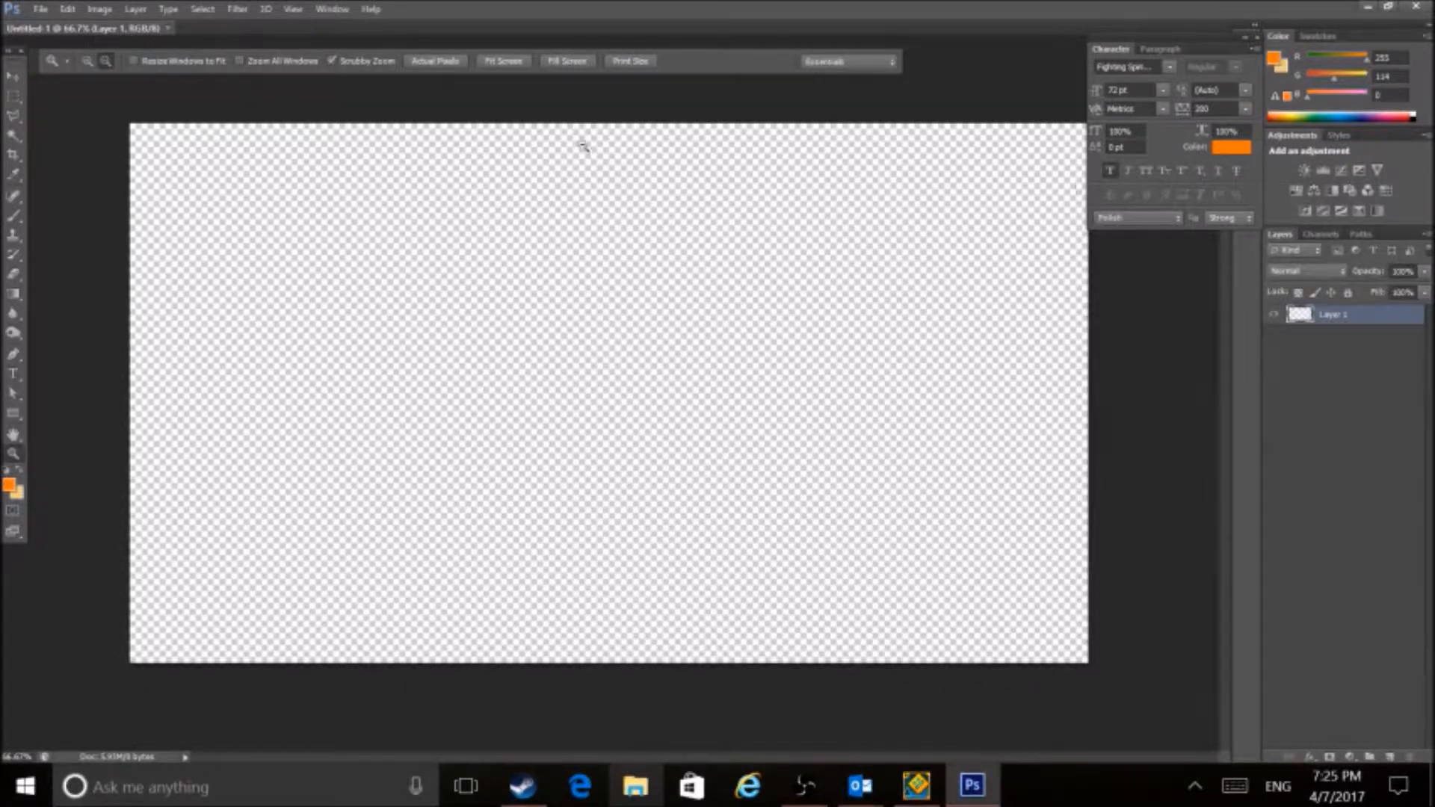
Open the stadium image maxresdefault.jpg and convert its locked background into a regular layer.
click(39, 8)
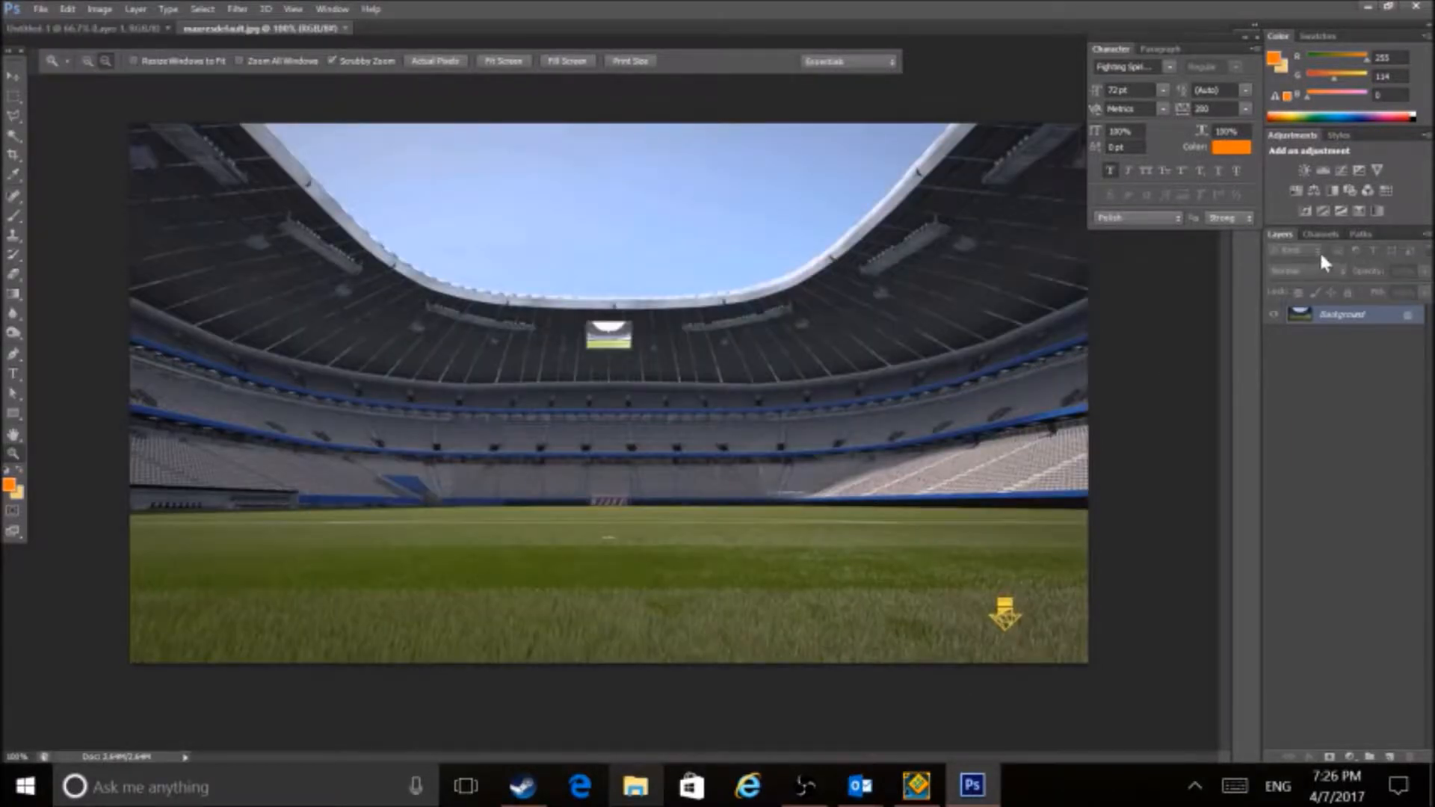
double_click(1355, 314)
click(841, 244)
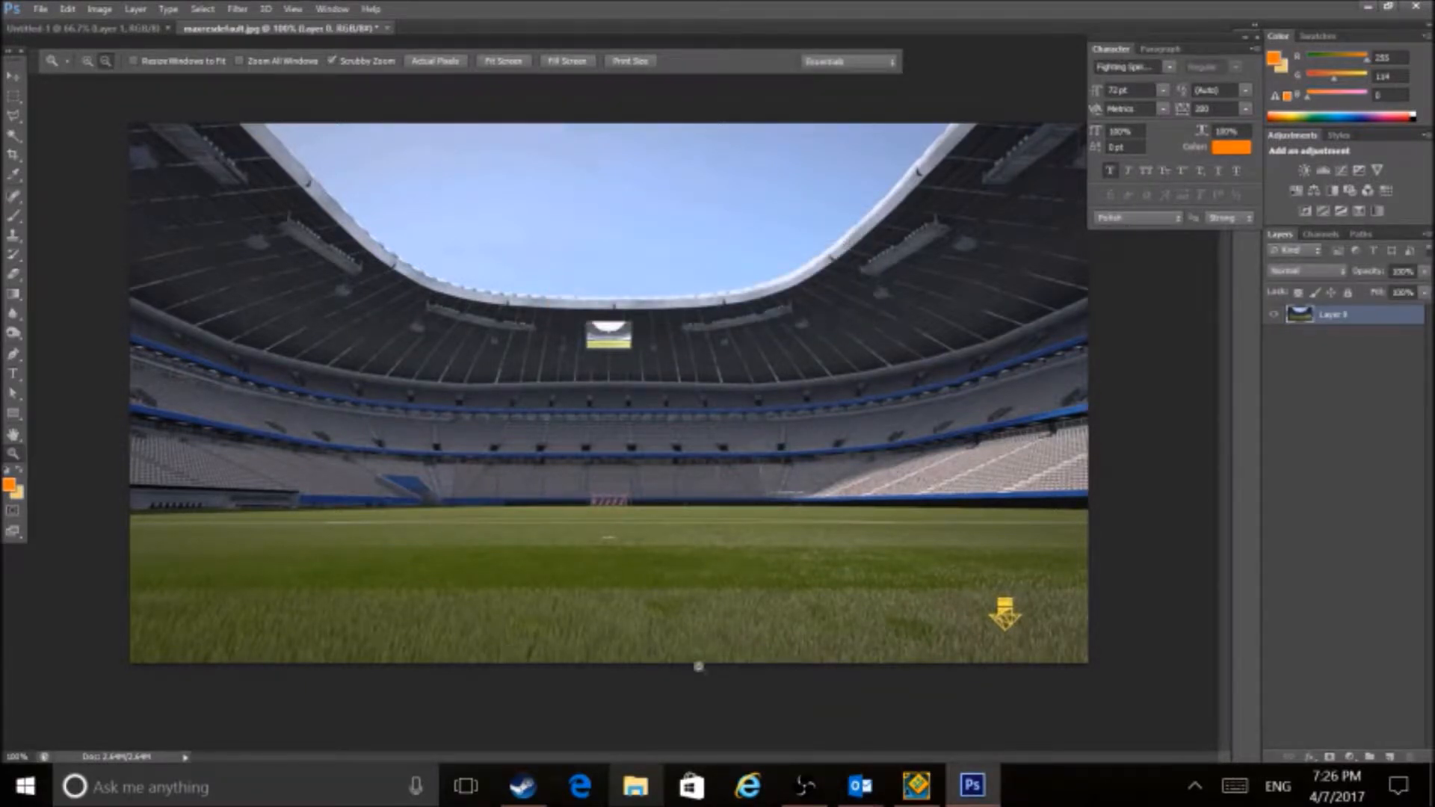
Paint over the yellow arrow on the grass with a small content-aware Spot Healing Brush to remove it.
right_click(1146, 552)
click(1043, 551)
drag(1029, 606, 1154, 544)
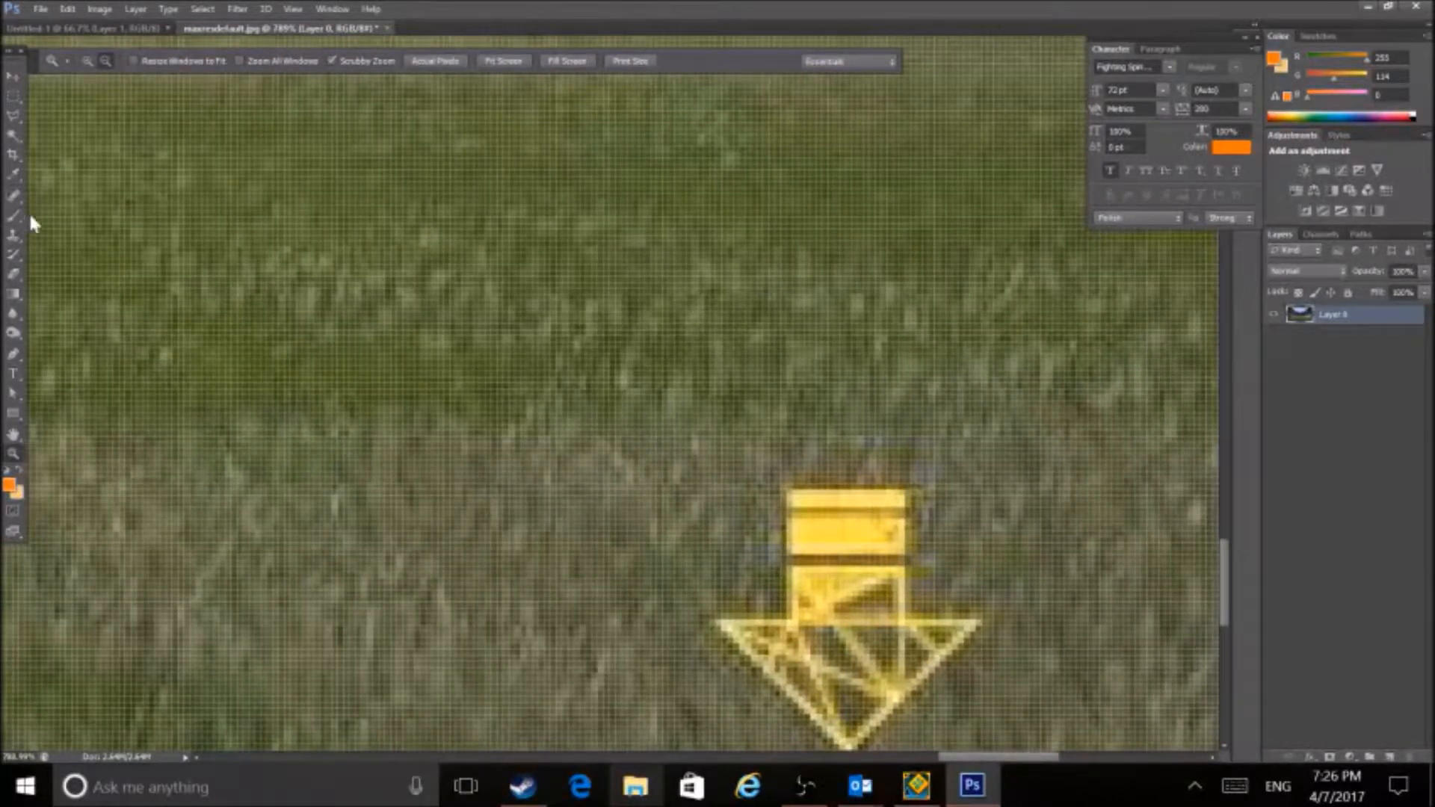
click(14, 196)
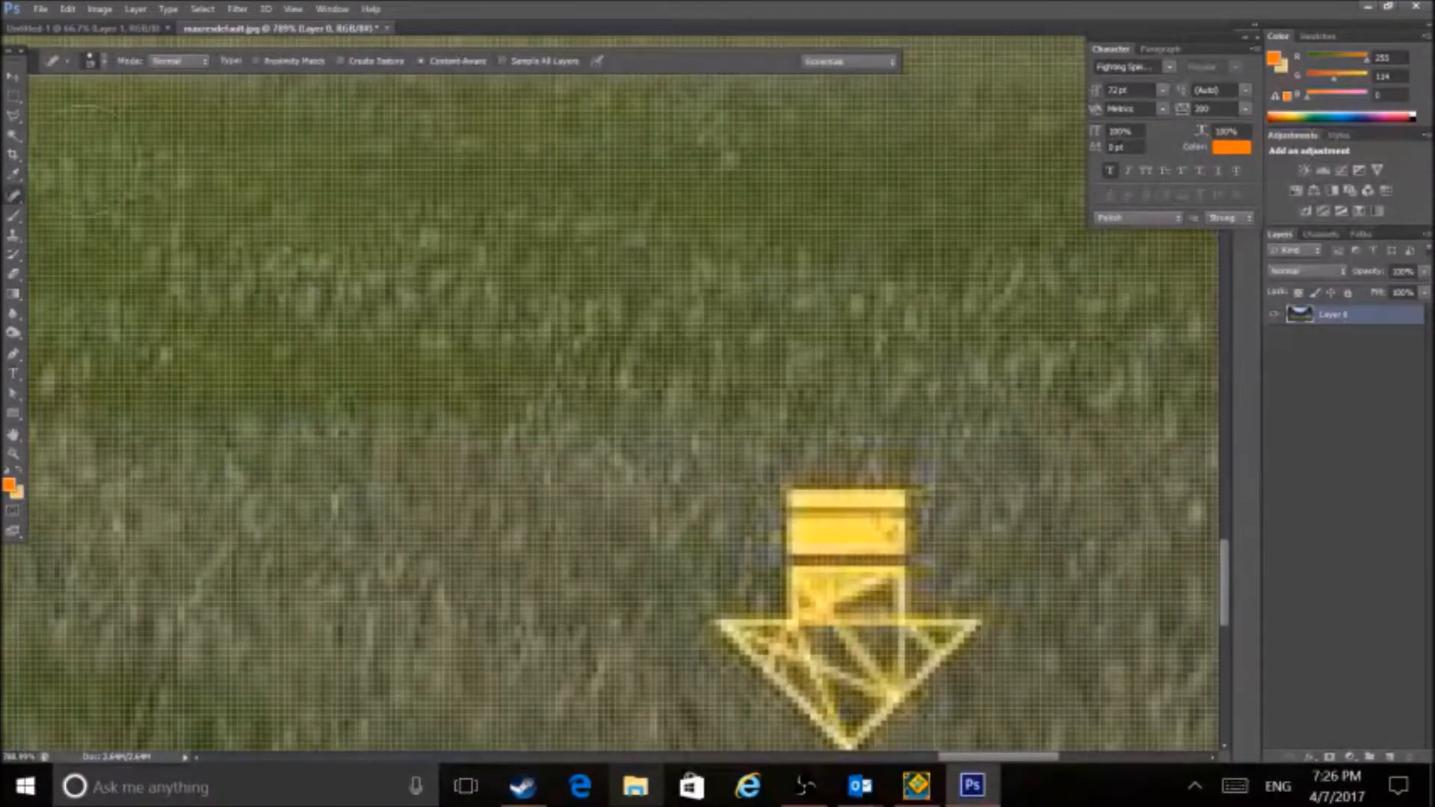
click(99, 73)
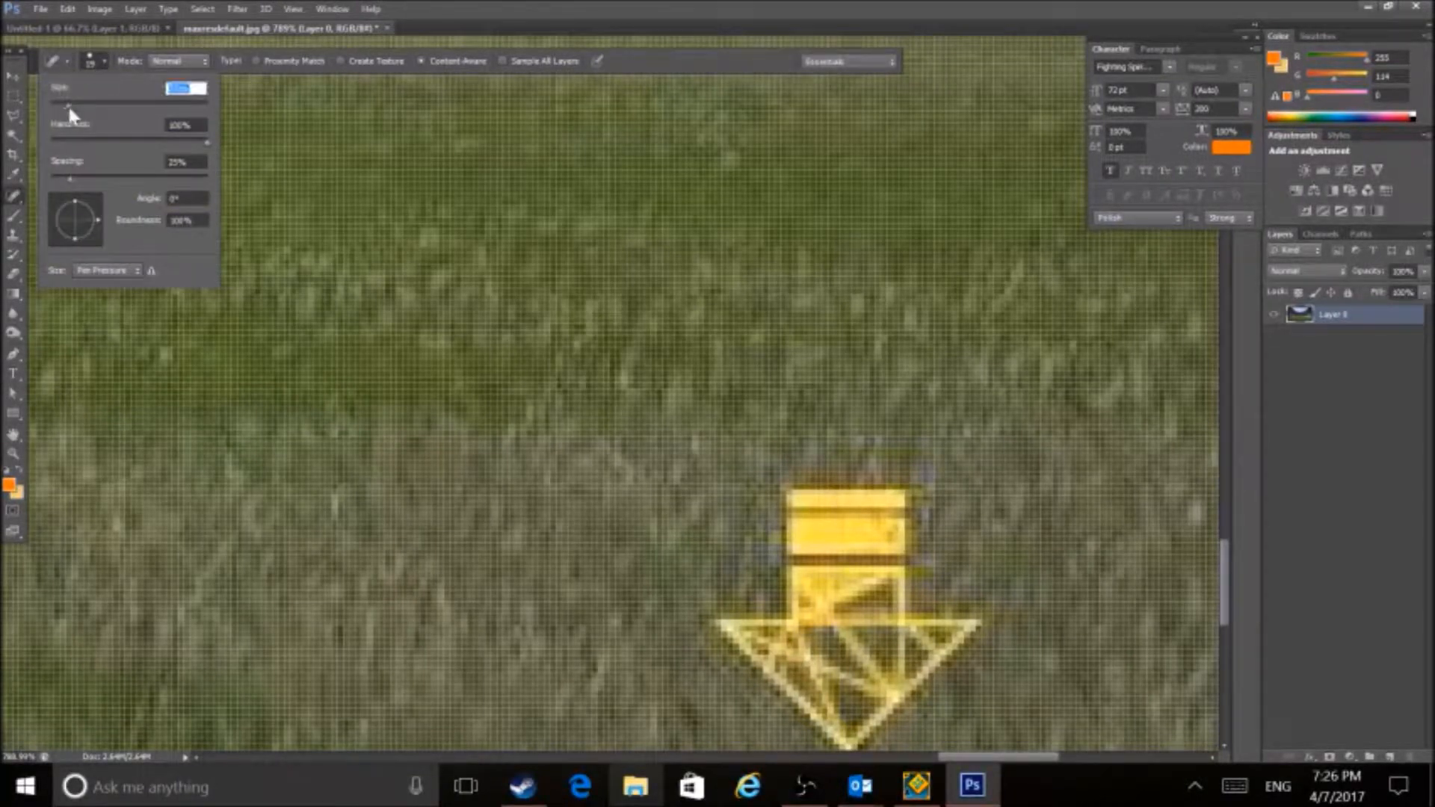
key(Return)
mouse_move(796, 516)
mouse_down()
mouse_move(833, 544)
mouse_move(796, 507)
mouse_move(908, 491)
mouse_move(919, 538)
mouse_move(767, 512)
mouse_move(826, 541)
mouse_move(802, 536)
mouse_move(871, 537)
mouse_move(805, 553)
mouse_move(953, 574)
mouse_up()
drag(785, 575, 908, 580)
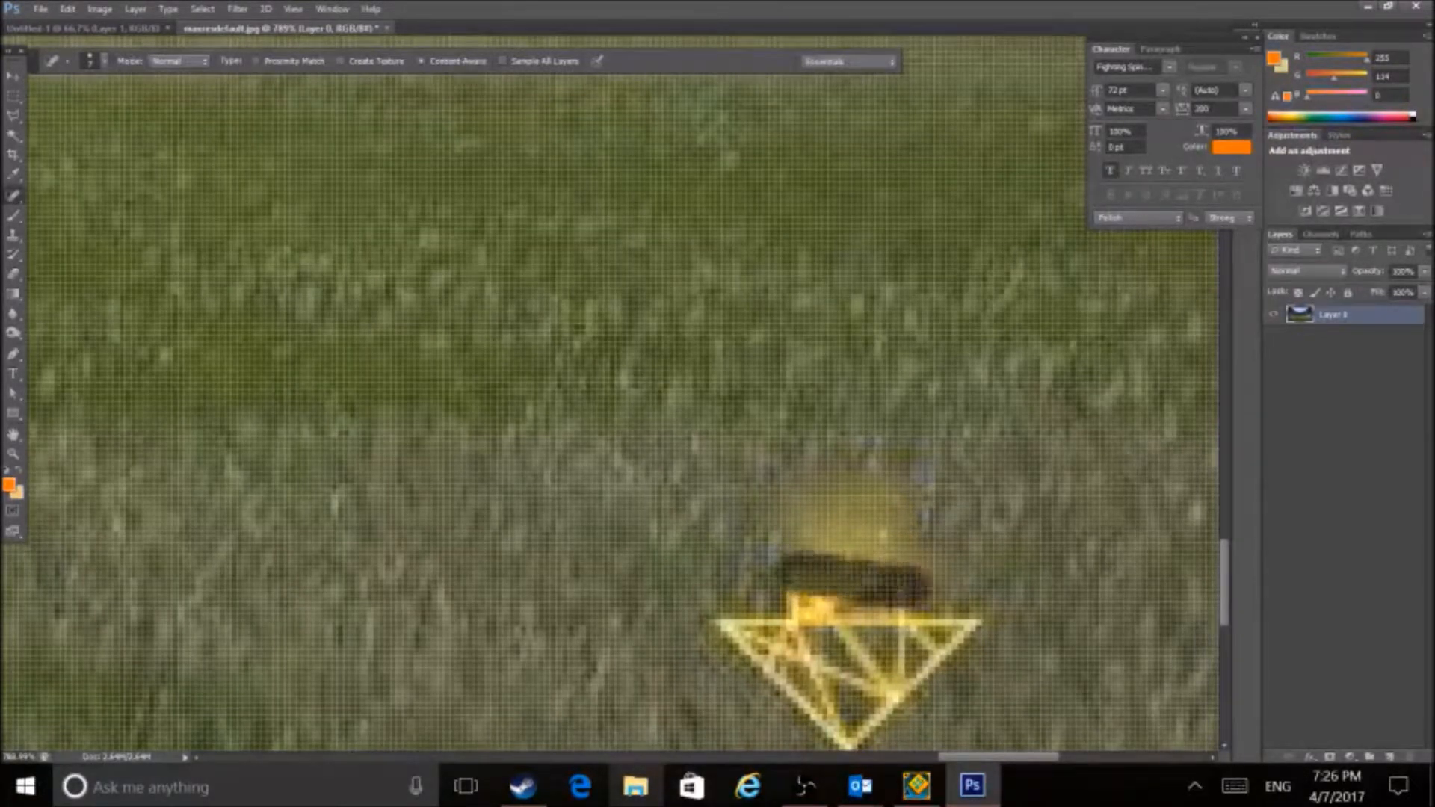
drag(810, 577, 945, 587)
mouse_move(774, 607)
mouse_down()
mouse_move(953, 641)
mouse_move(960, 630)
mouse_move(851, 720)
mouse_move(818, 712)
mouse_move(744, 632)
mouse_move(872, 678)
mouse_up()
drag(848, 747, 703, 606)
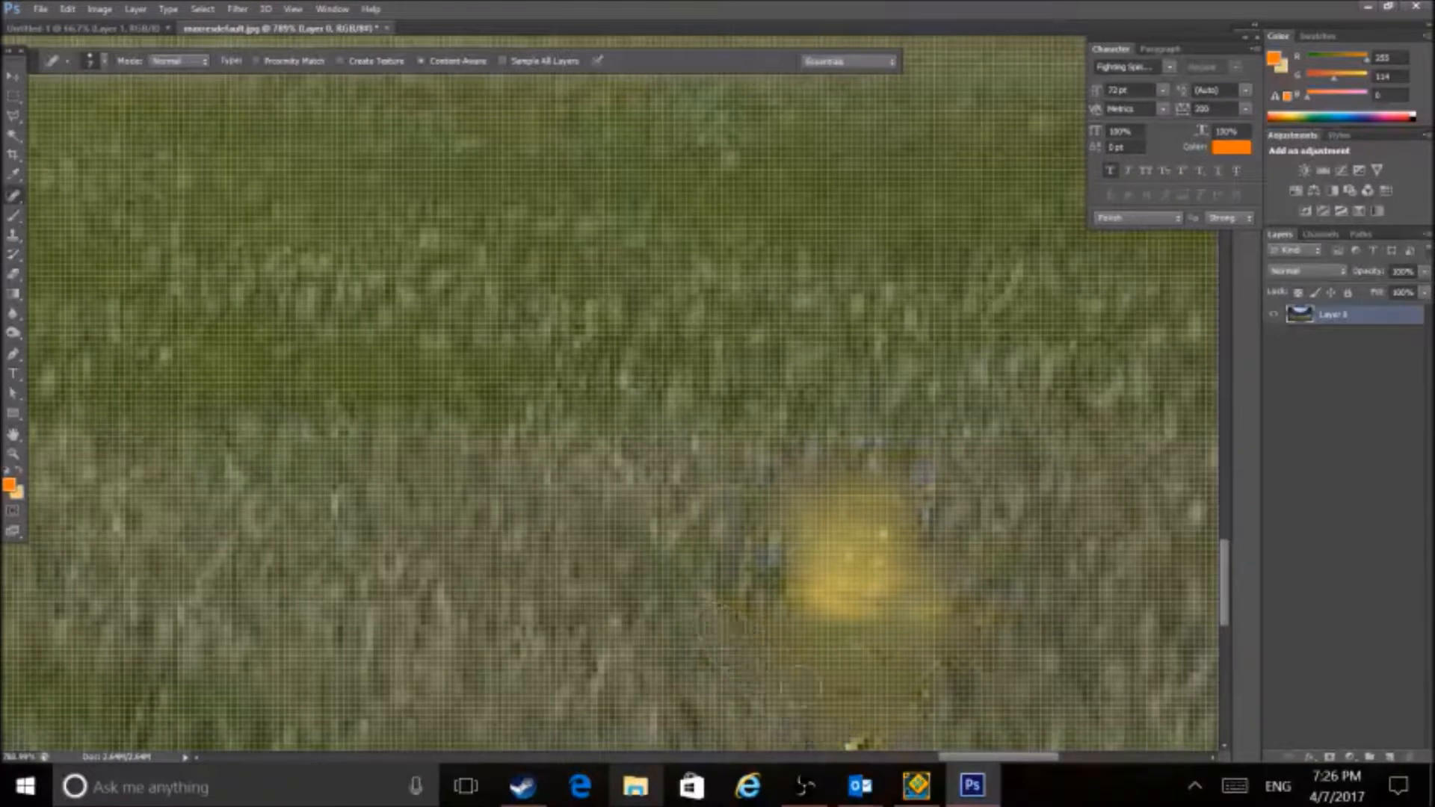
mouse_move(826, 766)
mouse_down()
mouse_move(891, 753)
mouse_move(943, 647)
mouse_up()
mouse_move(836, 592)
mouse_down()
mouse_move(854, 632)
mouse_move(782, 483)
mouse_up()
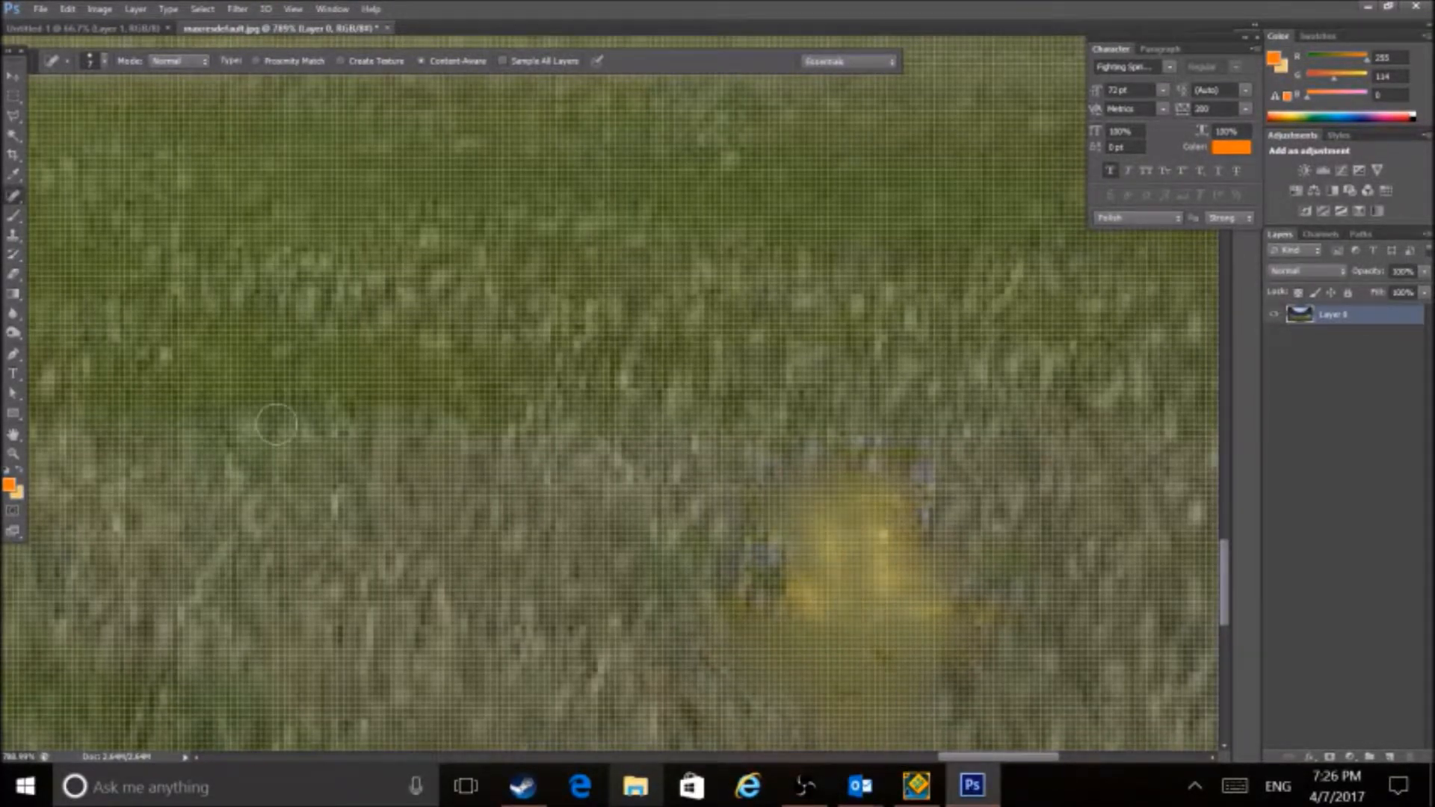
Cover the remaining yellow smear on the pitch with nearby grass using the Clone Stamp tool.
click(13, 454)
drag(415, 345, 348, 521)
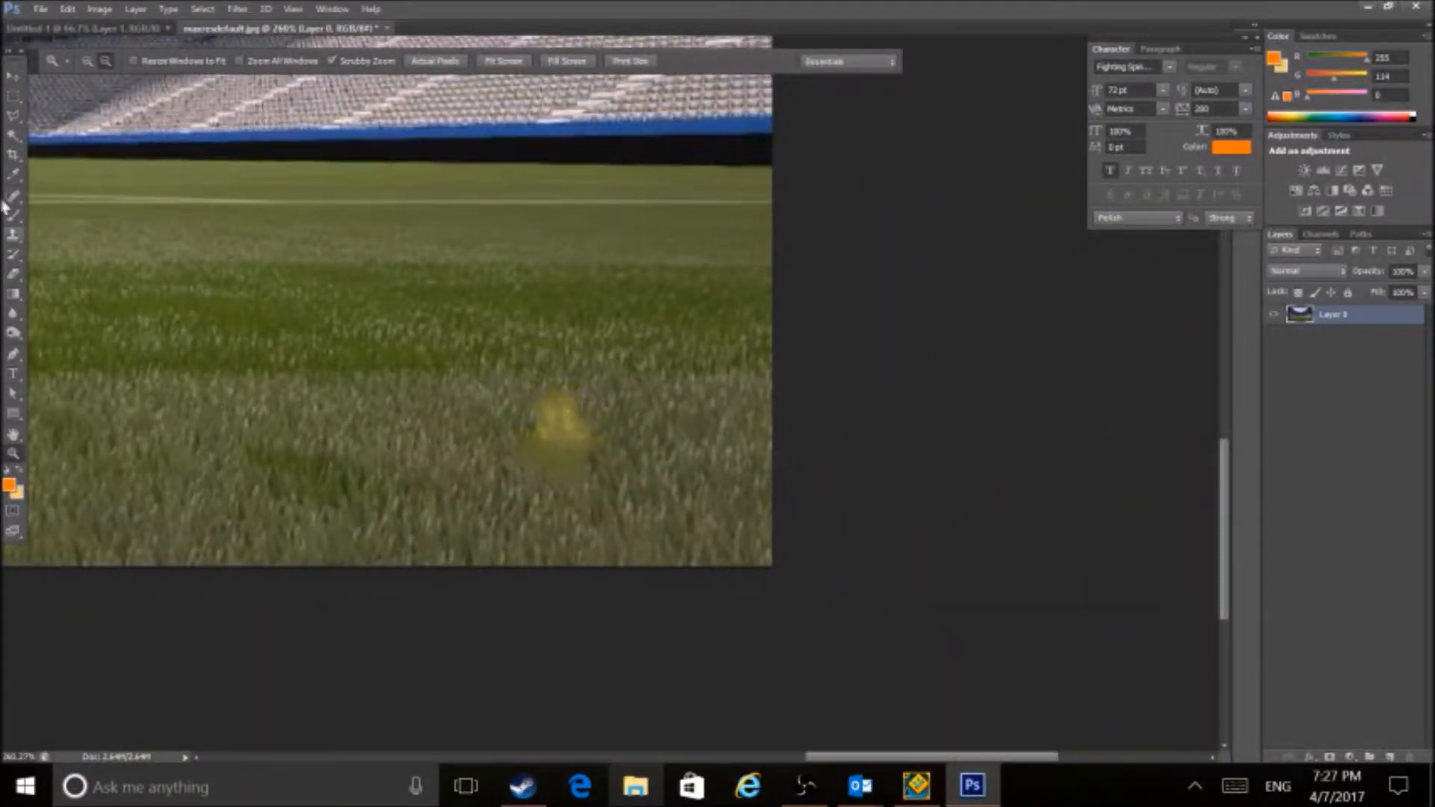
click(14, 238)
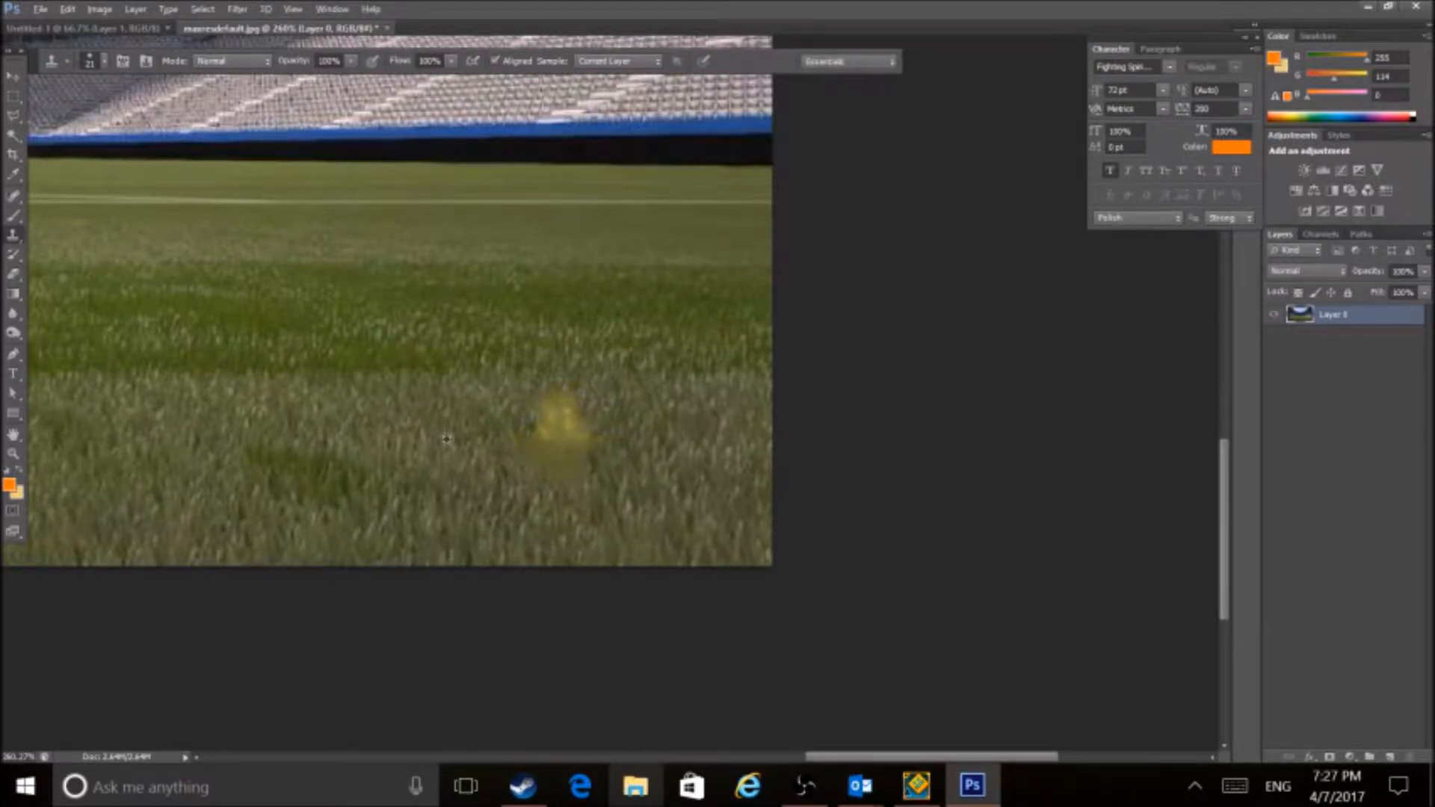
mouse_move(550, 423)
mouse_down()
mouse_move(578, 428)
mouse_move(528, 442)
mouse_move(581, 452)
mouse_move(553, 452)
mouse_move(575, 472)
mouse_move(537, 482)
mouse_move(515, 453)
mouse_move(599, 446)
mouse_move(498, 442)
mouse_up()
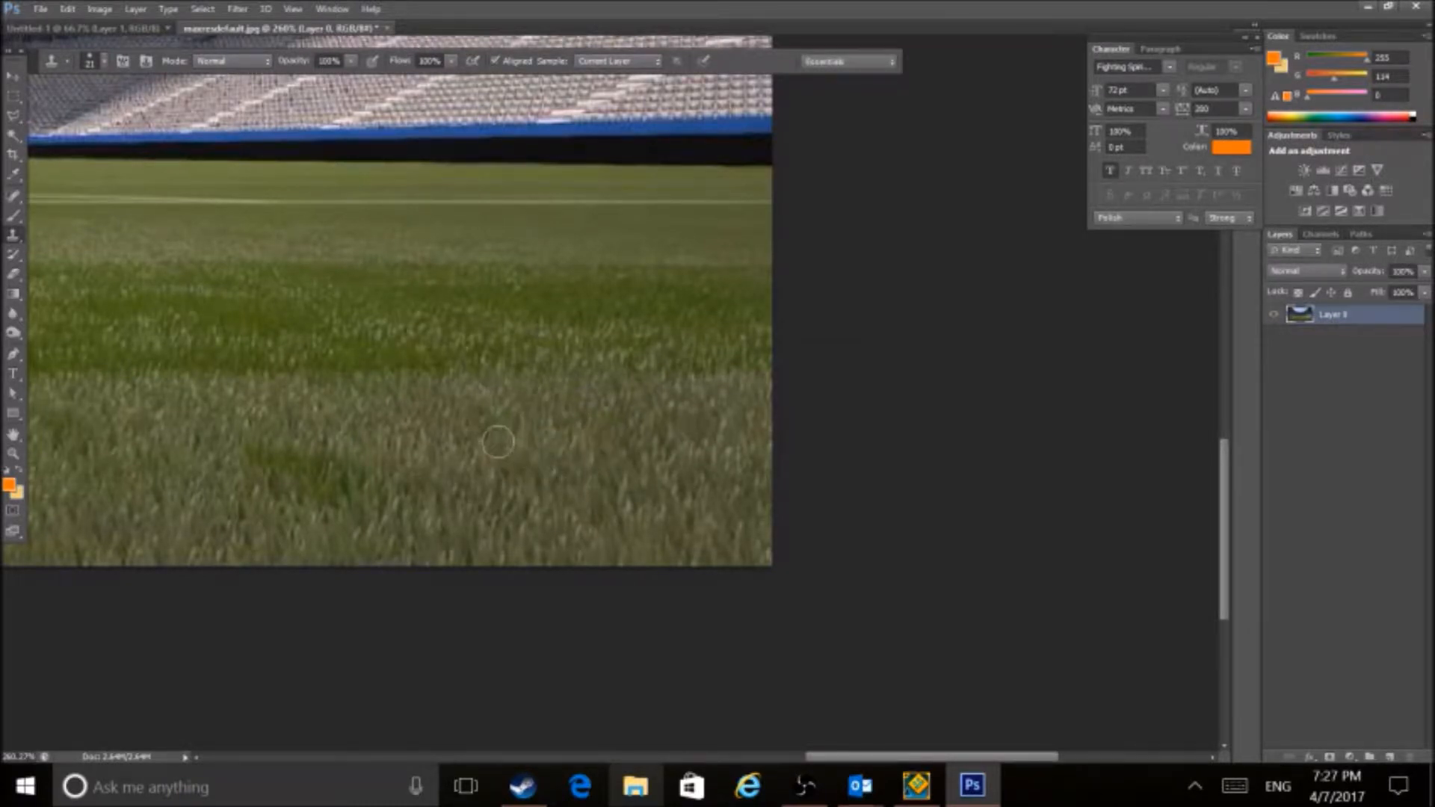
click(13, 453)
drag(501, 311, 391, 419)
drag(486, 378, 526, 329)
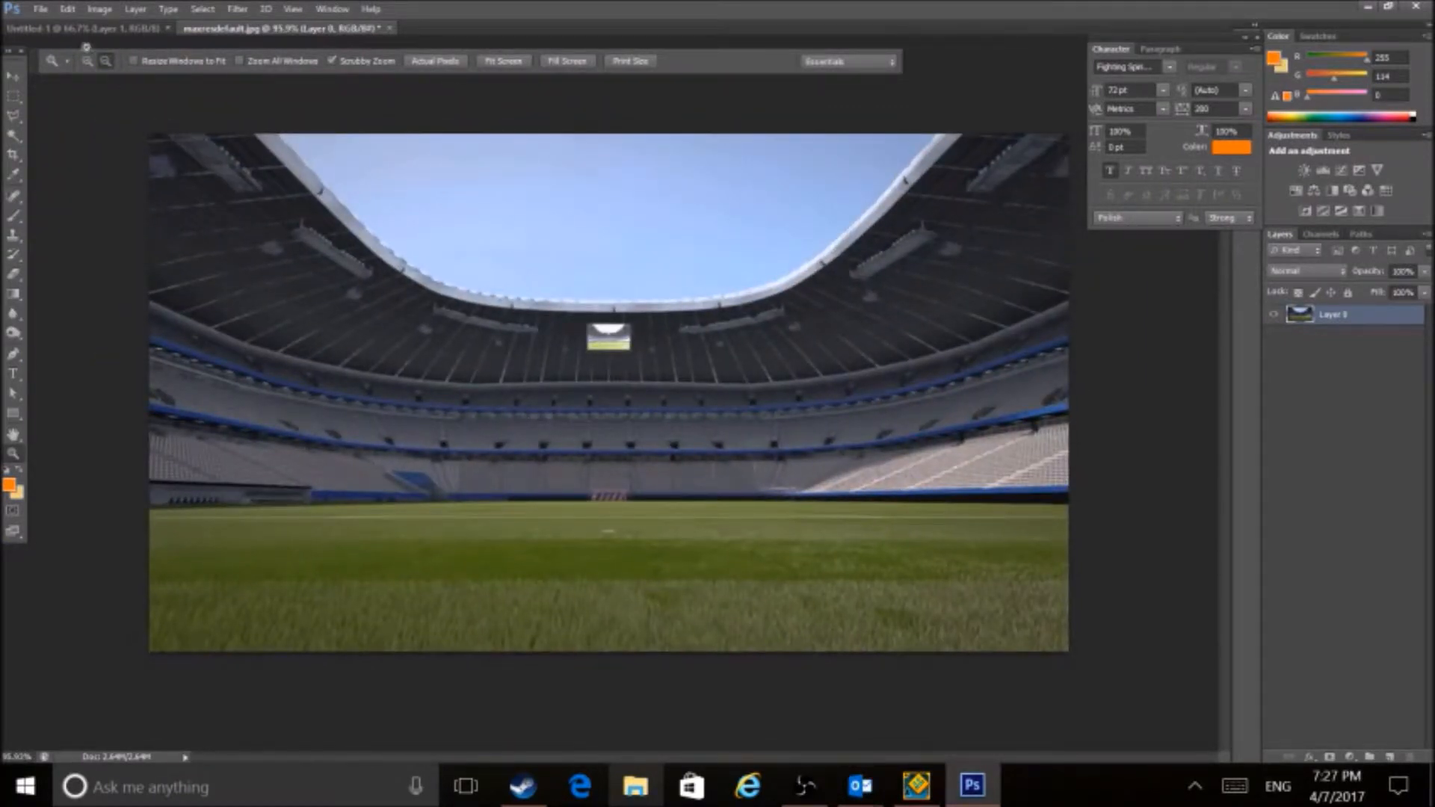
Open the transparent PNG of the four football players from the 3d text tutorial folder.
click(40, 9)
click(59, 51)
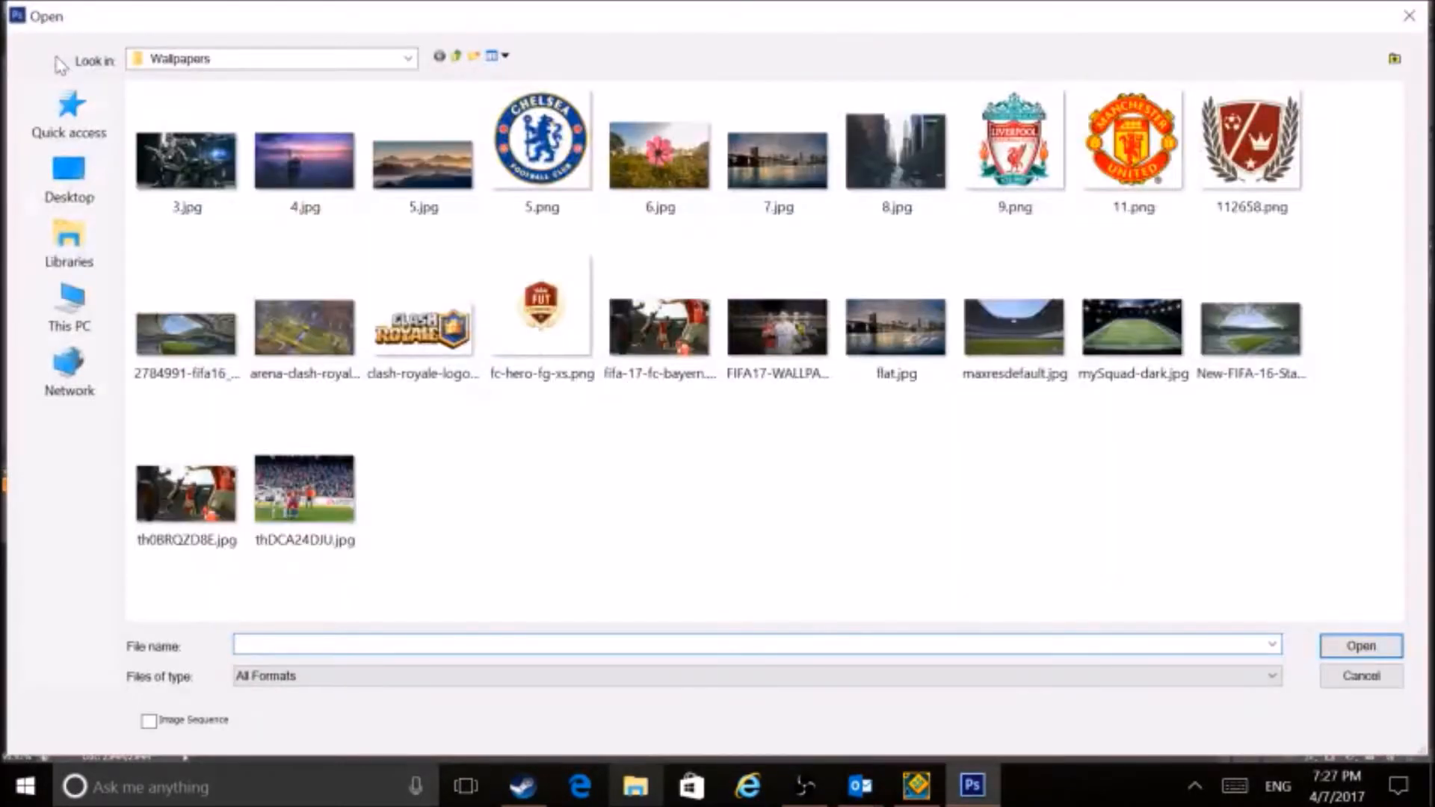
click(288, 60)
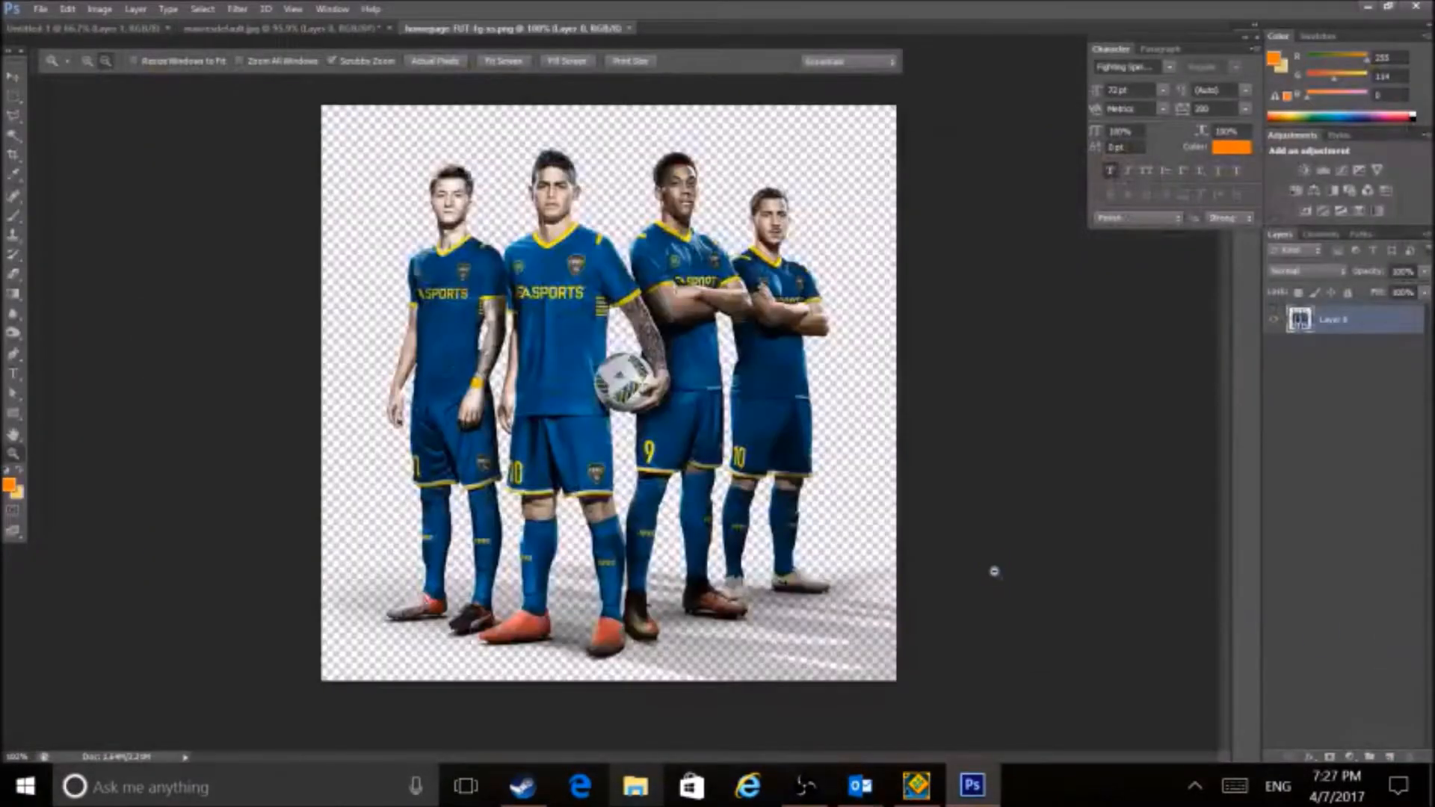
Tile the open documents side by side and copy the four-player image into the stadium document with the Move tool.
click(334, 9)
mouse_move(382, 14)
click(296, 13)
click(13, 79)
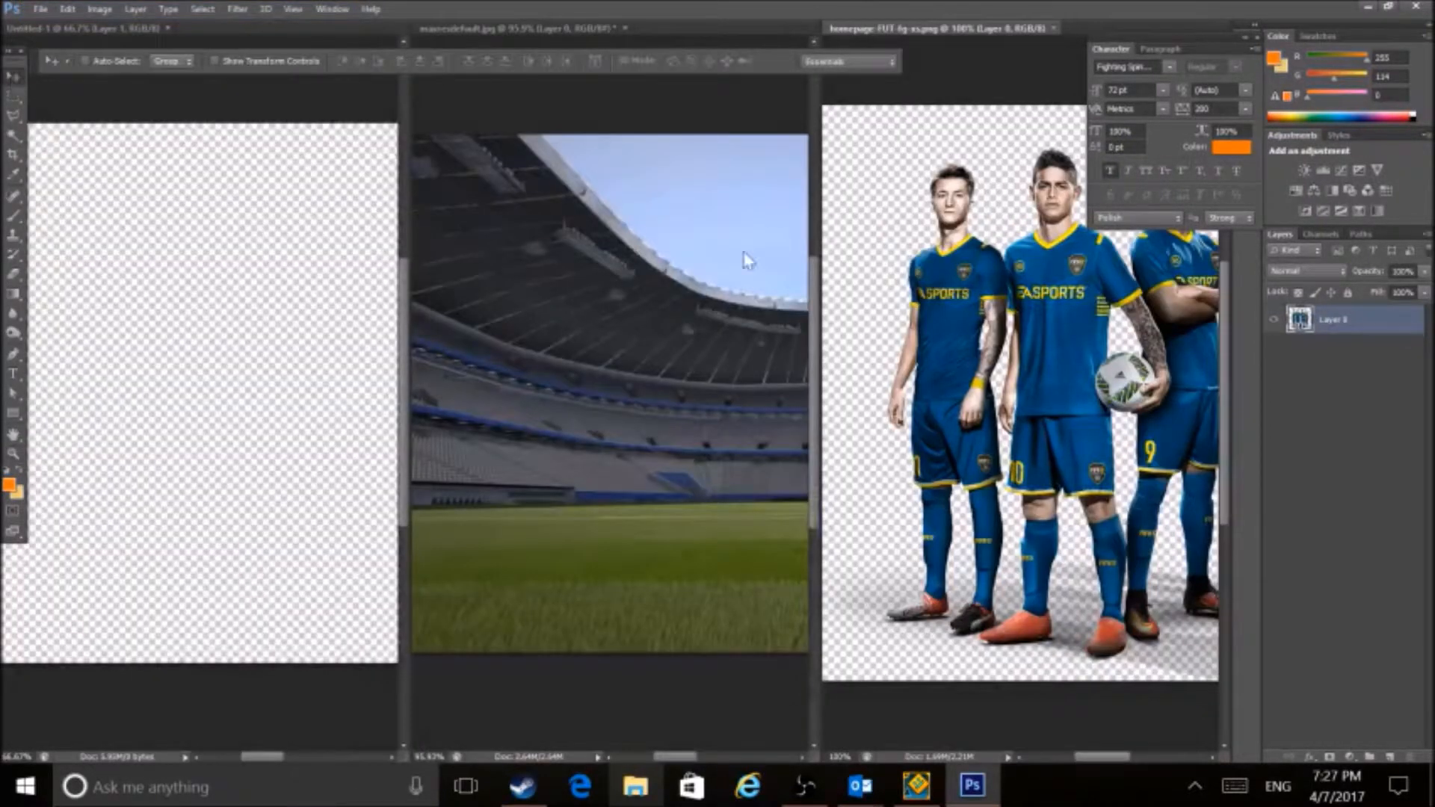
drag(948, 310, 570, 288)
Consolidate all documents back into tabs and move the players to the centre of the stadium, feet near the lower edge.
click(331, 9)
mouse_move(378, 13)
click(278, 186)
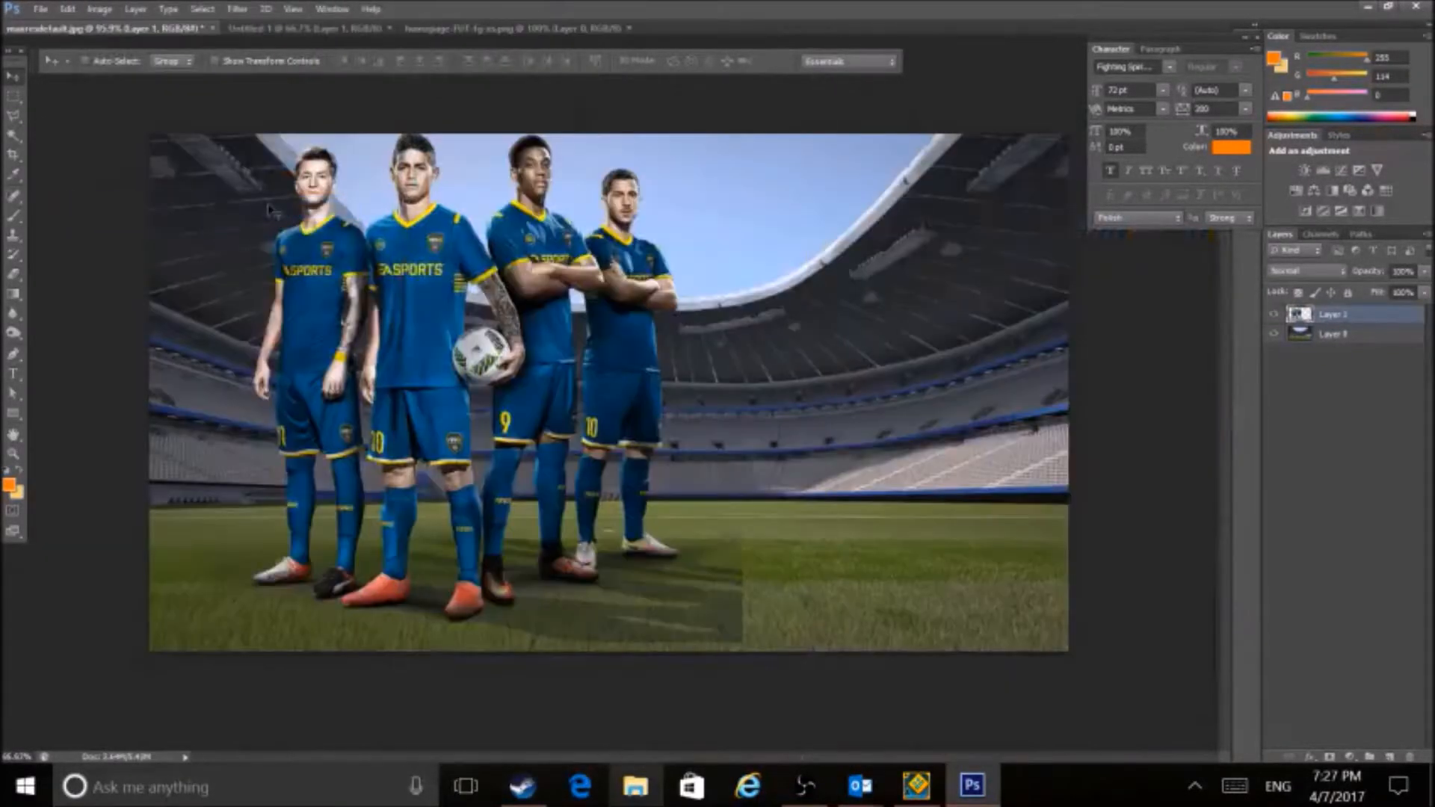
drag(551, 405, 723, 450)
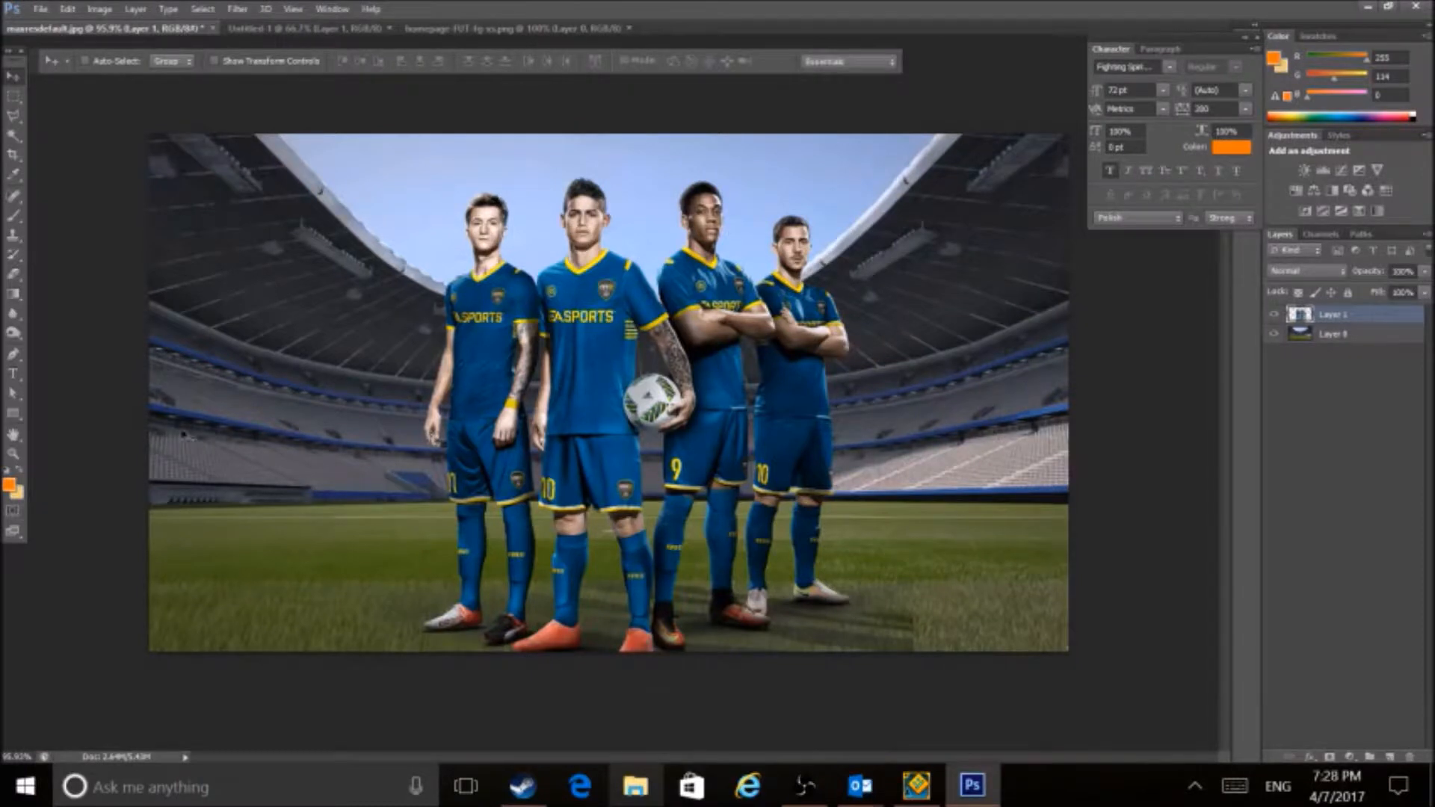
Soften the hard shadow edge on the grass to the right of the players with the large Eraser.
click(13, 273)
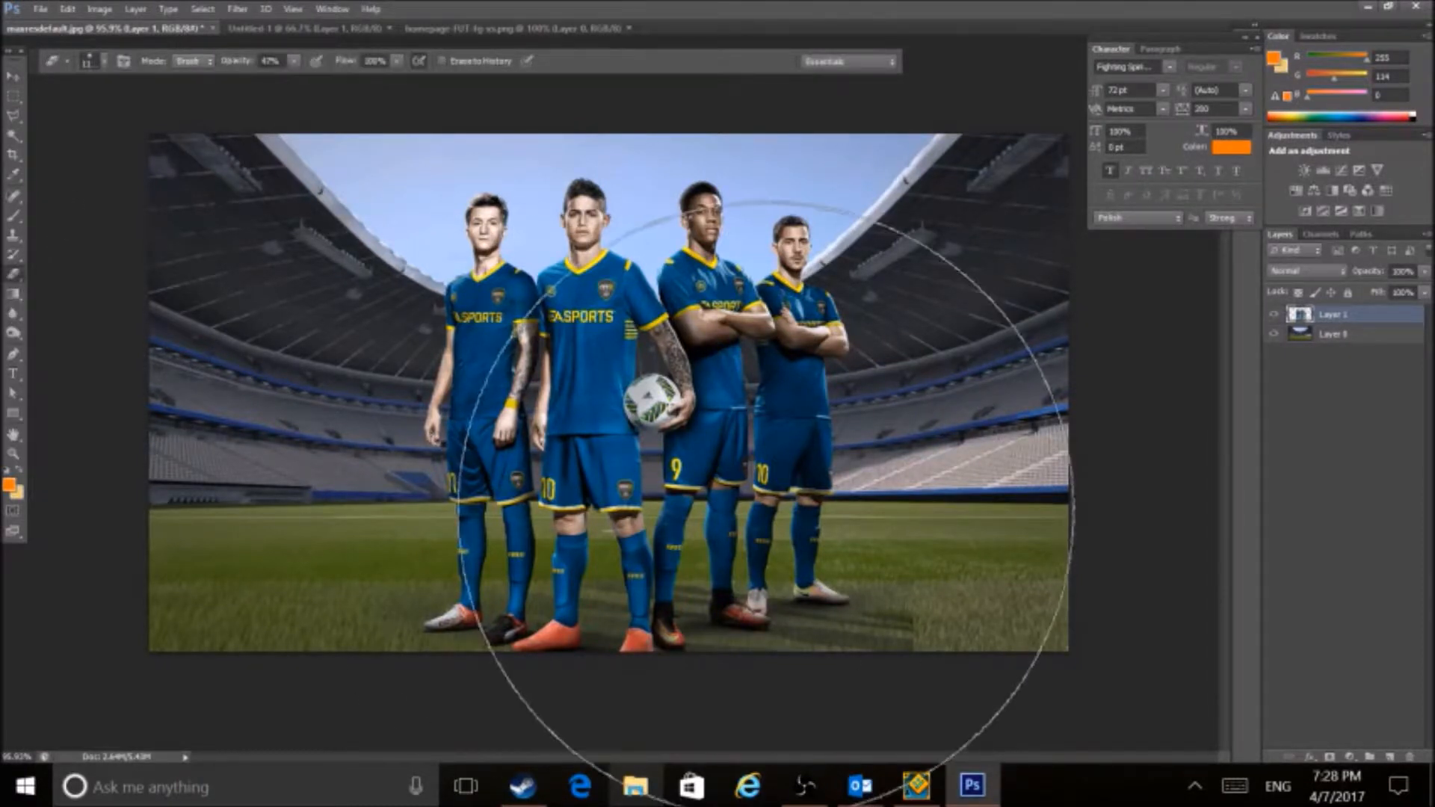
click(1194, 786)
click(976, 681)
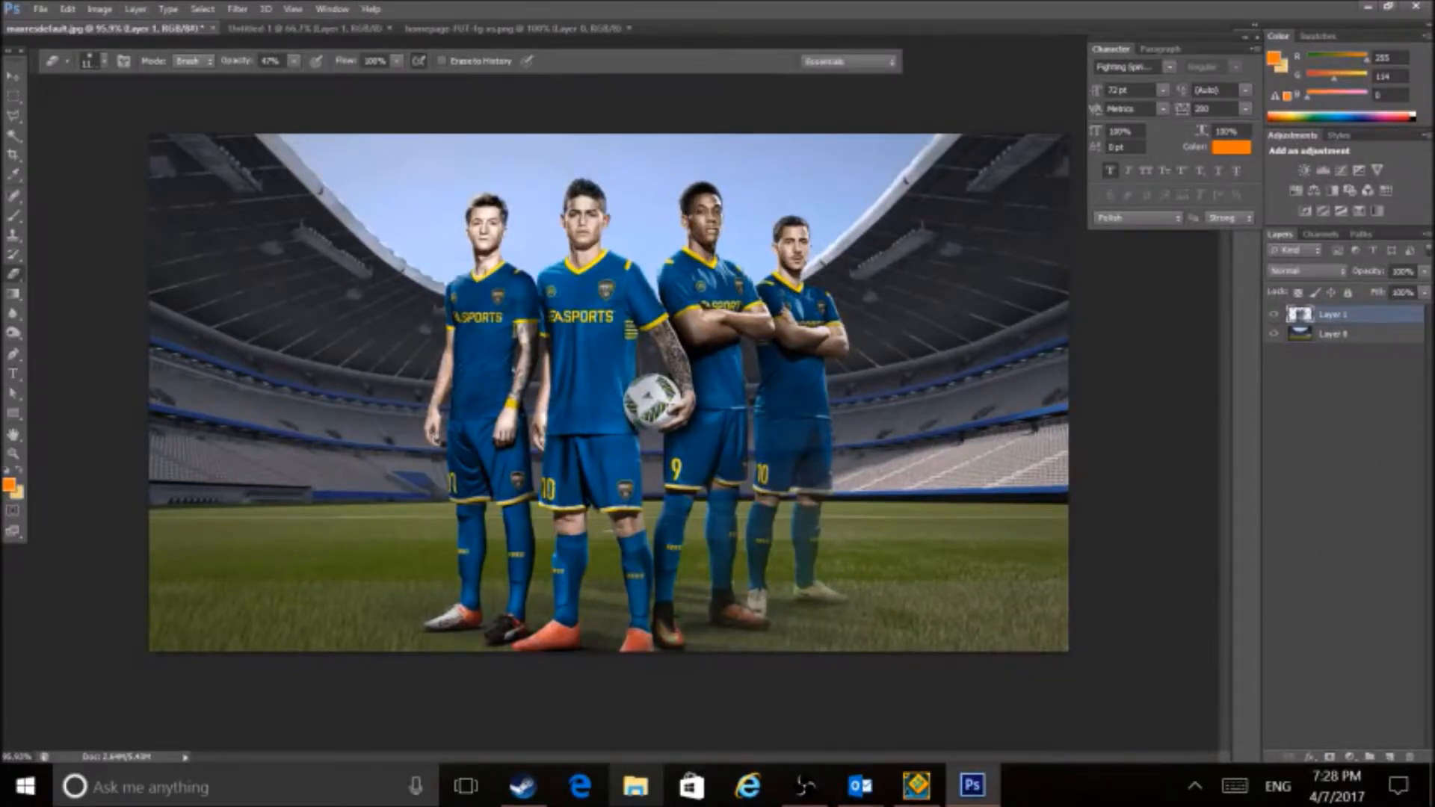
Shift the hue of the players layer with Hue/Saturation so the blue kits turn teal green with orange trim.
click(101, 10)
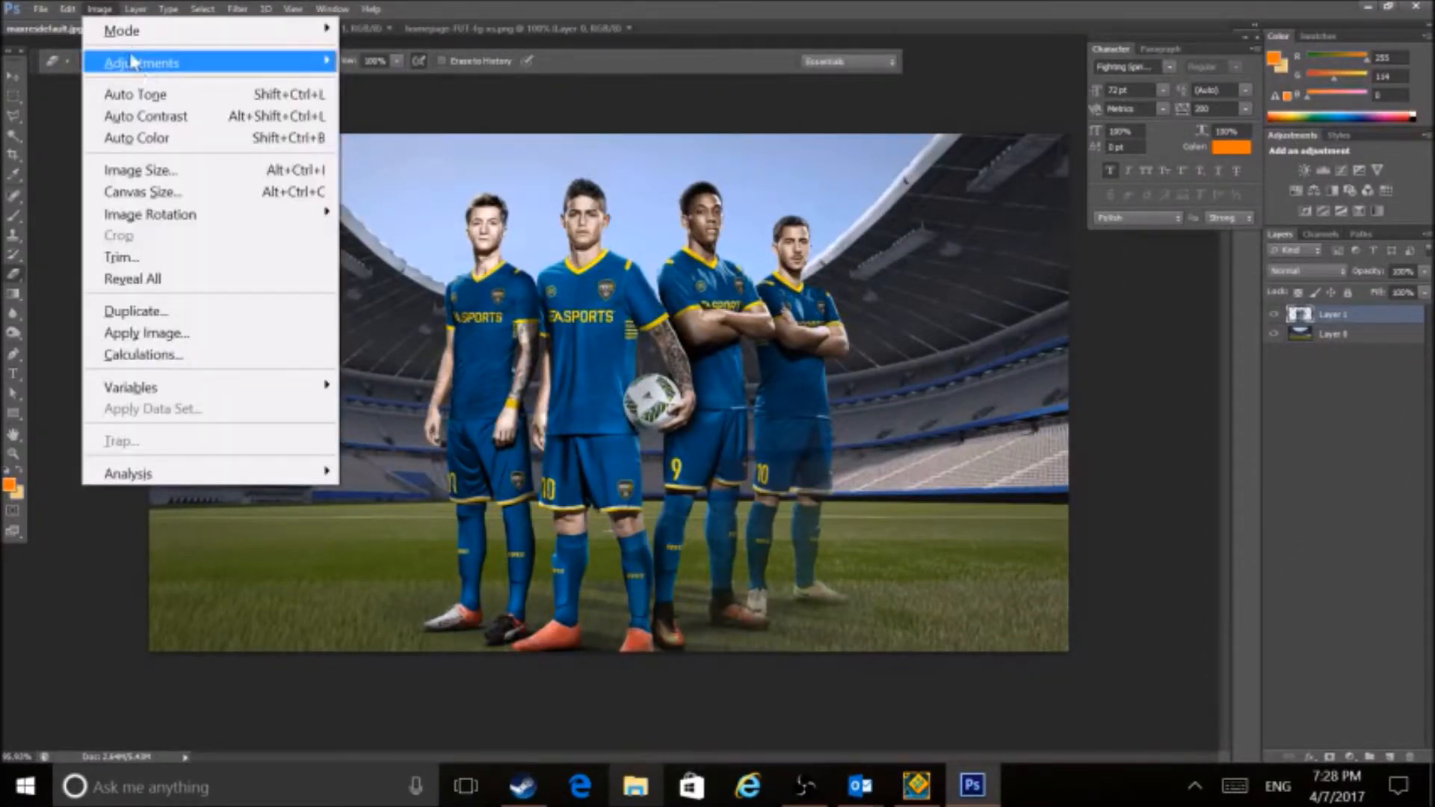
mouse_move(135, 63)
click(470, 182)
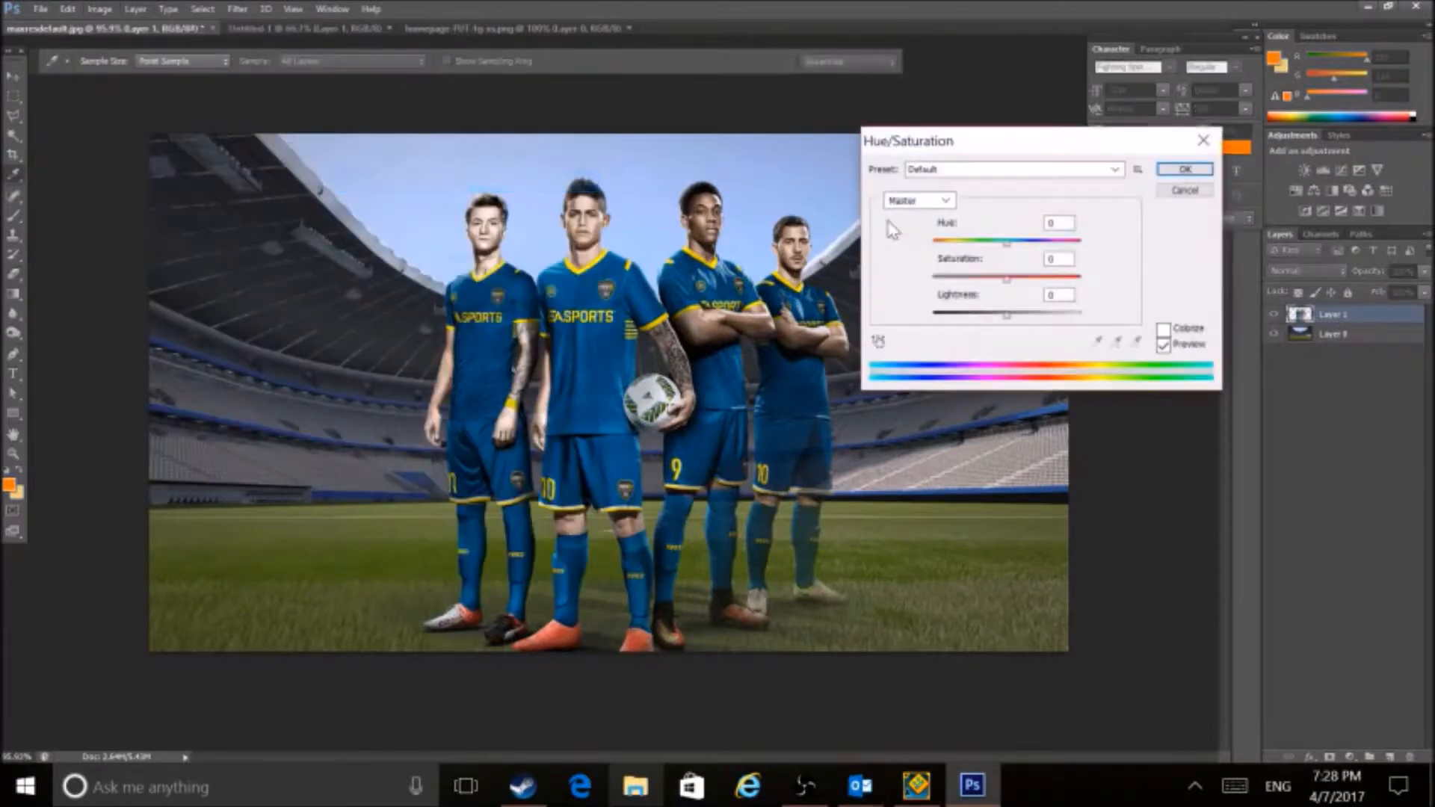
mouse_move(1007, 242)
mouse_down()
mouse_move(964, 240)
mouse_move(1051, 238)
mouse_move(981, 247)
mouse_up()
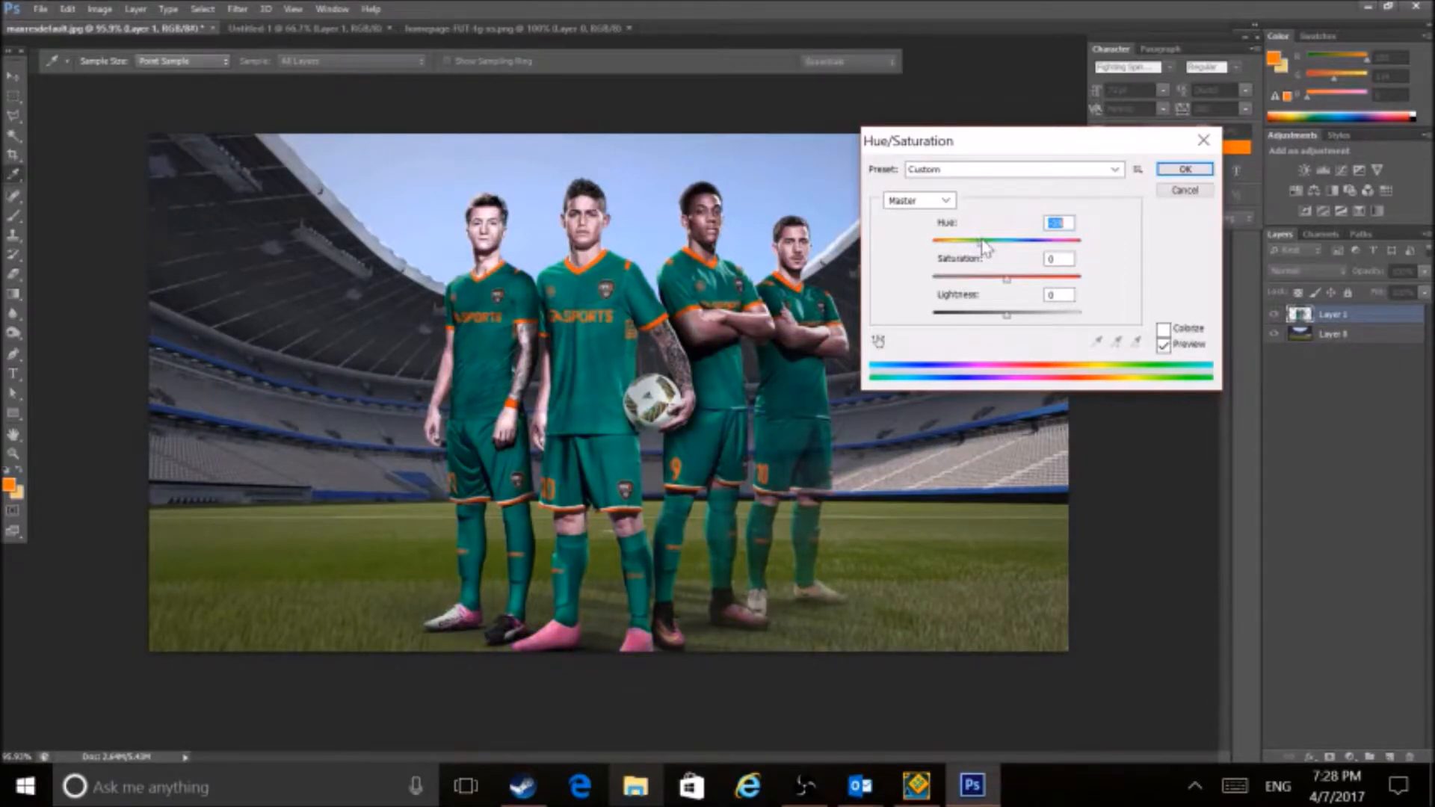
click(1185, 168)
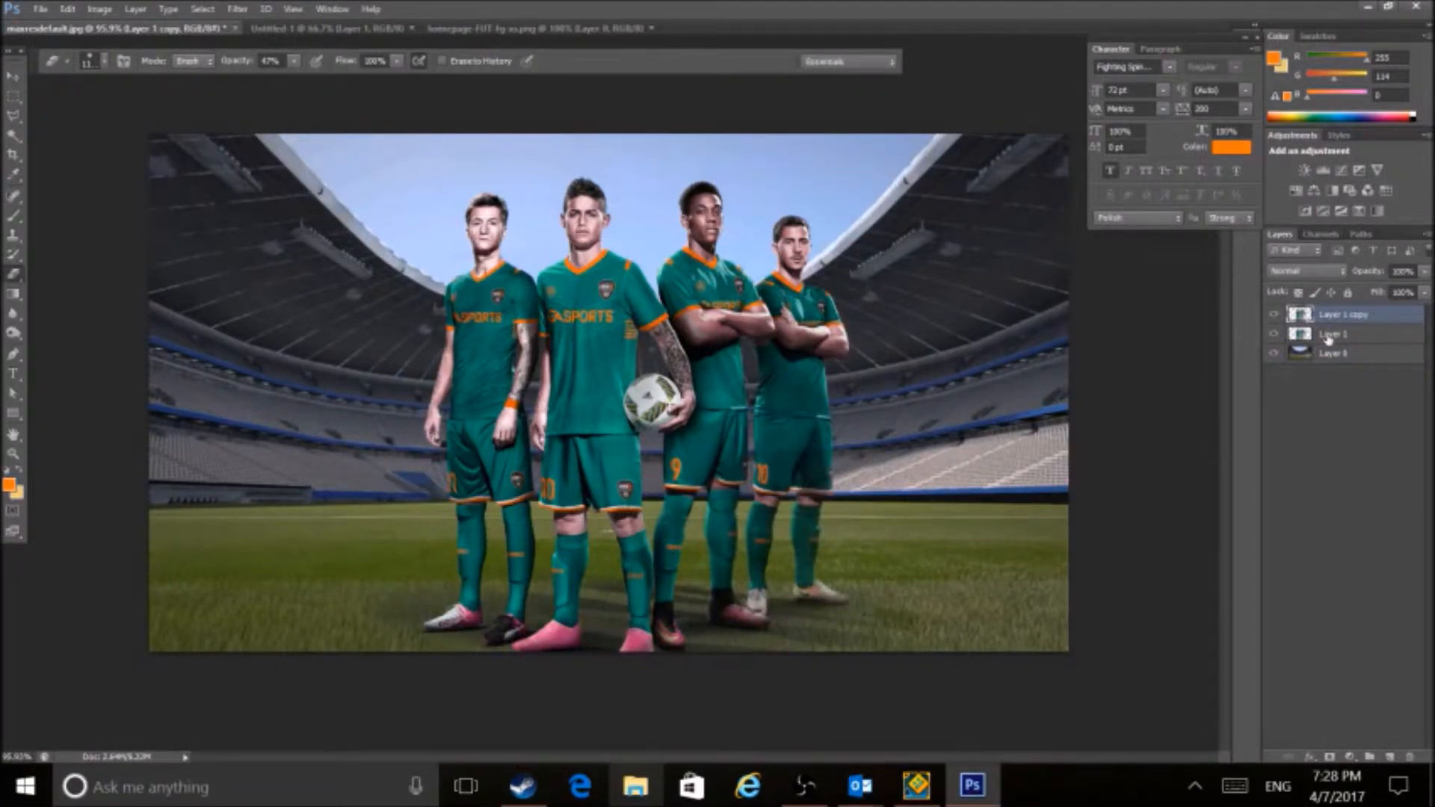
Duplicate the players layer and apply a strong Gaussian Blur to the lower Layer 1 as a glow around the players.
key(ctrl+j)
click(238, 9)
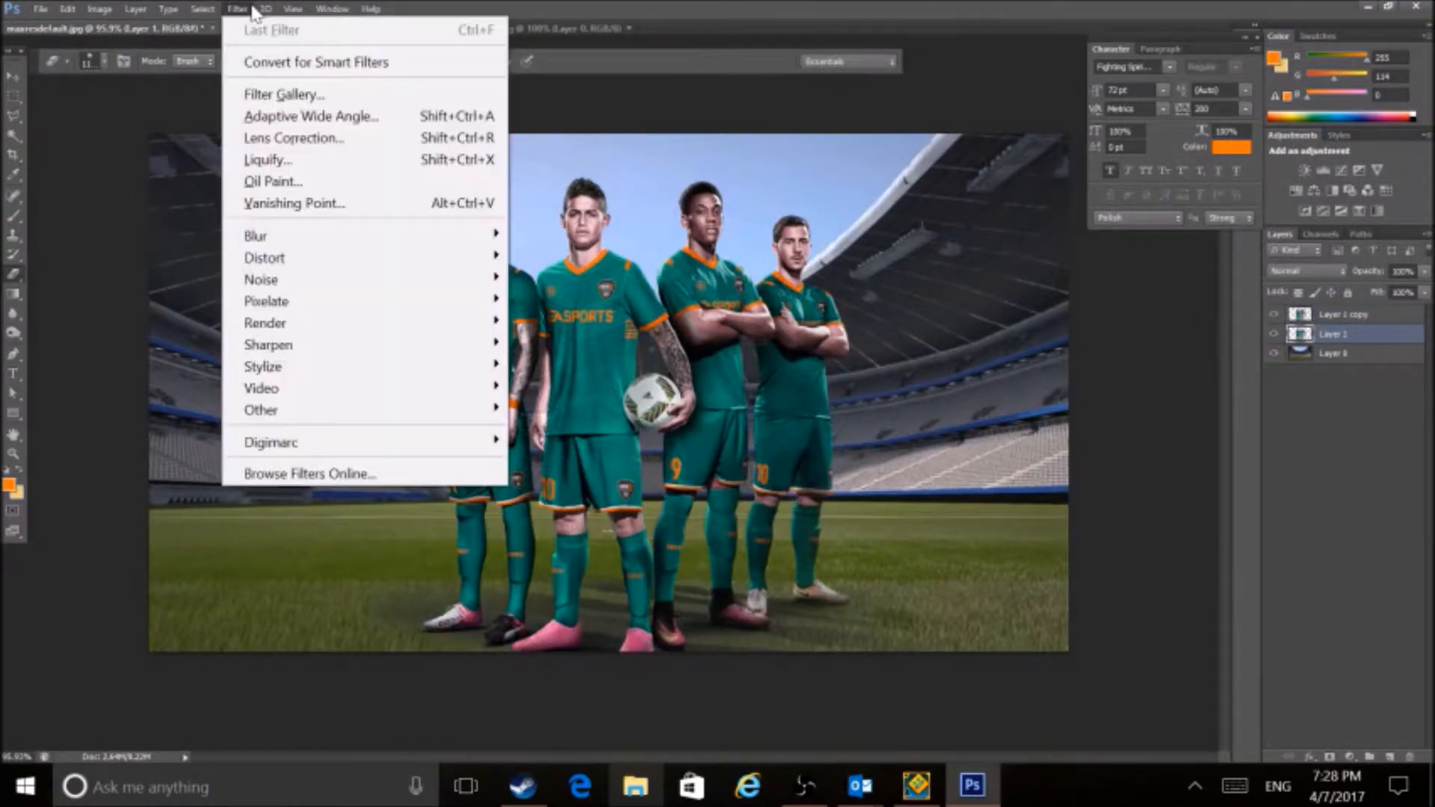
mouse_move(299, 246)
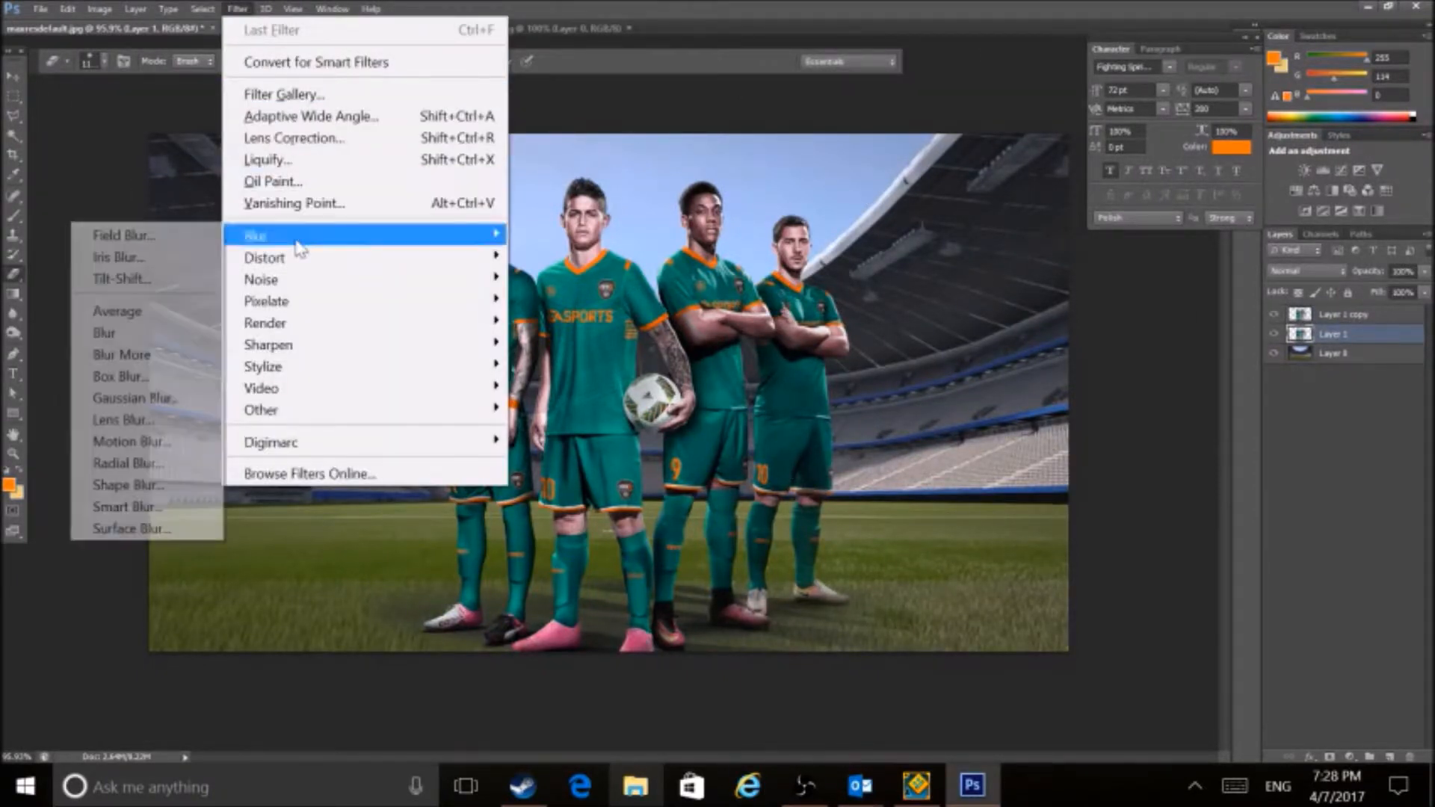
click(133, 399)
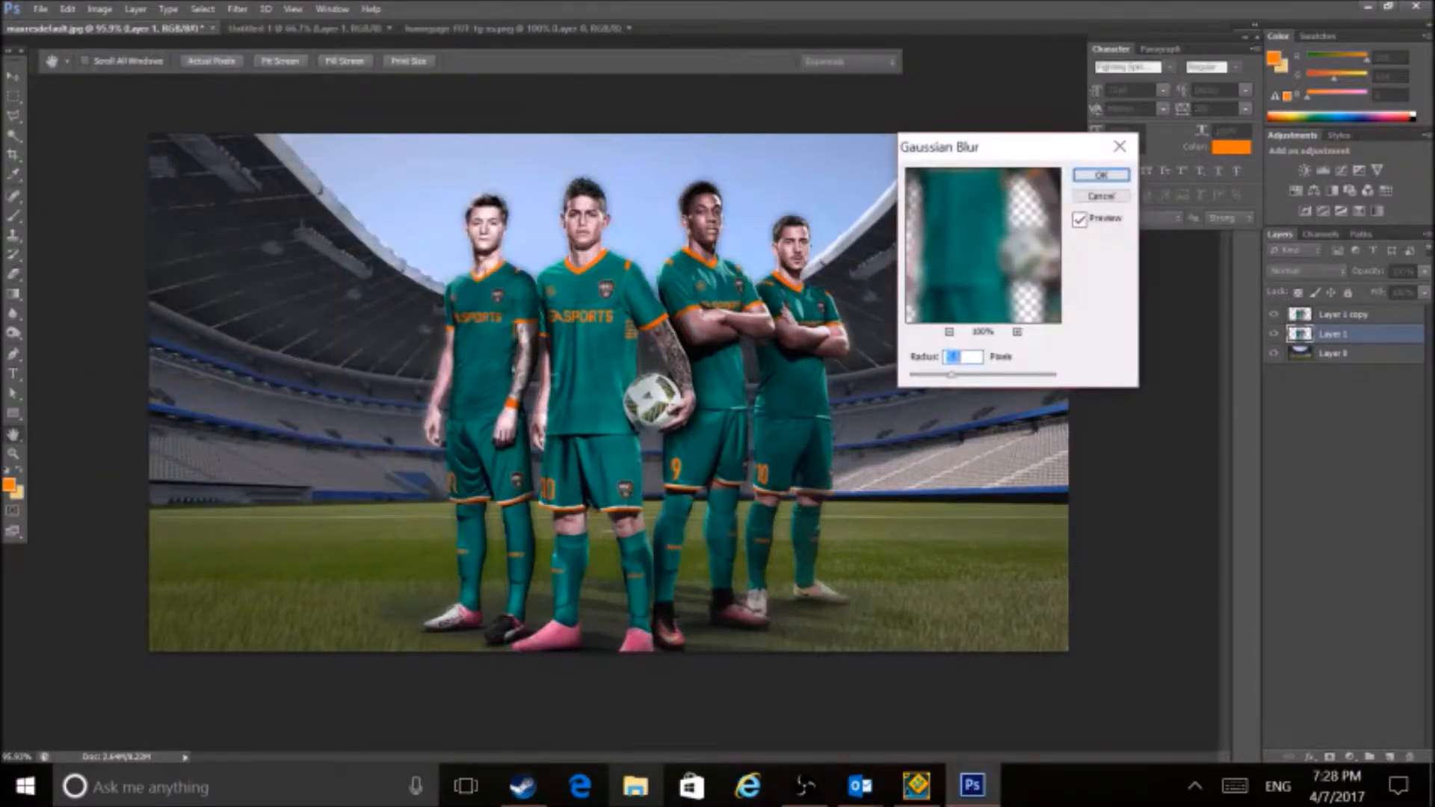
mouse_move(963, 375)
mouse_down()
mouse_move(994, 382)
mouse_move(978, 376)
mouse_up()
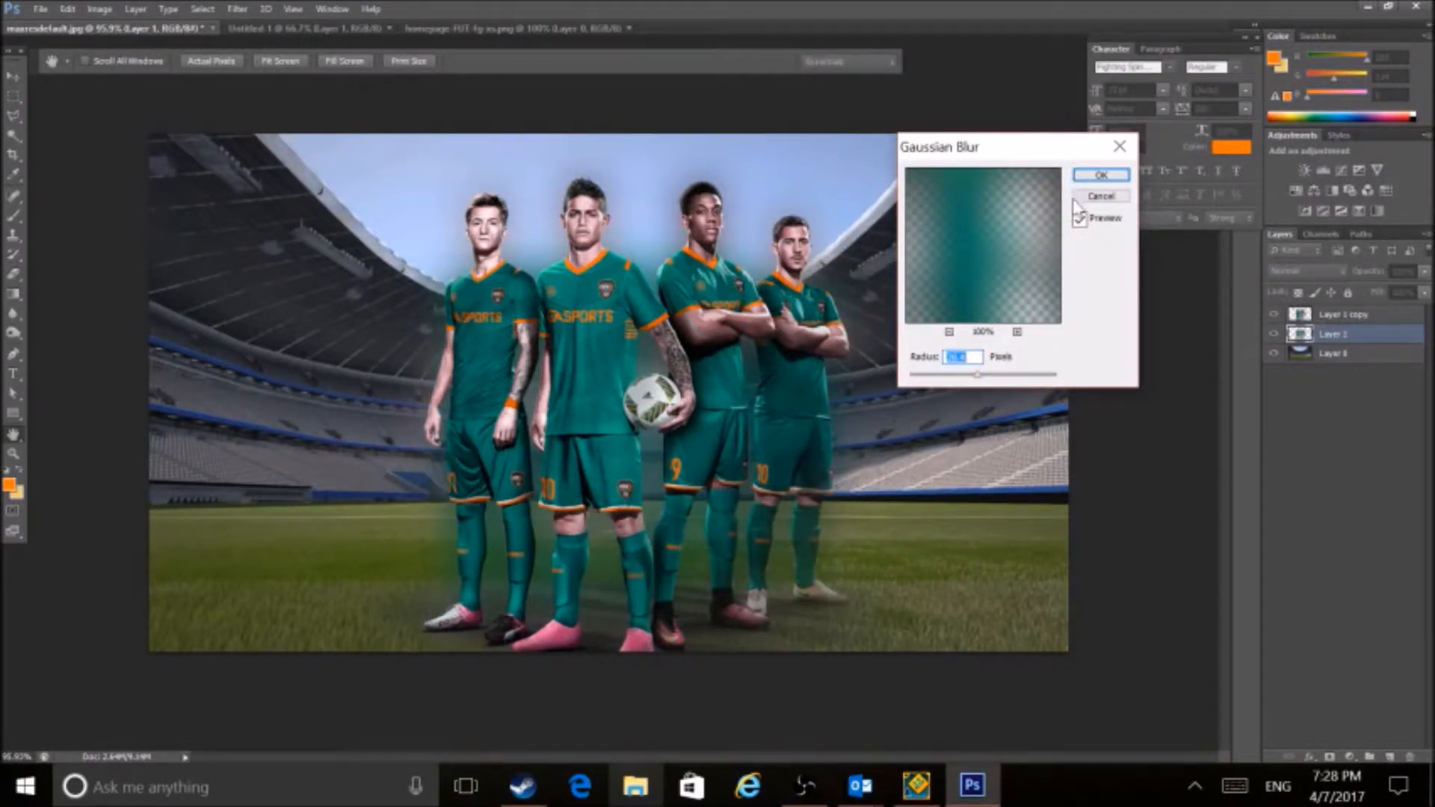
click(1085, 176)
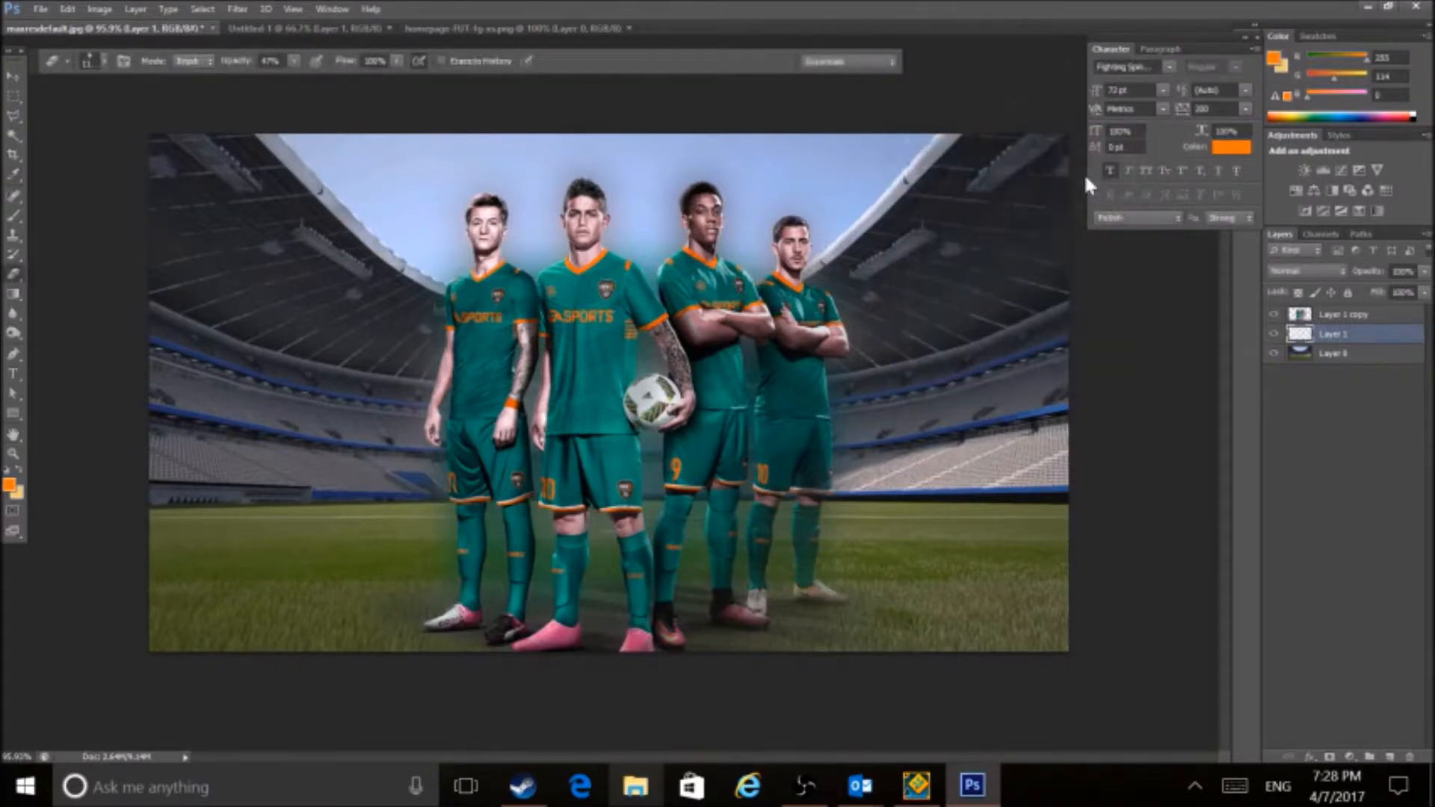
Select Layer 1 copy and open the FIFA 17 logo file fifa-logo-e1458745453149.png.
click(1337, 320)
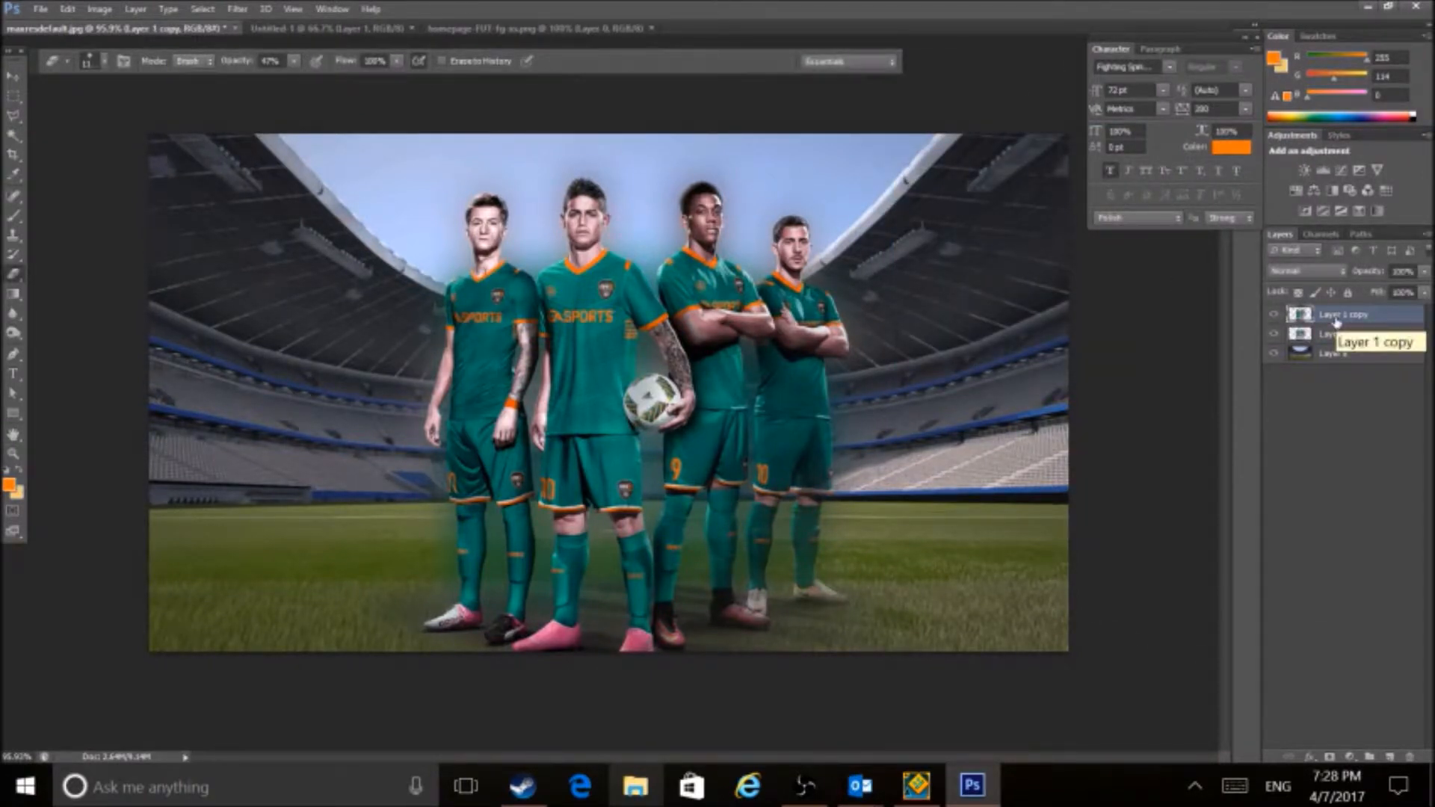
click(39, 11)
click(71, 52)
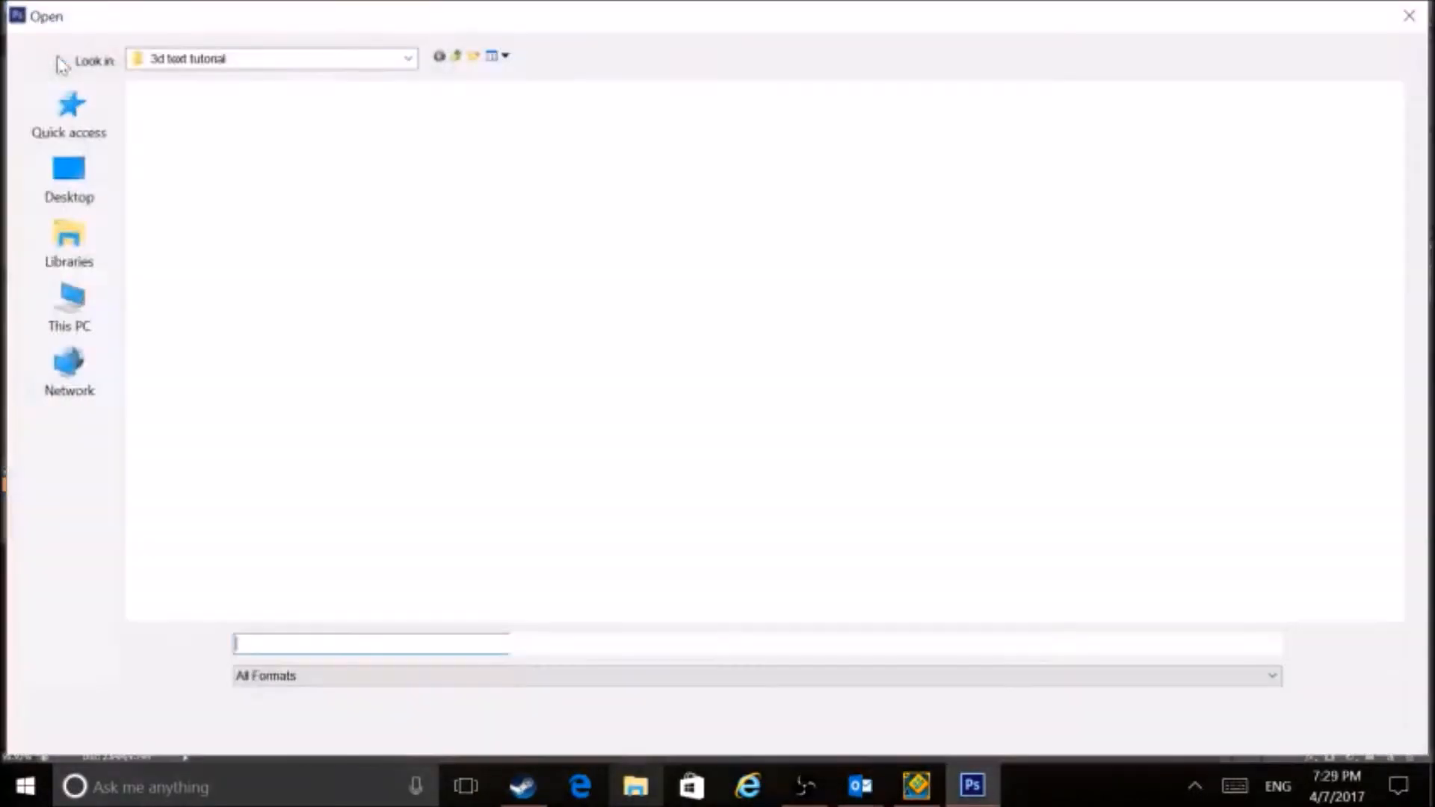
click(541, 329)
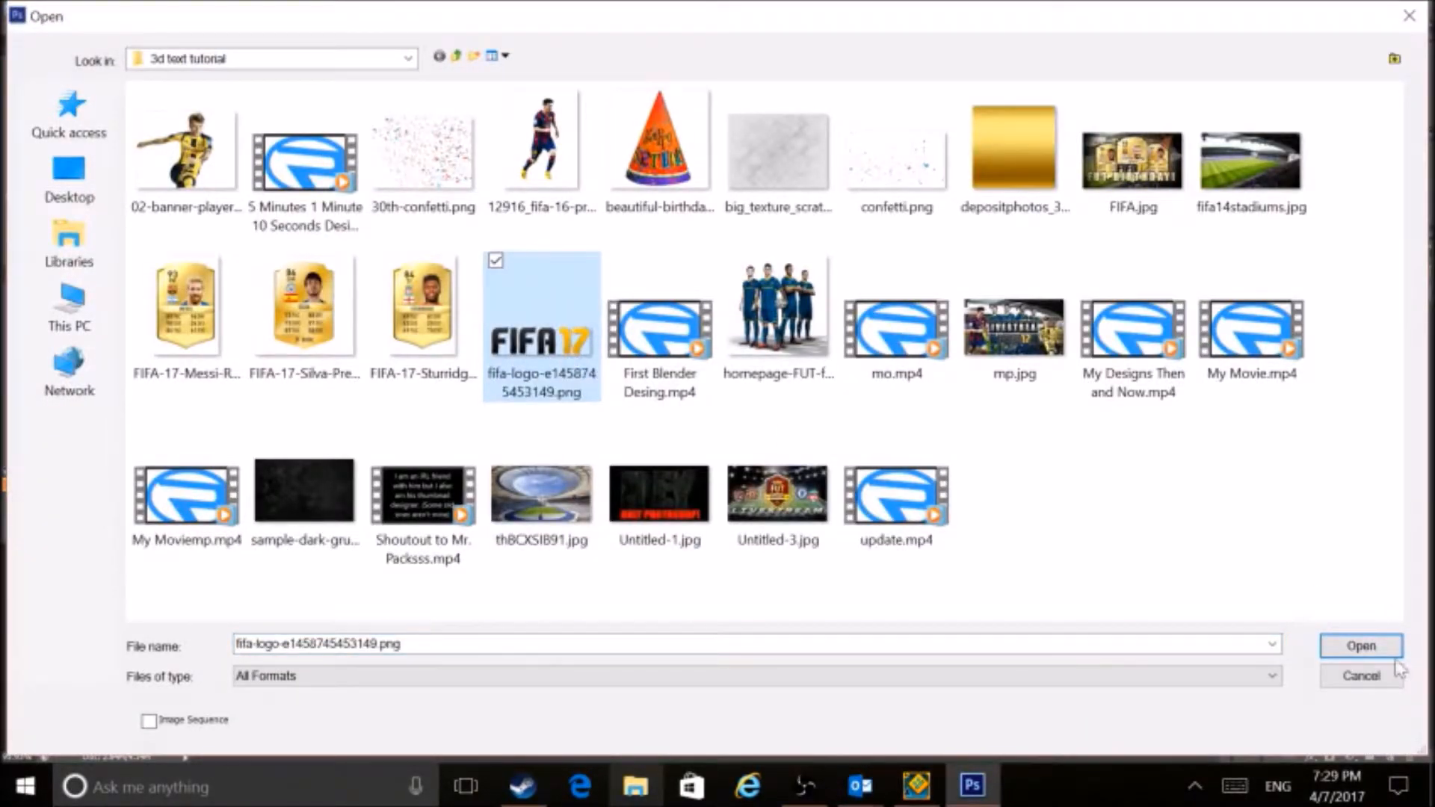
click(1336, 652)
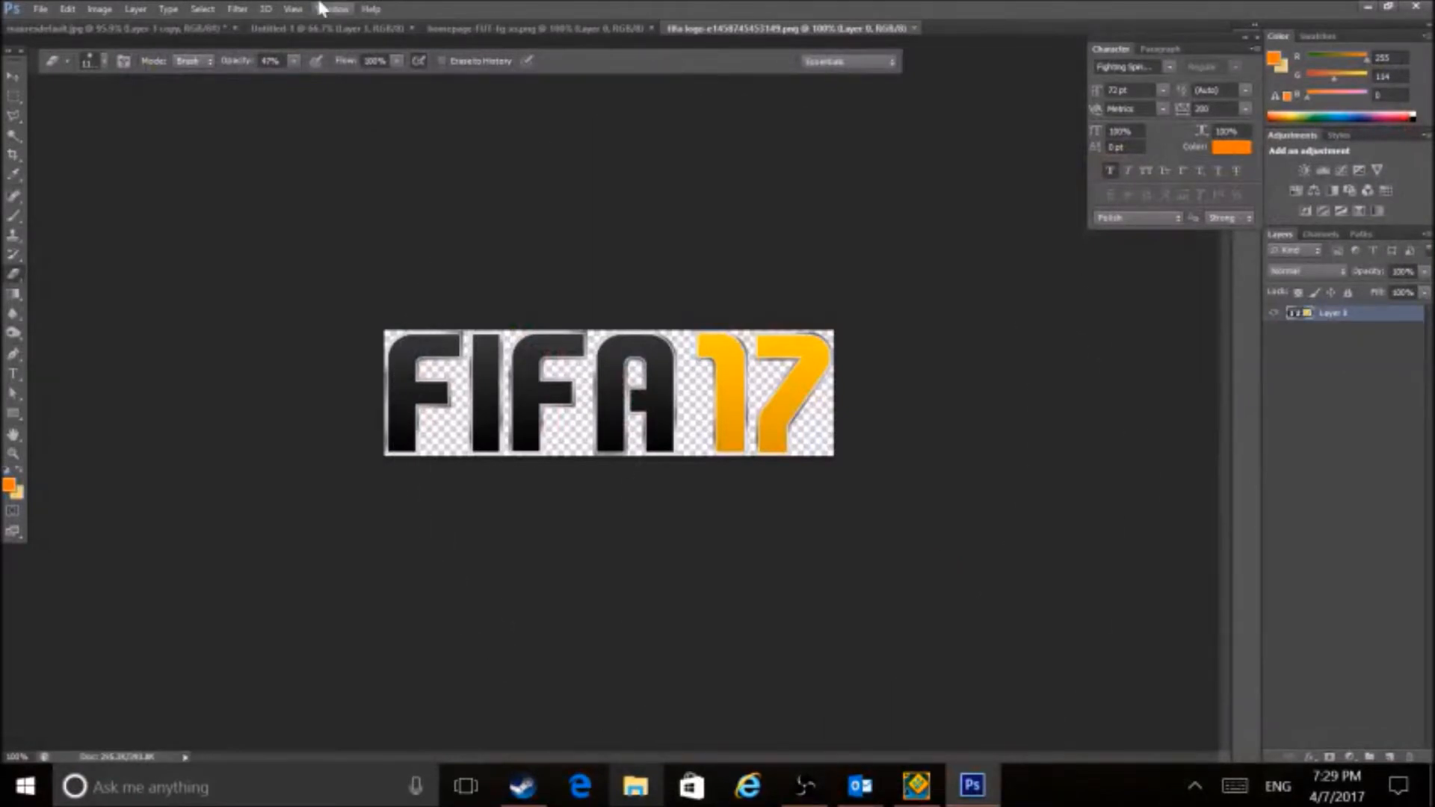
Tile the open documents and copy the FIFA 17 logo into the stadium composition.
click(332, 9)
mouse_move(390, 18)
click(661, 12)
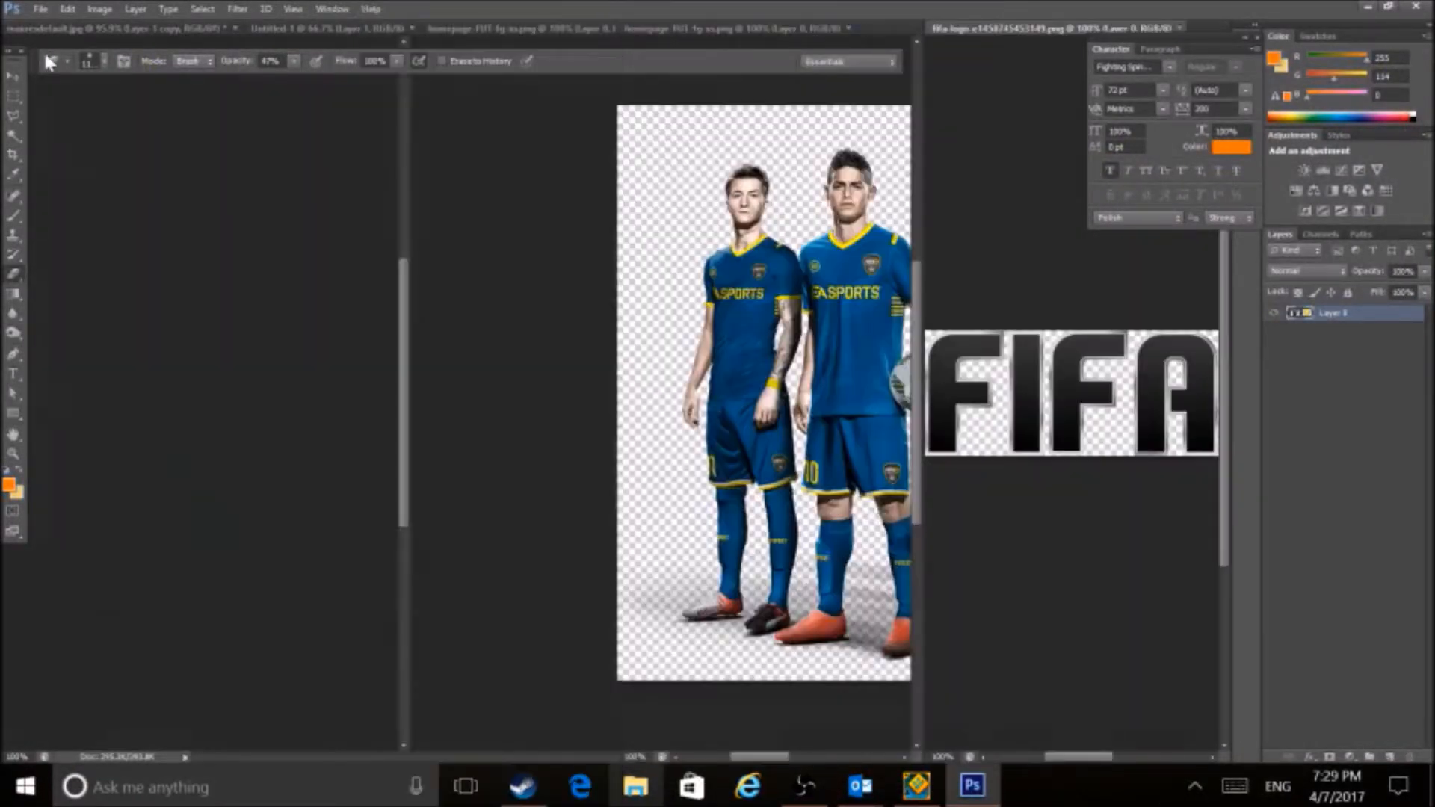
drag(1069, 392, 180, 392)
Consolidate all documents back to tabs and position the FIFA 17 logo centrally across the players' torsos.
click(334, 8)
mouse_move(389, 13)
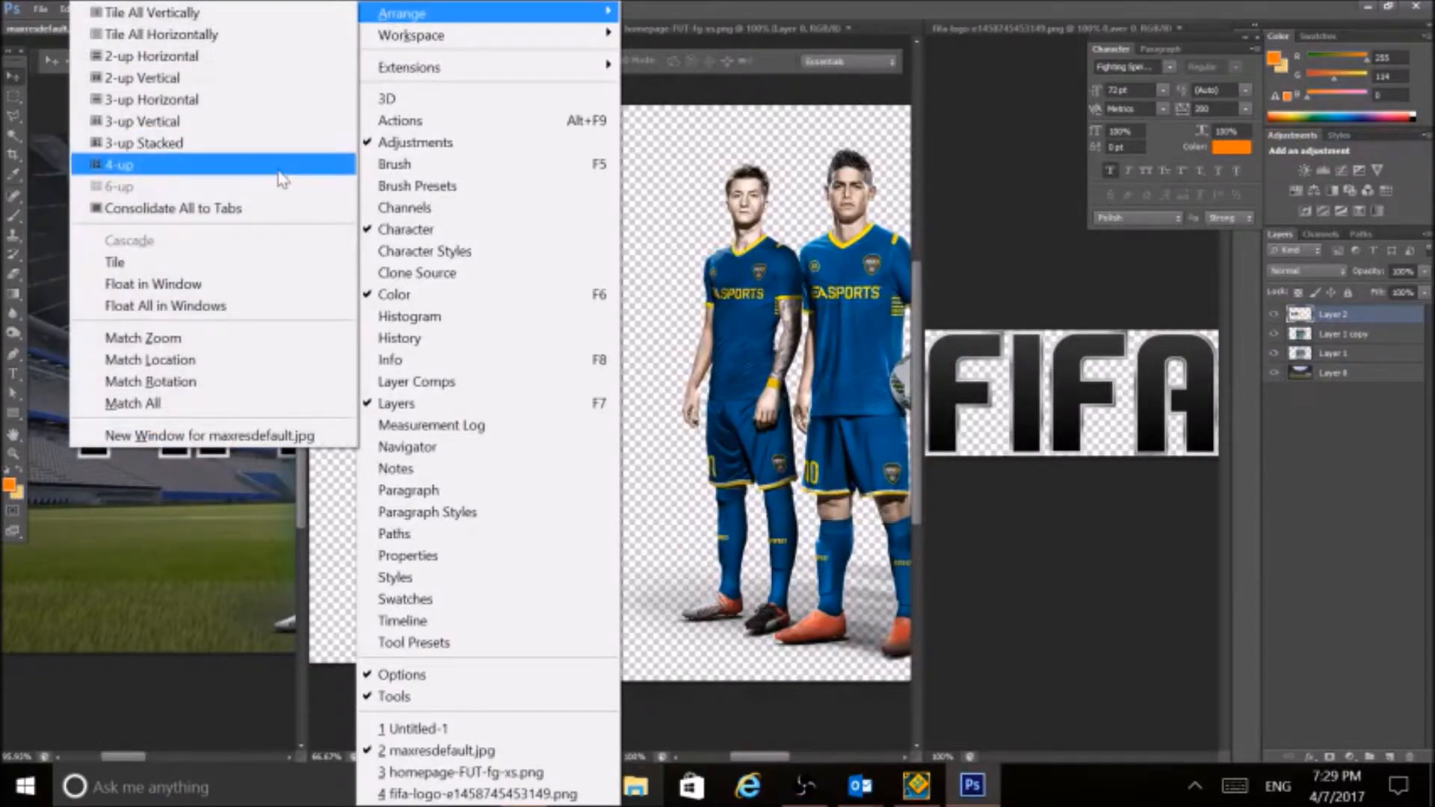
click(279, 202)
drag(398, 405, 591, 371)
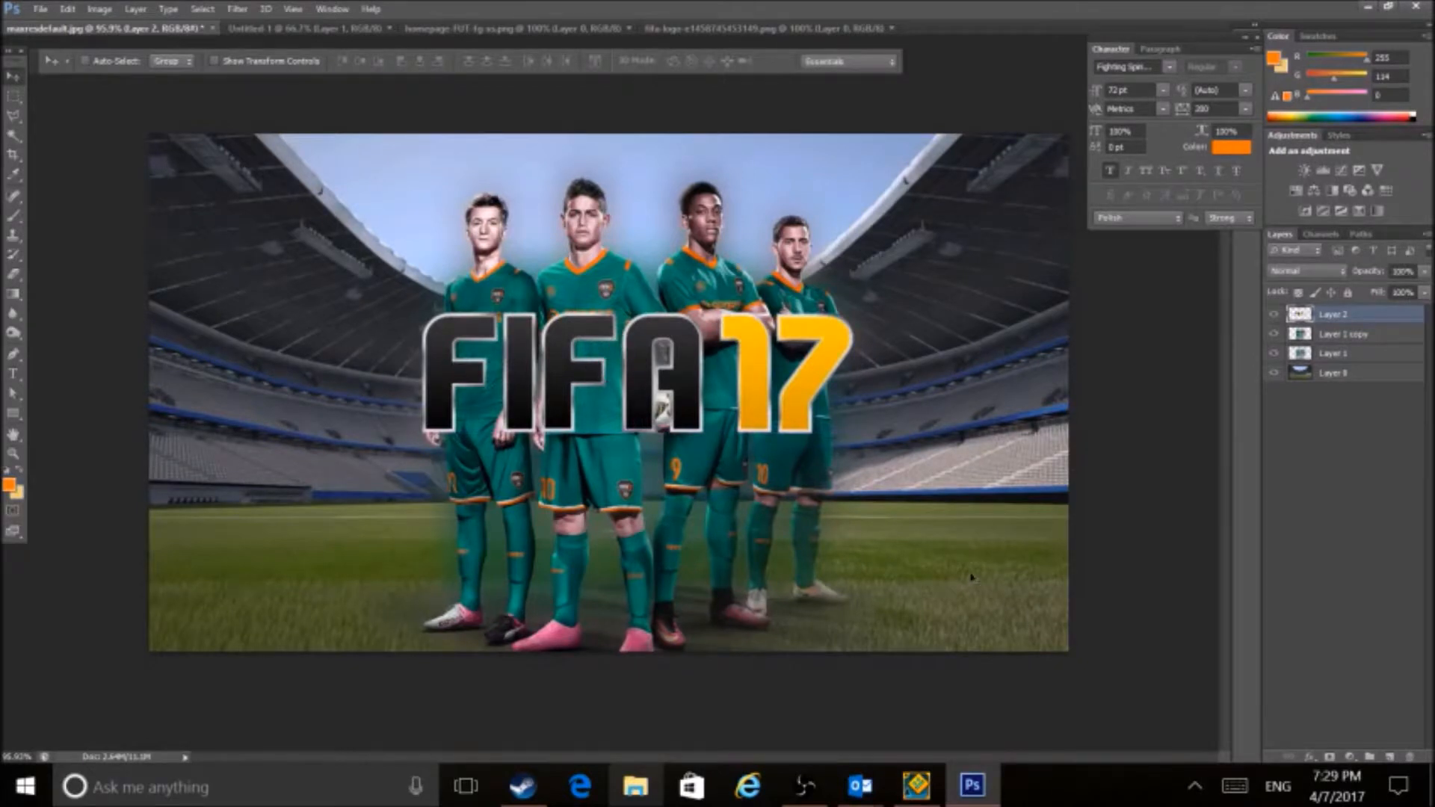
Add a new layer and create the text LIVESTREAM at 300 pt below the FIFA 17 logo.
click(1426, 234)
click(1390, 218)
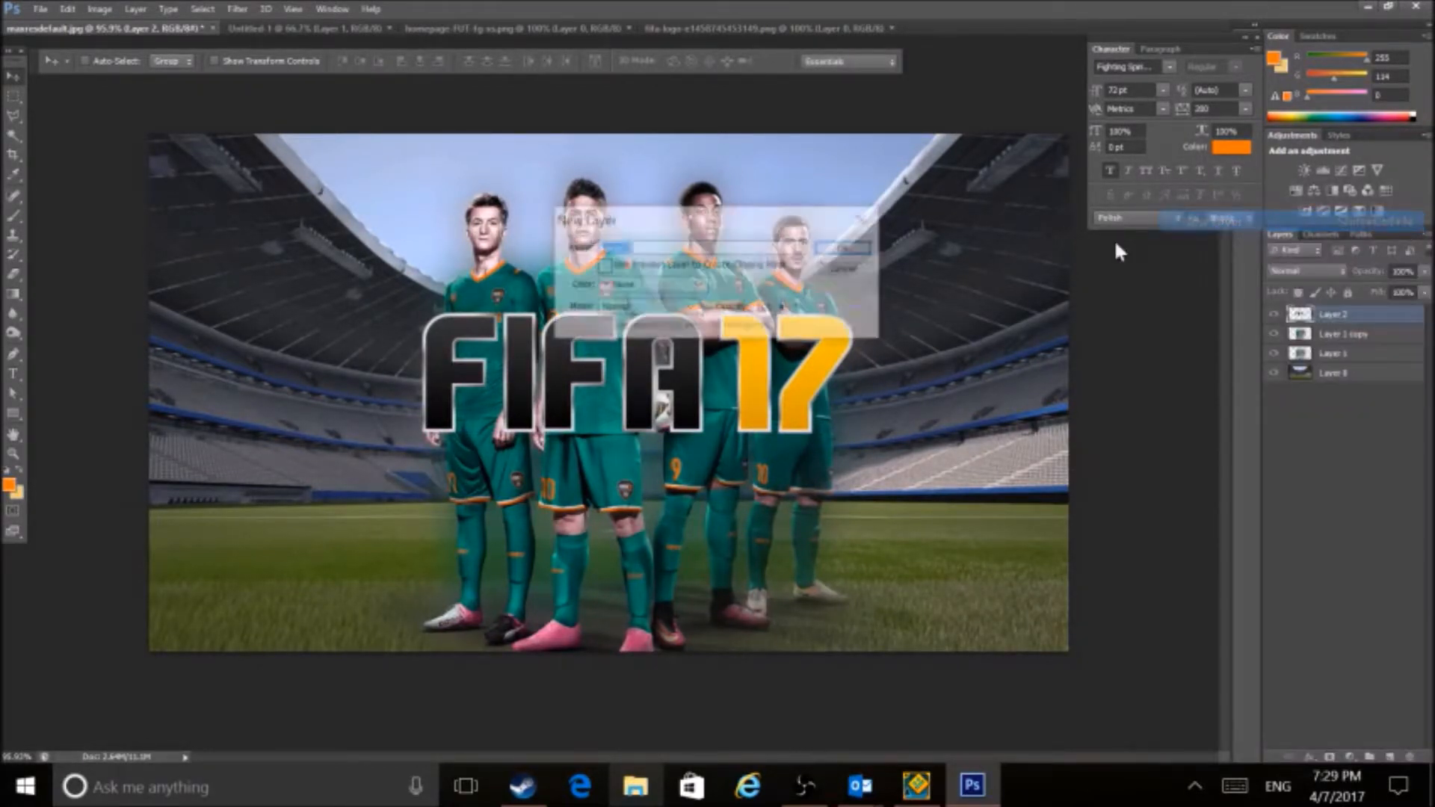
click(846, 249)
click(13, 372)
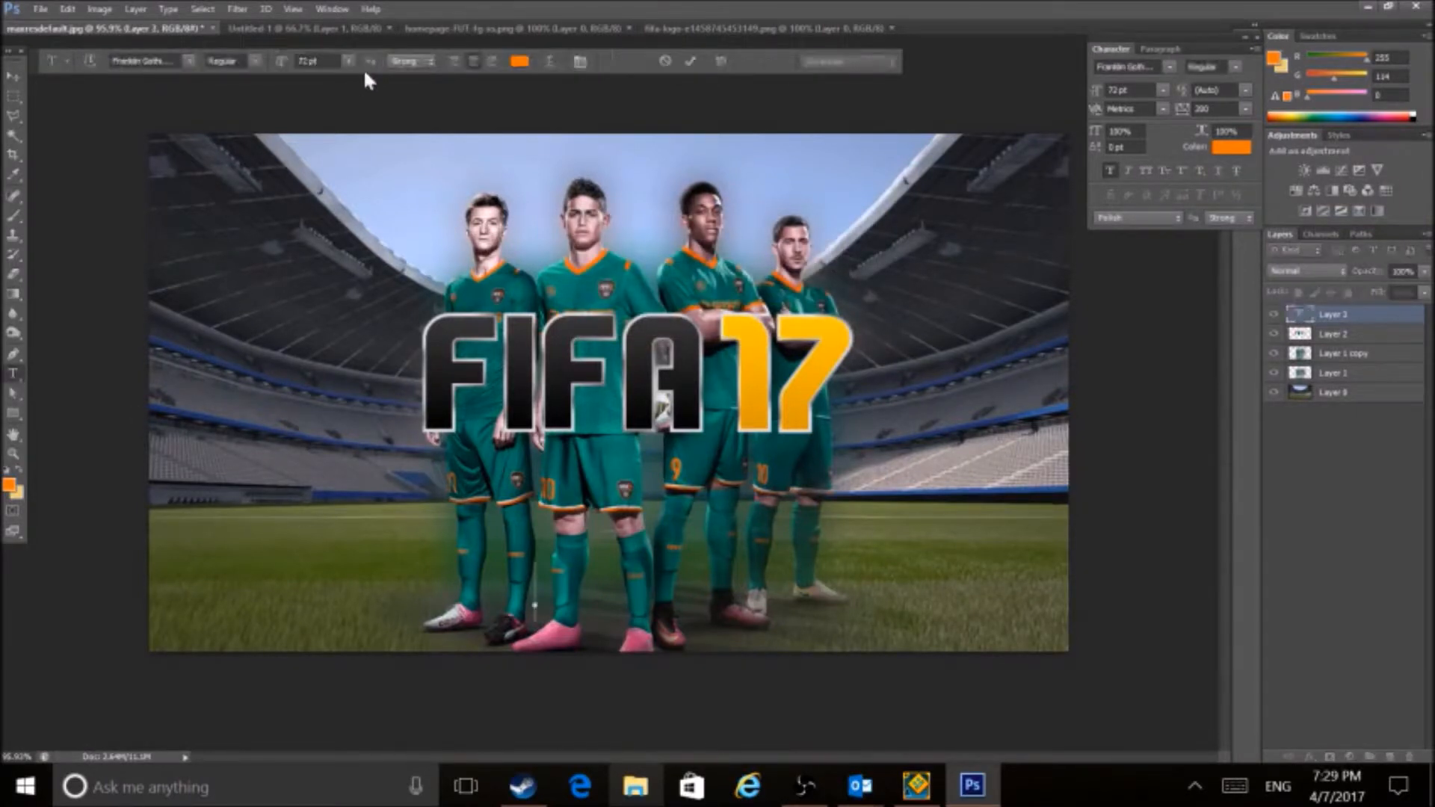
click(306, 60)
text(300)
key(Return)
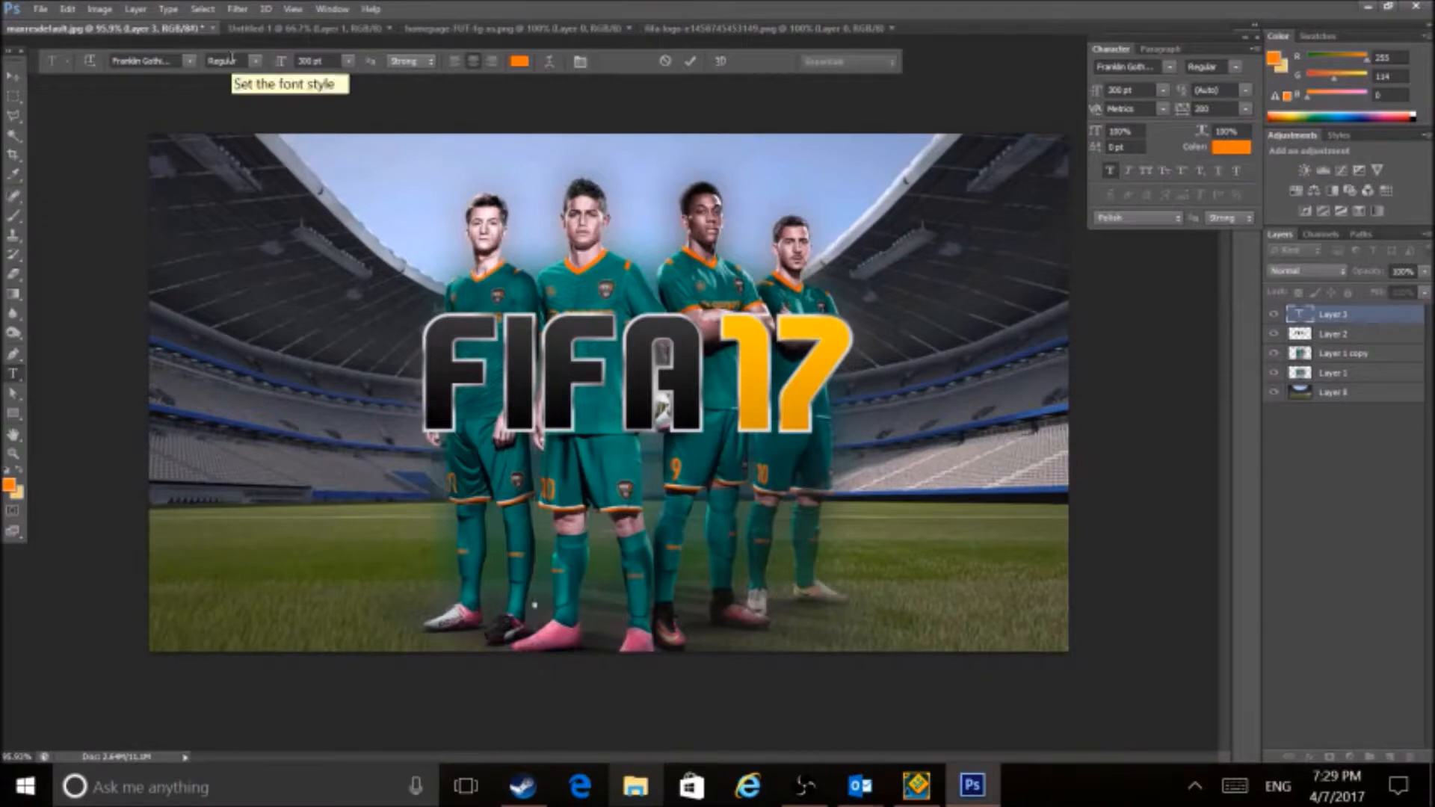
text(LIVES)
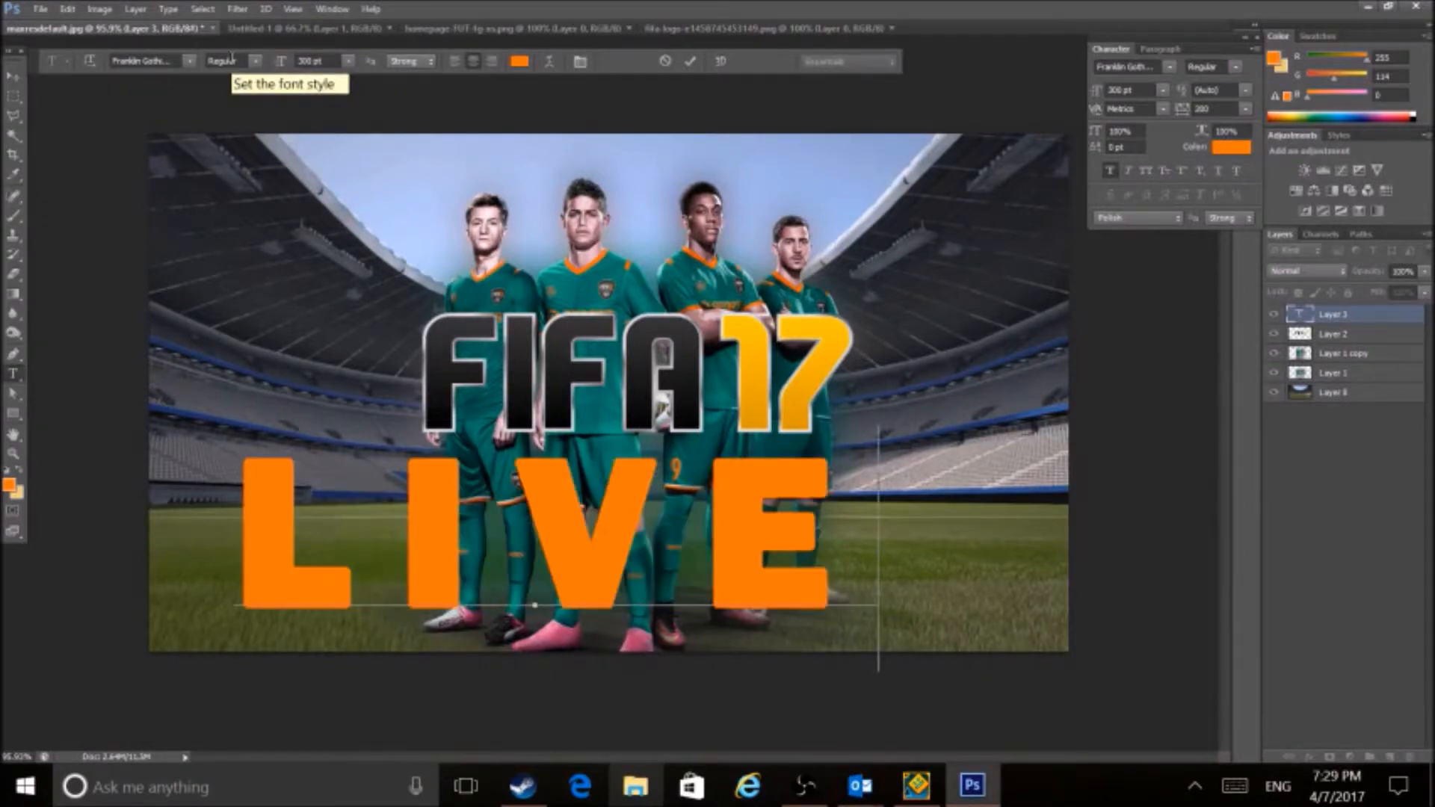
text(TREAM)
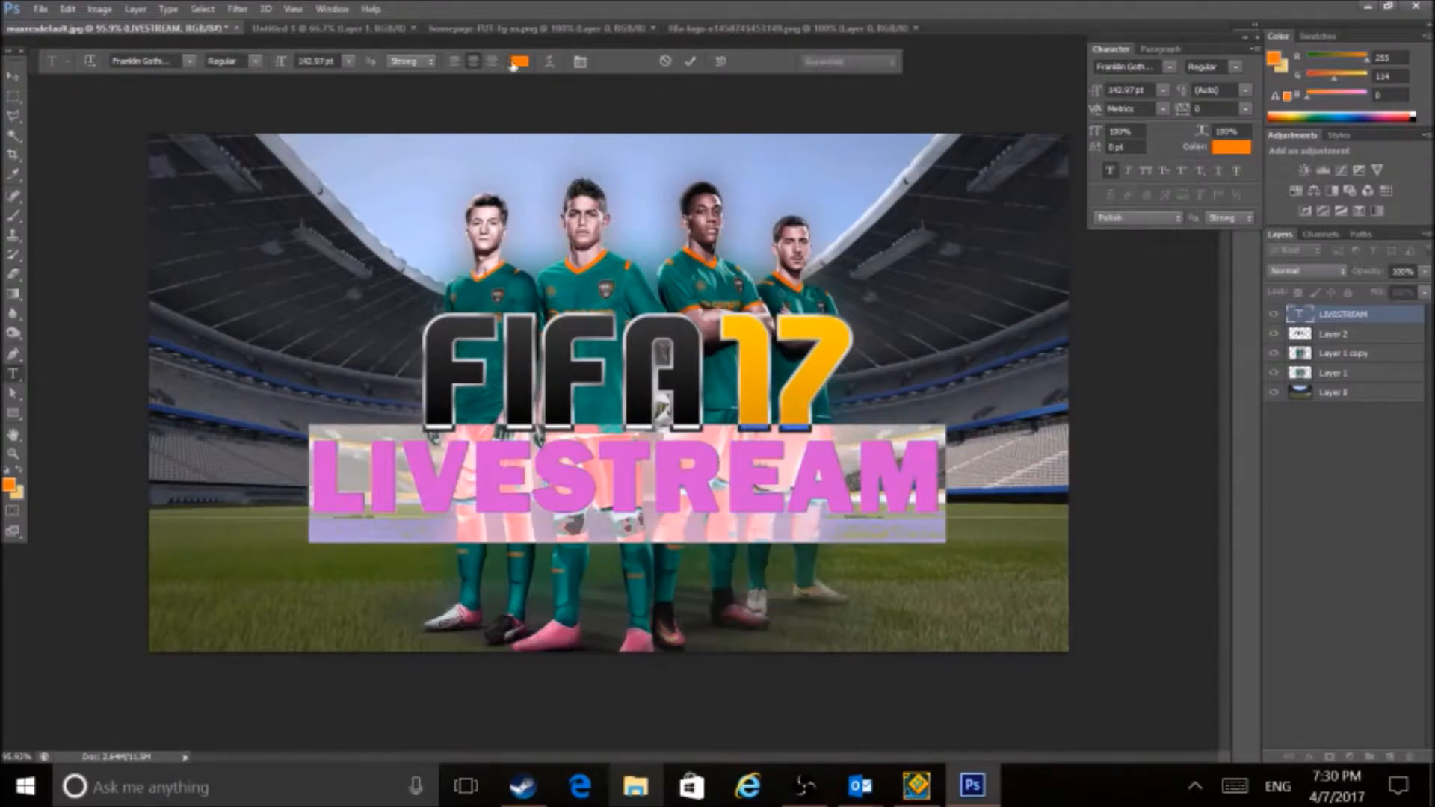
Change the LIVESTREAM text colour to white (ffffff) and commit the text.
click(517, 61)
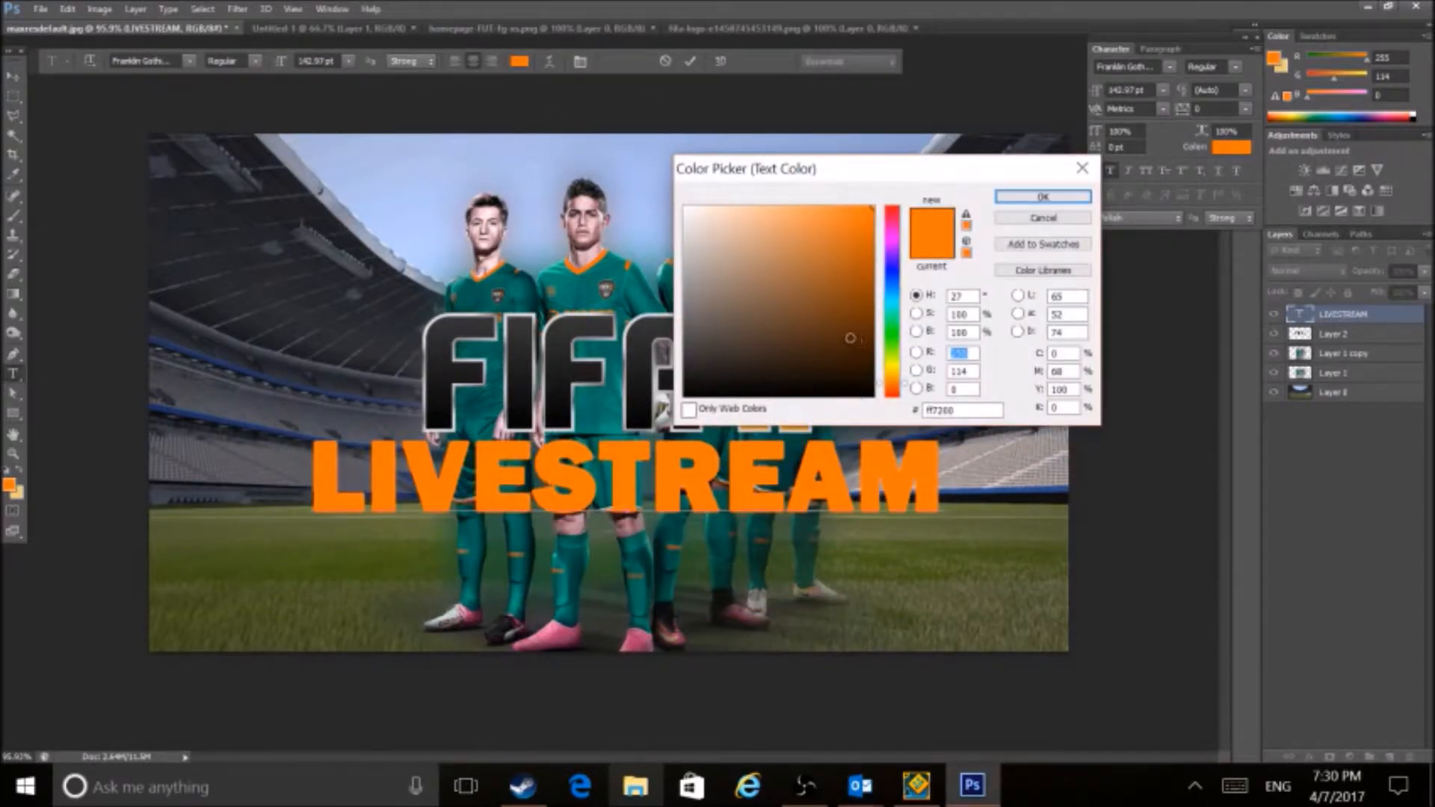
drag(831, 326, 631, 109)
click(616, 97)
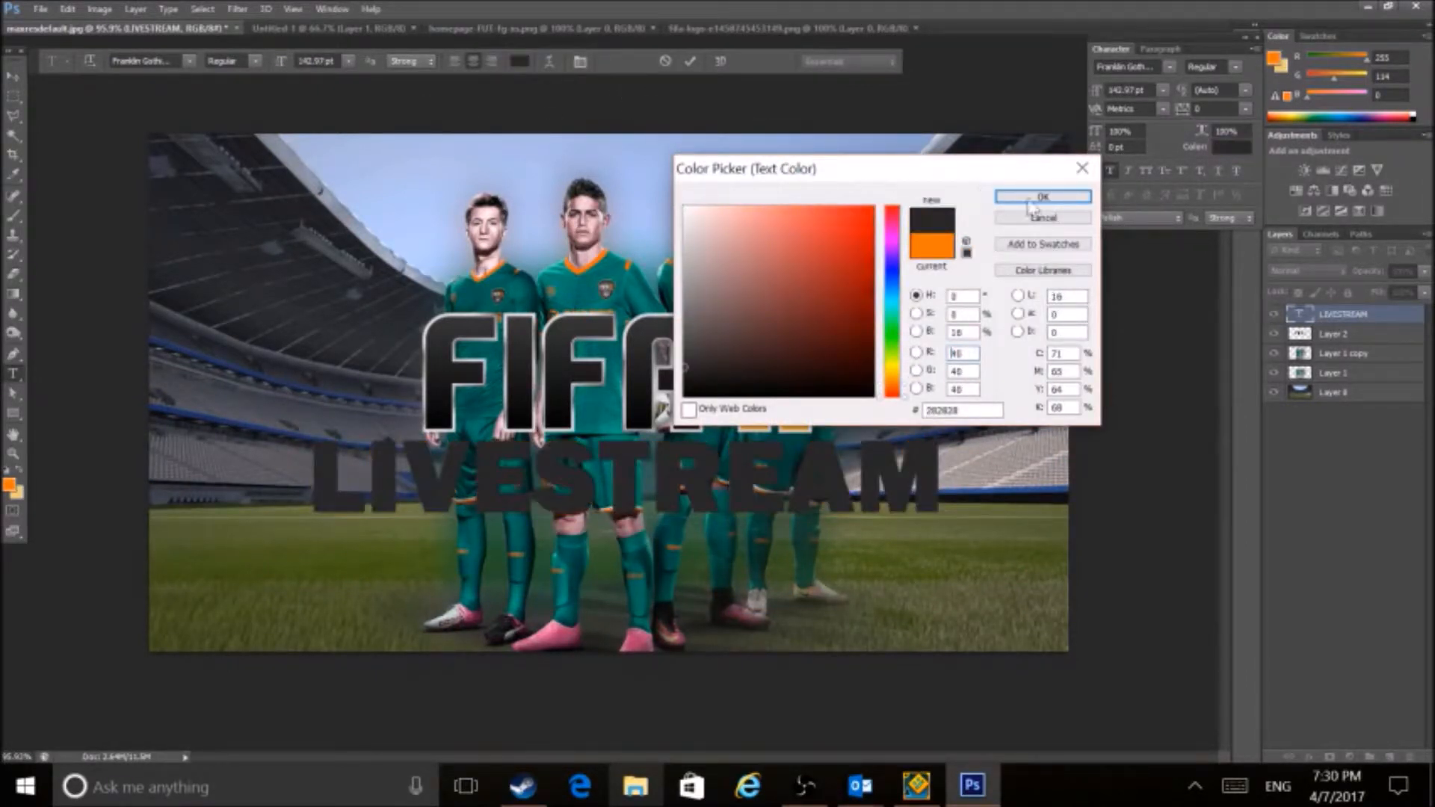
click(686, 208)
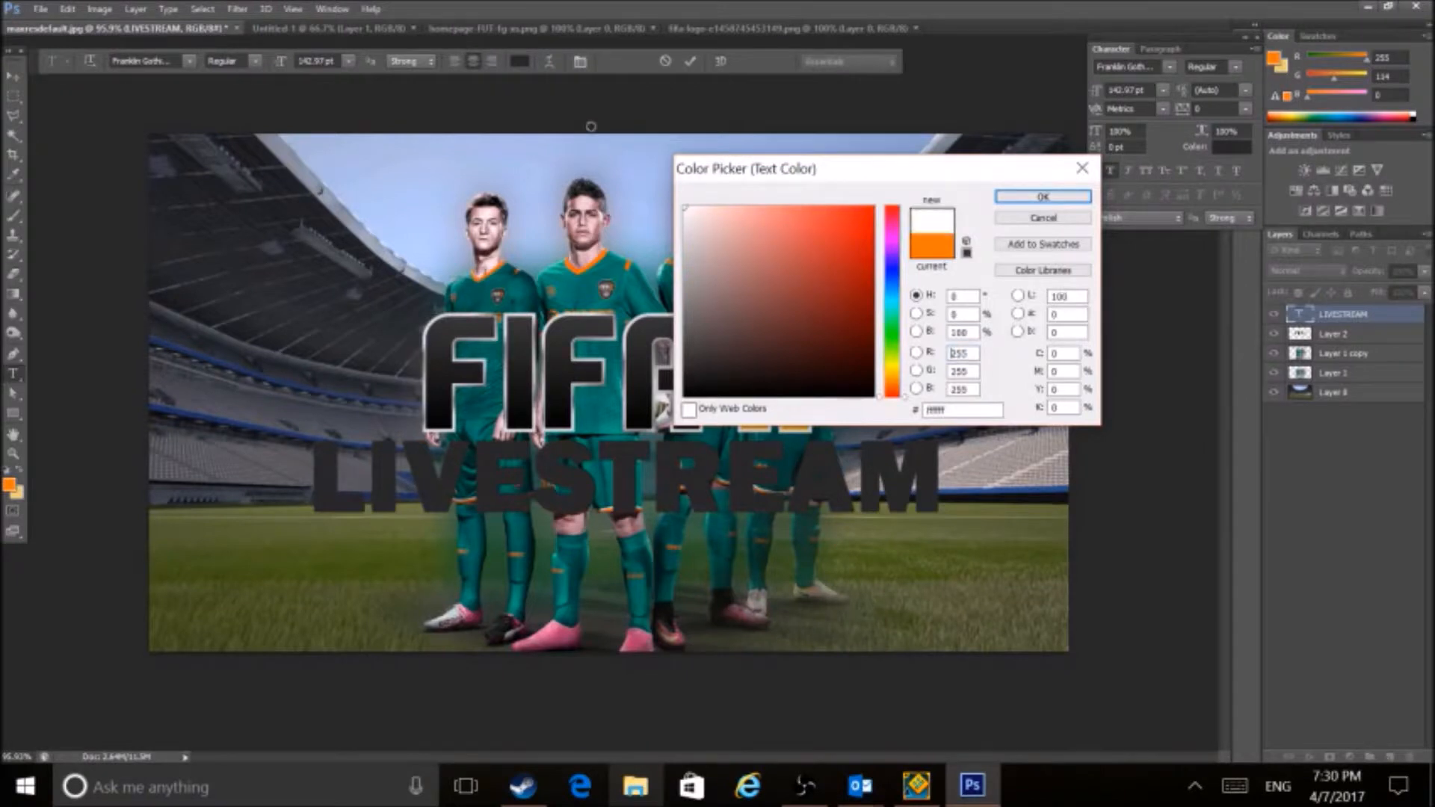
click(1047, 198)
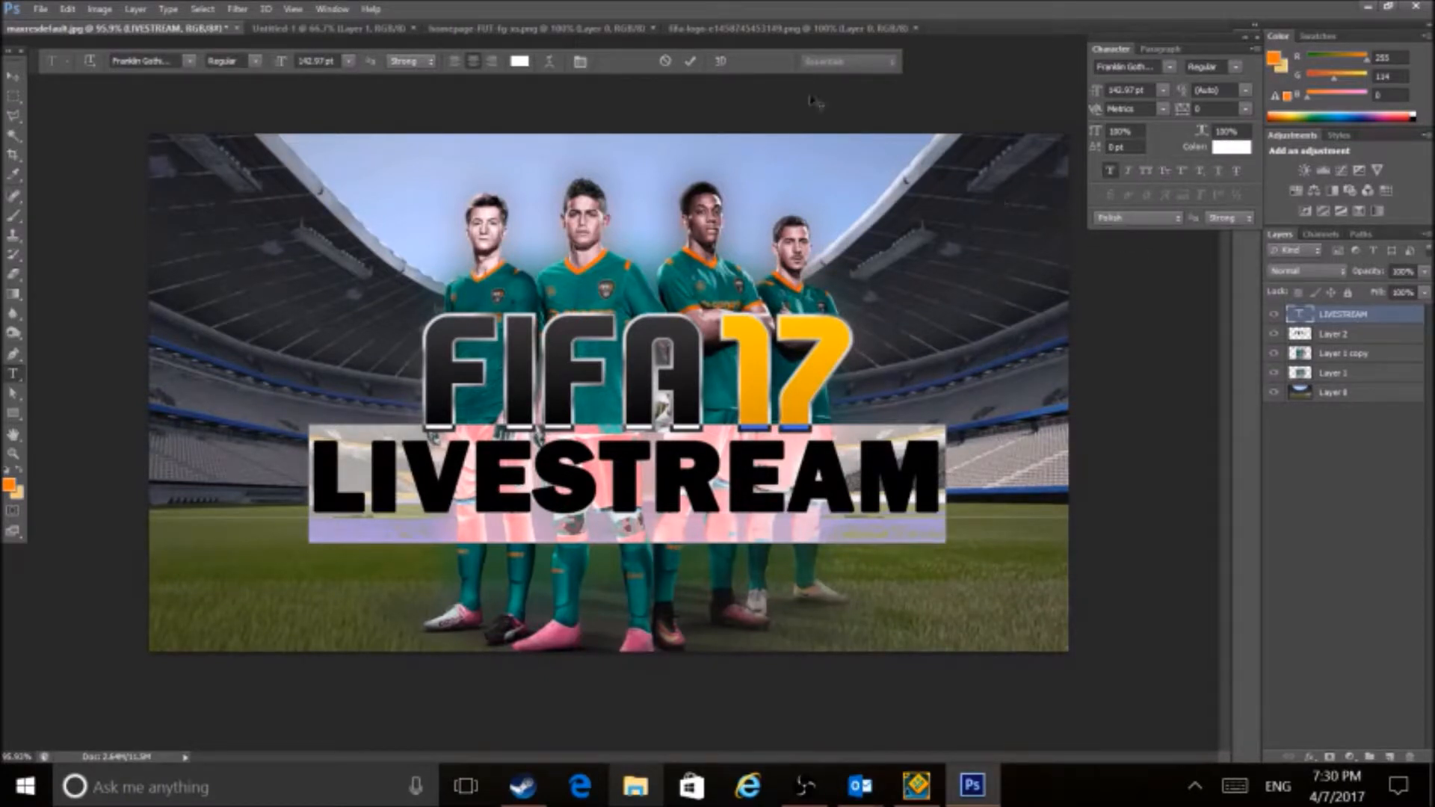
click(689, 62)
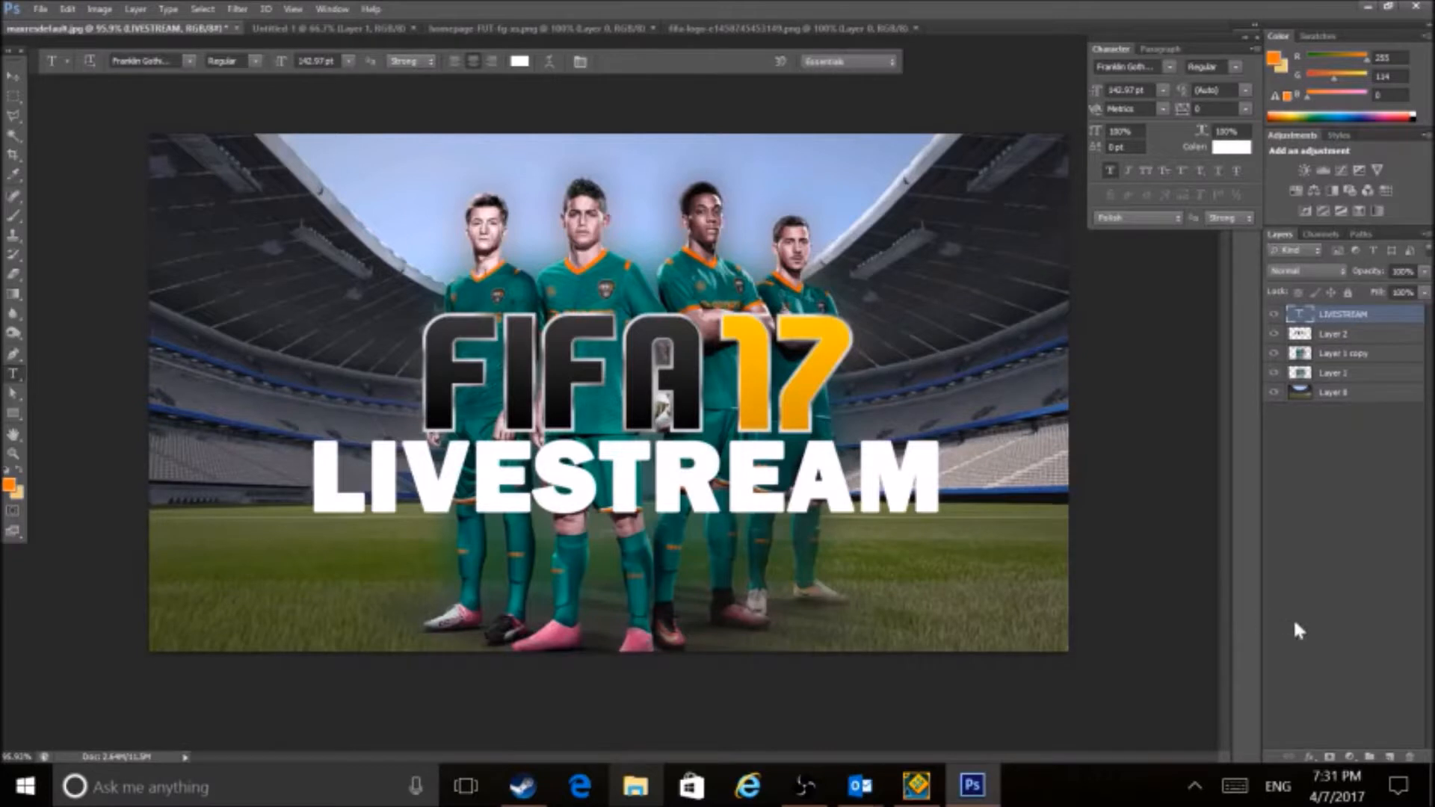
Give the LIVESTREAM layer a black-white-black Gradient Overlay and shift its middle white stop and opacity stop to about 31%.
click(1308, 756)
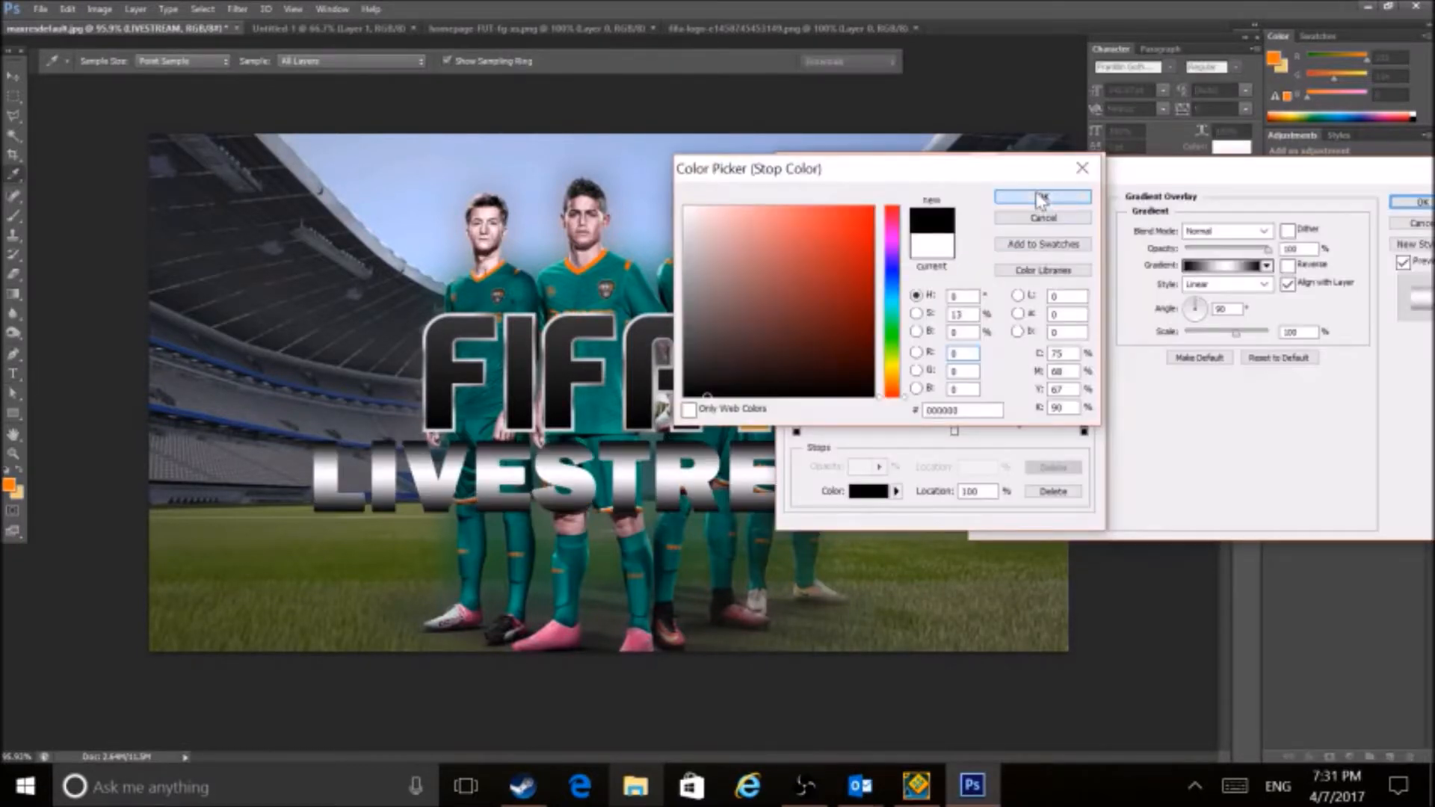
click(1047, 199)
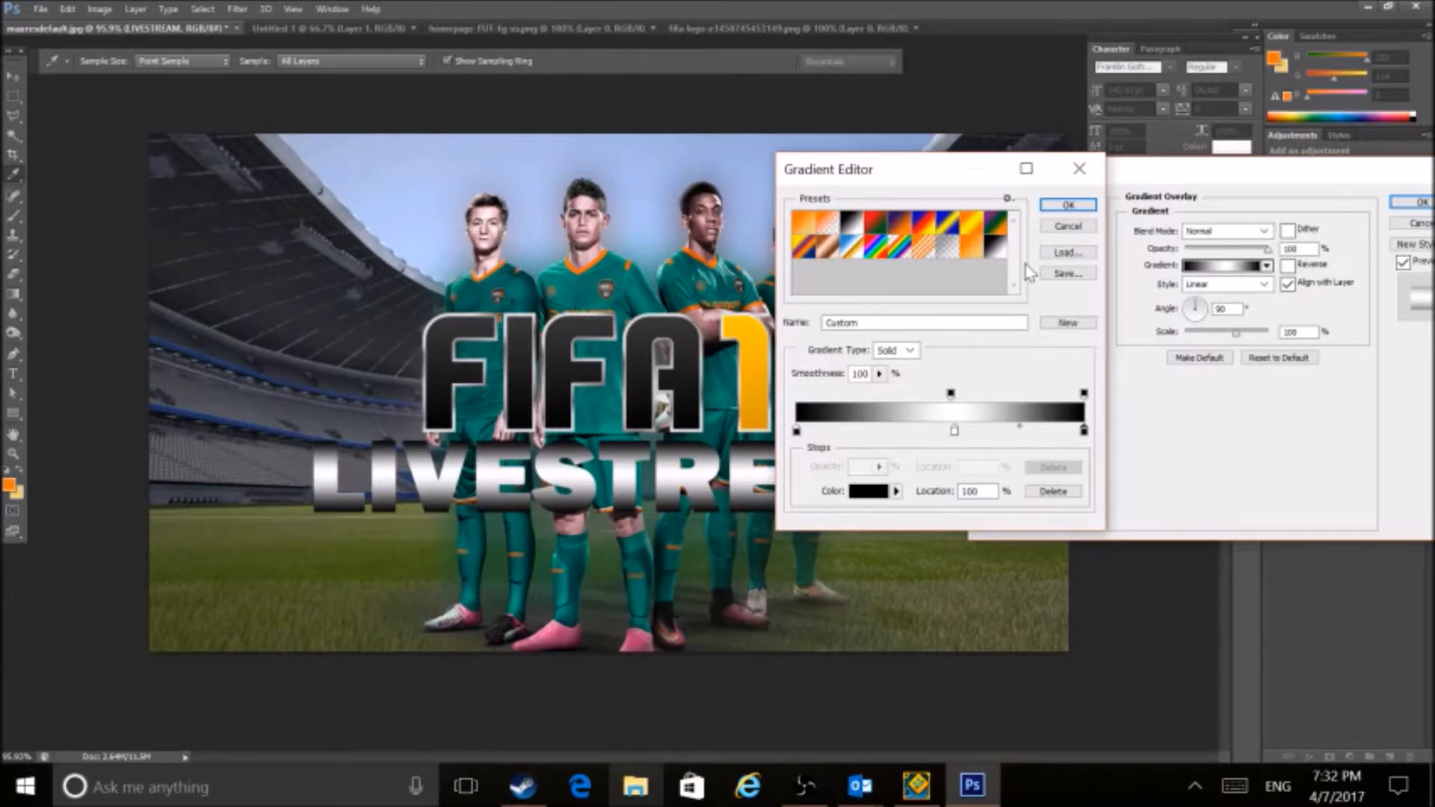
drag(955, 432, 891, 431)
drag(952, 396, 888, 396)
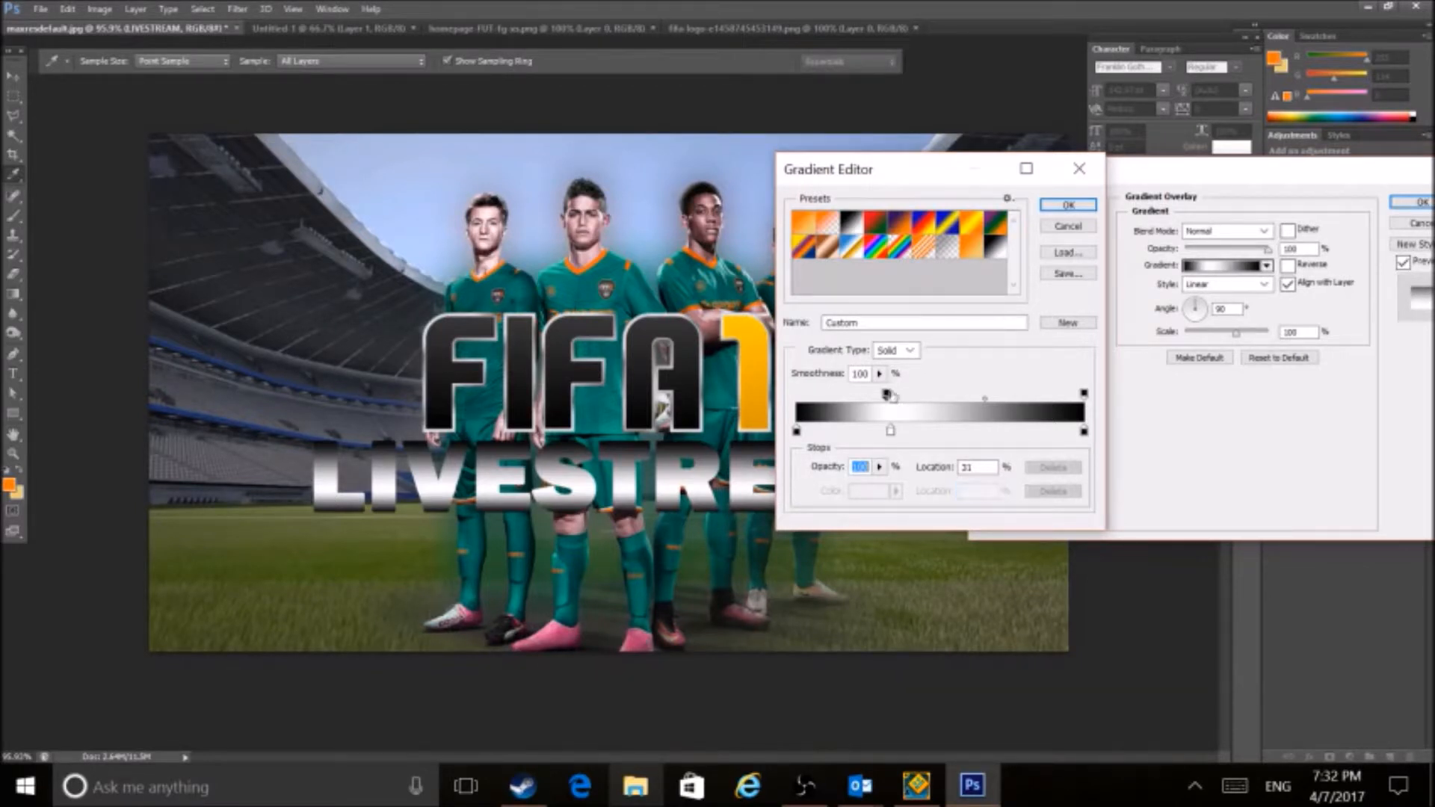
Add a black (000000) colour stop to the overlay gradient at 64%.
click(981, 430)
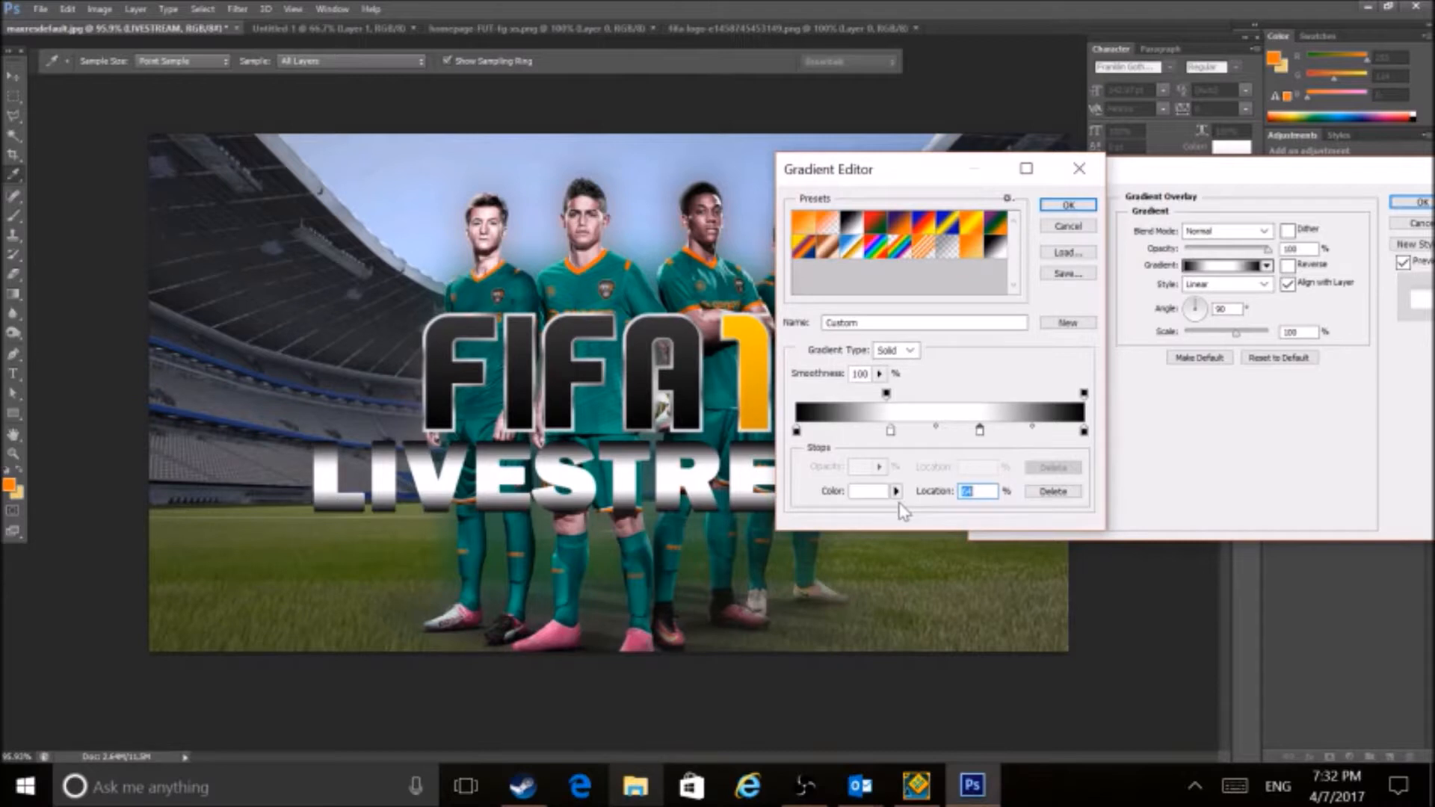
click(875, 491)
click(778, 396)
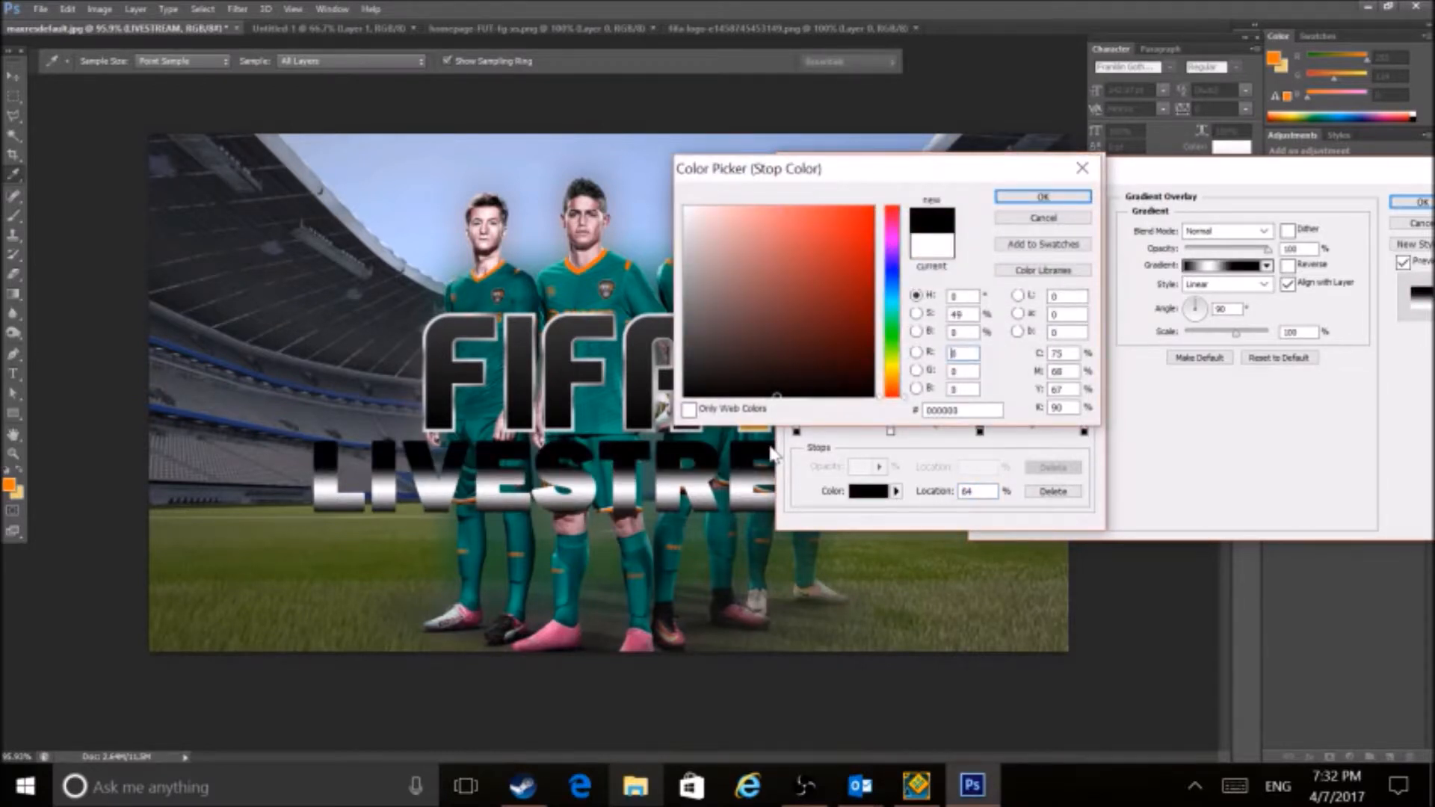
click(1002, 200)
Add a near-white (fff9f9) colour stop to the overlay gradient at 87%.
click(1084, 431)
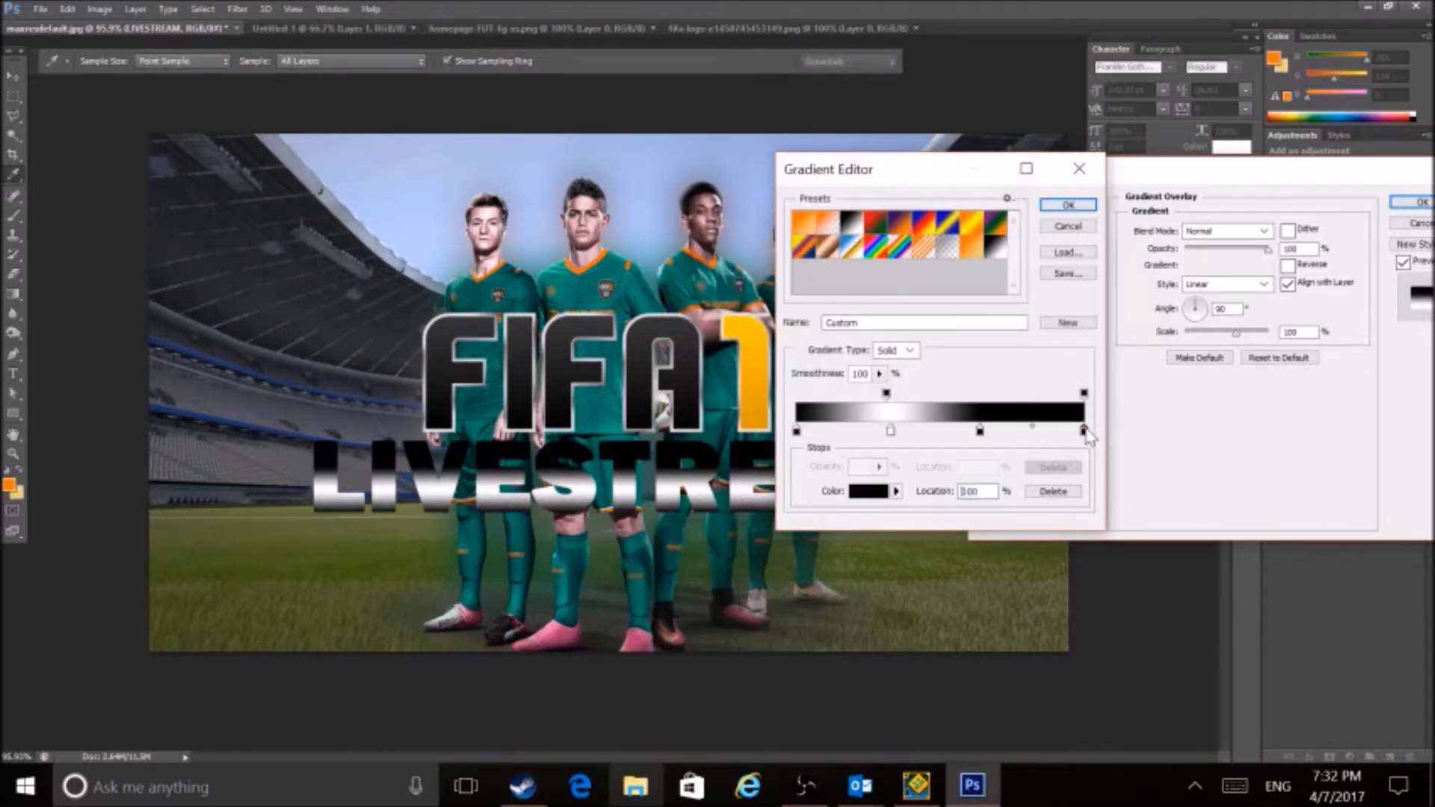
click(1046, 431)
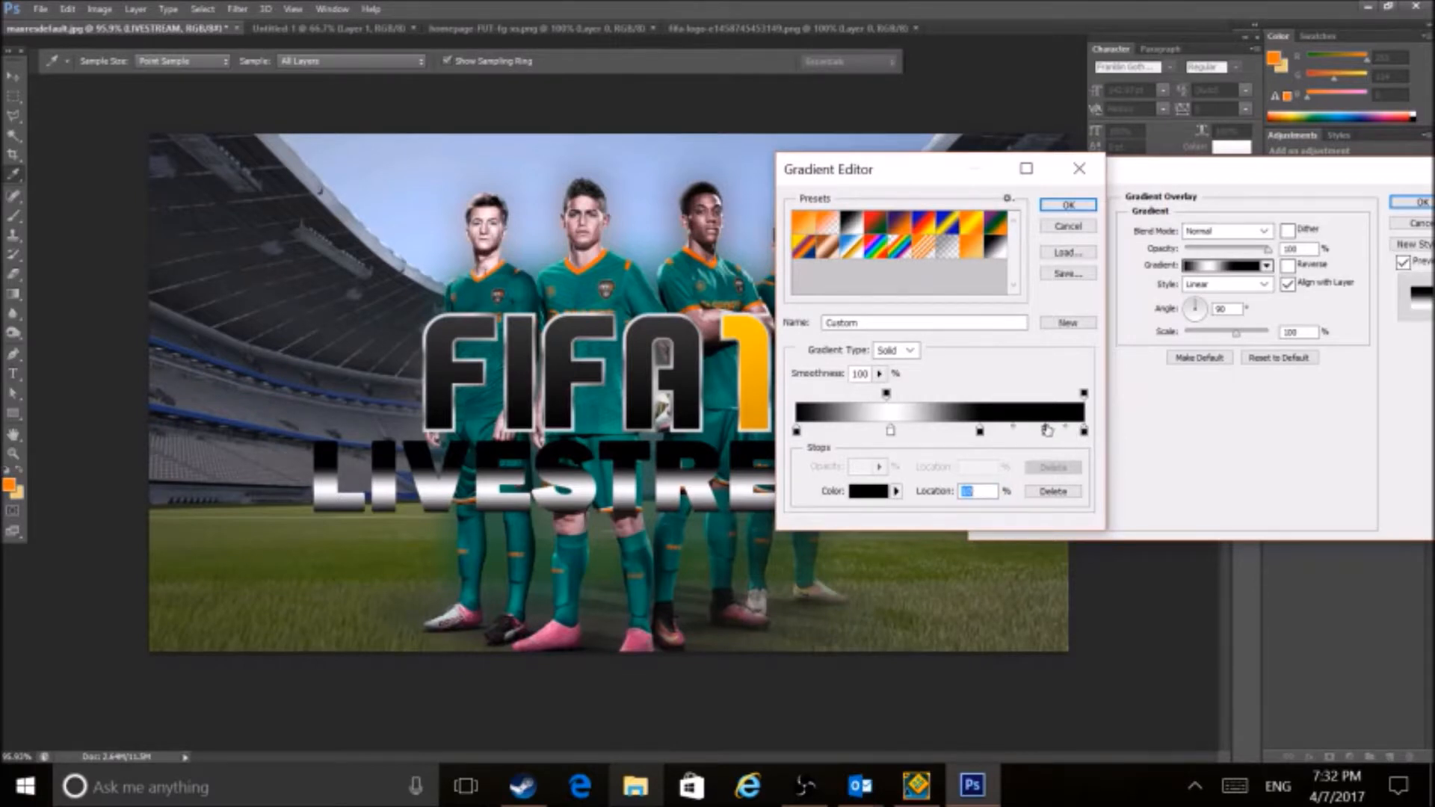
click(883, 494)
drag(695, 352, 685, 161)
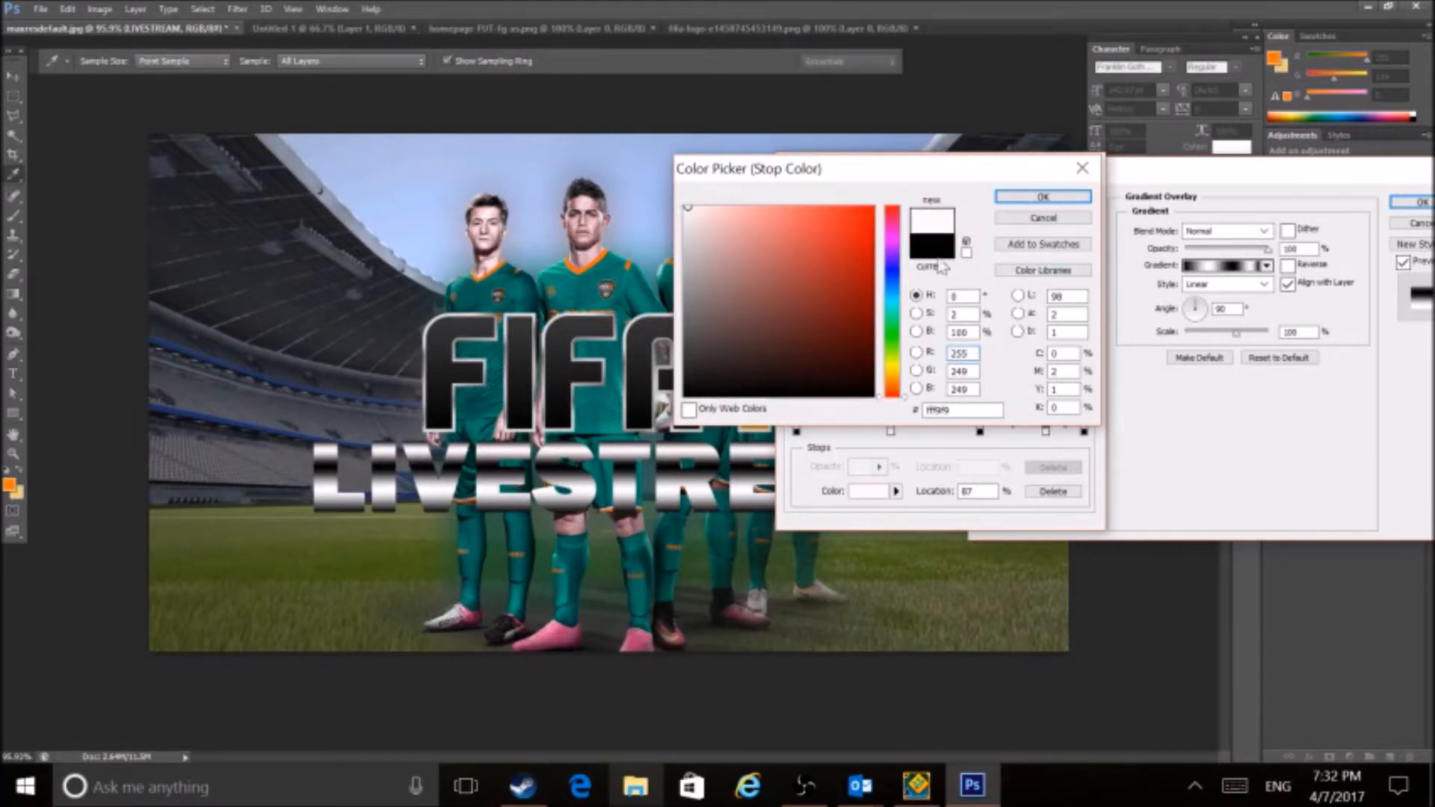
click(1034, 199)
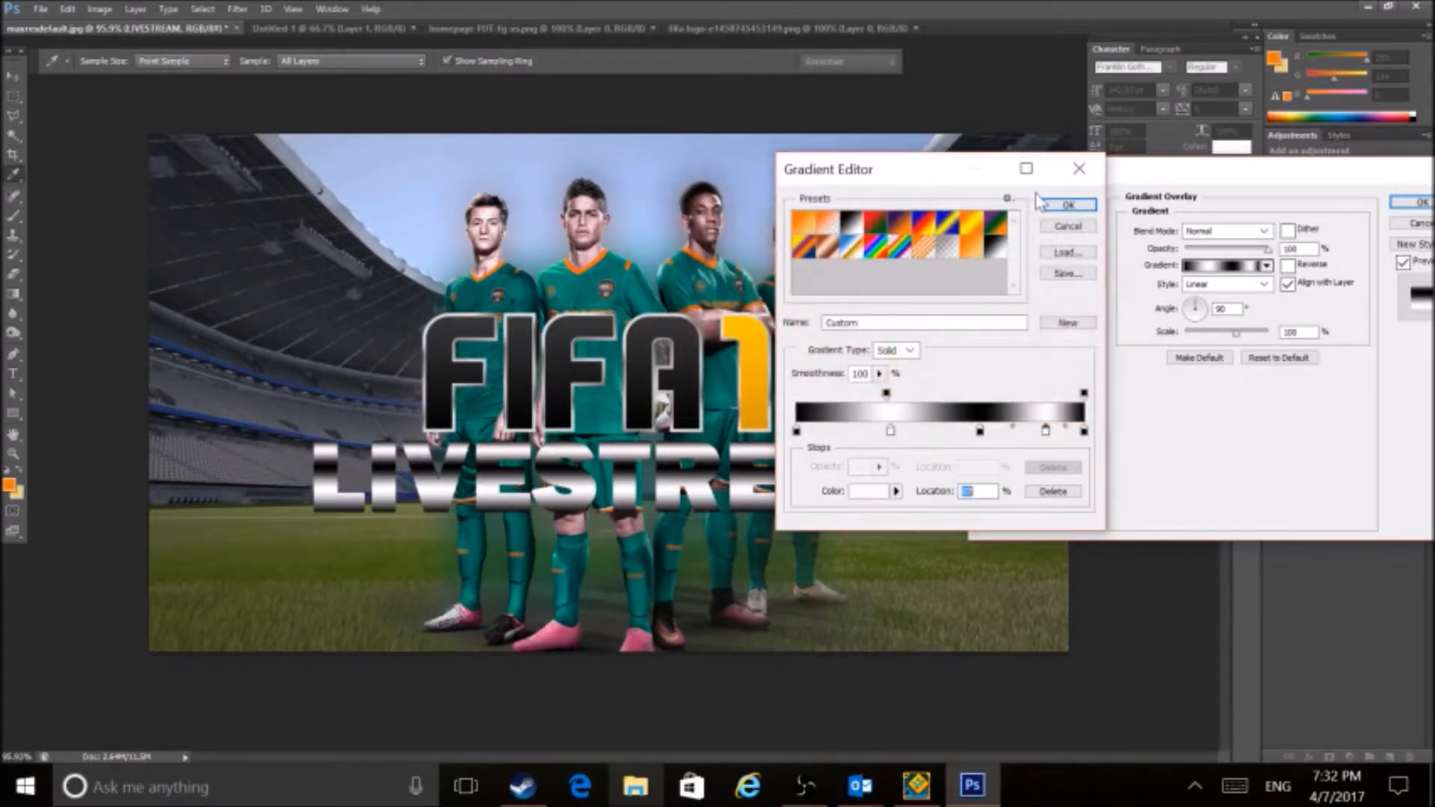
Accept the edited gradient and reduce the Gradient Overlay opacity to slightly below half, then apply the layer style.
click(1068, 204)
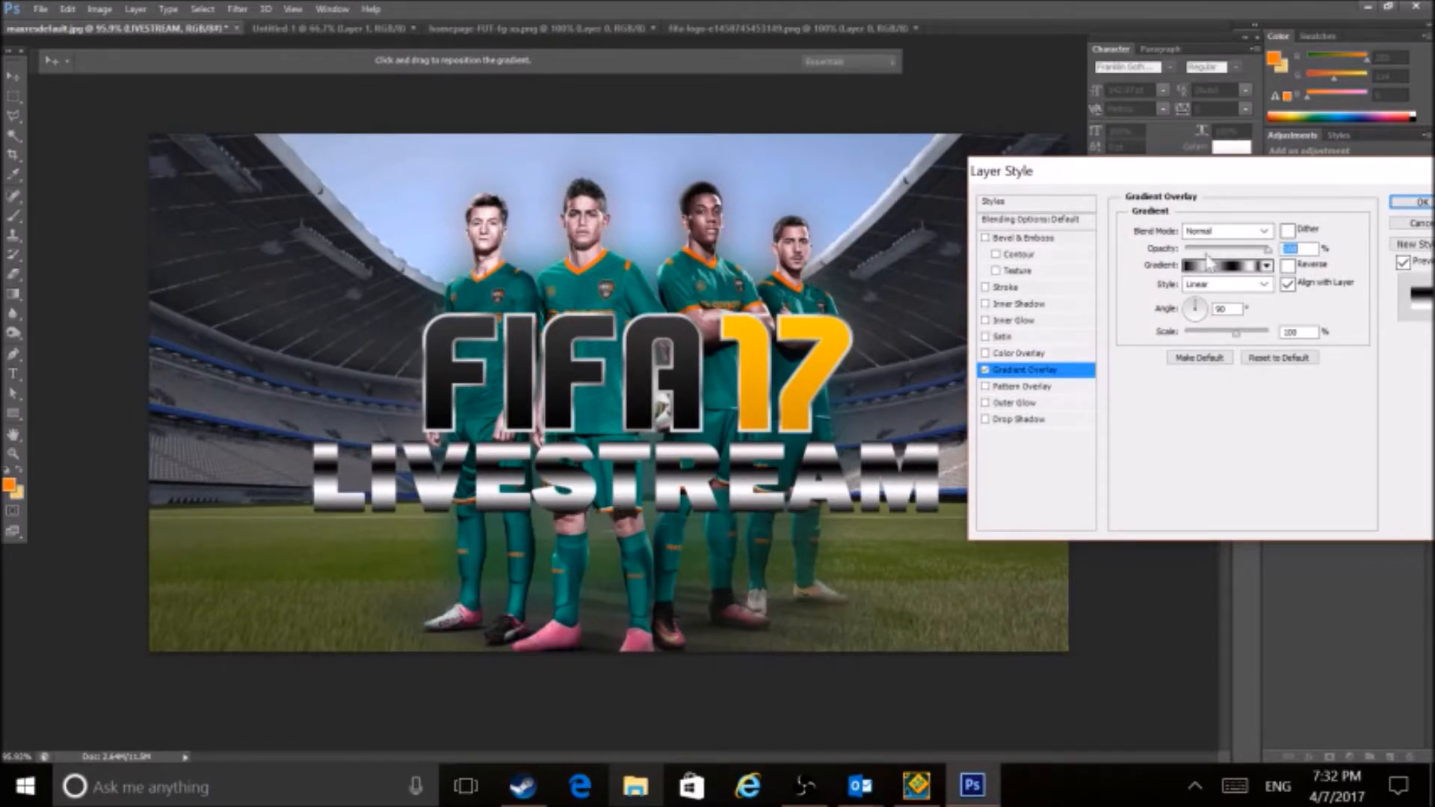
mouse_move(1199, 249)
mouse_down()
mouse_move(1232, 262)
mouse_move(1220, 251)
mouse_up()
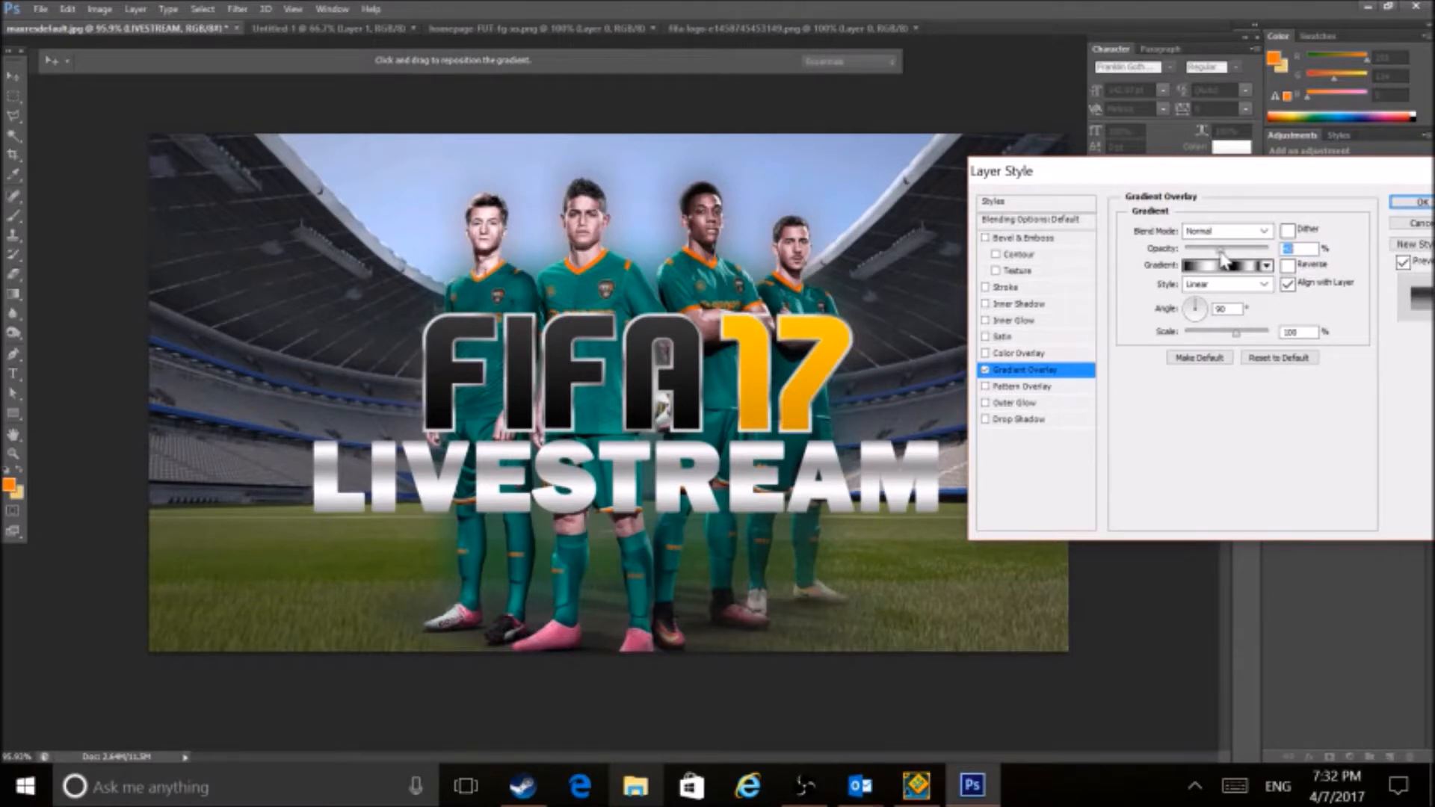
click(1410, 203)
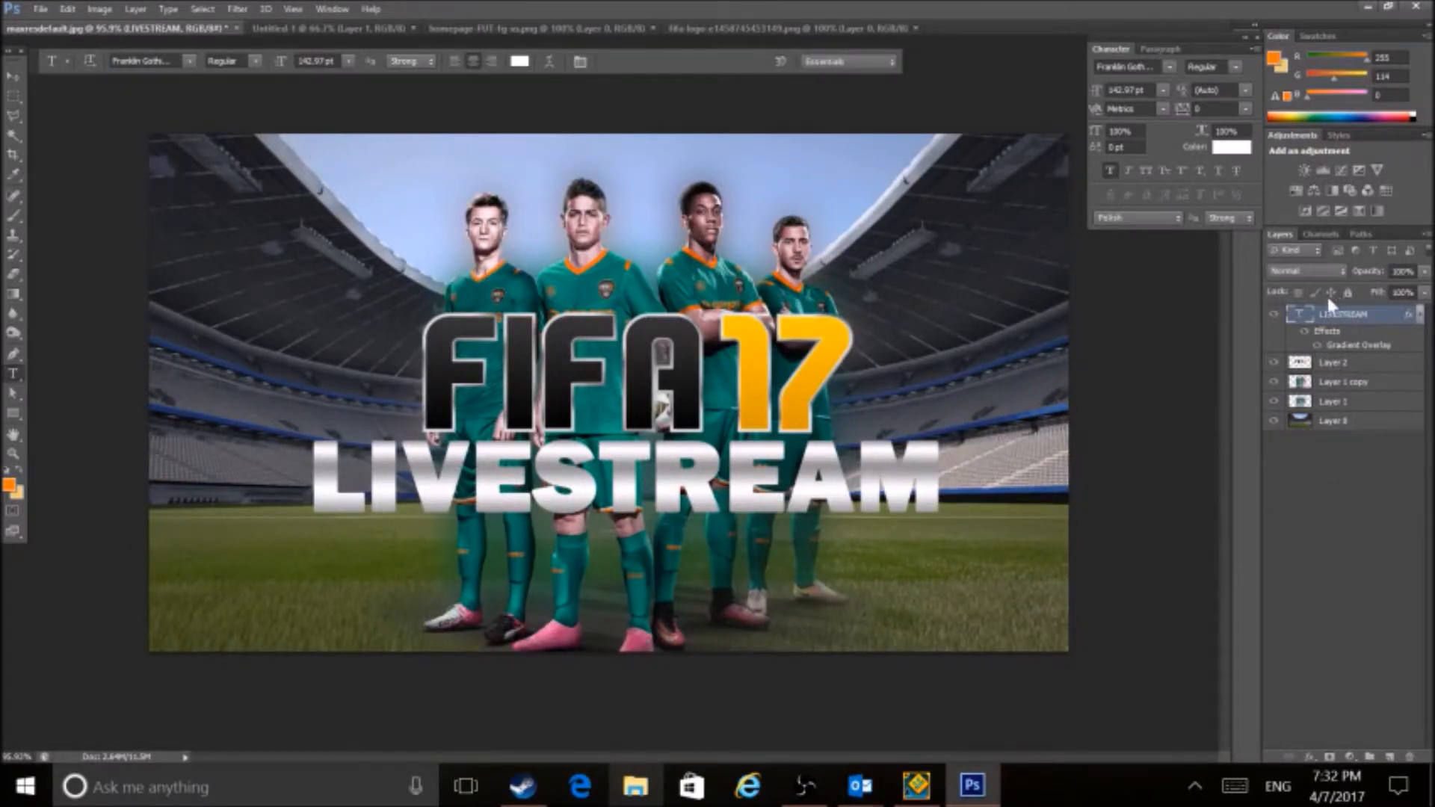
Load the LIVESTREAM letters as a selection and contract it to sit inside the letter edges.
ctrl+click(1304, 315)
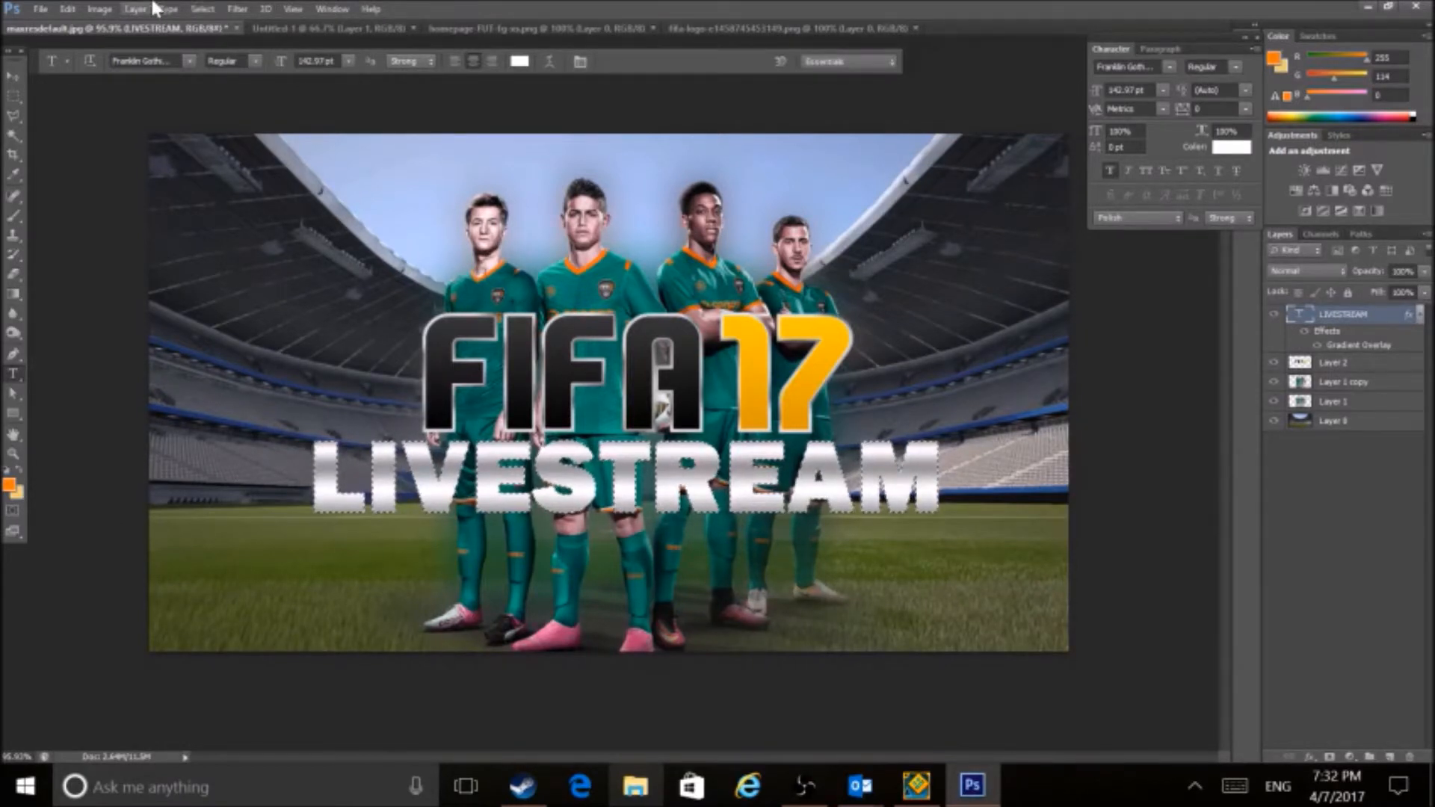
click(199, 8)
mouse_move(247, 275)
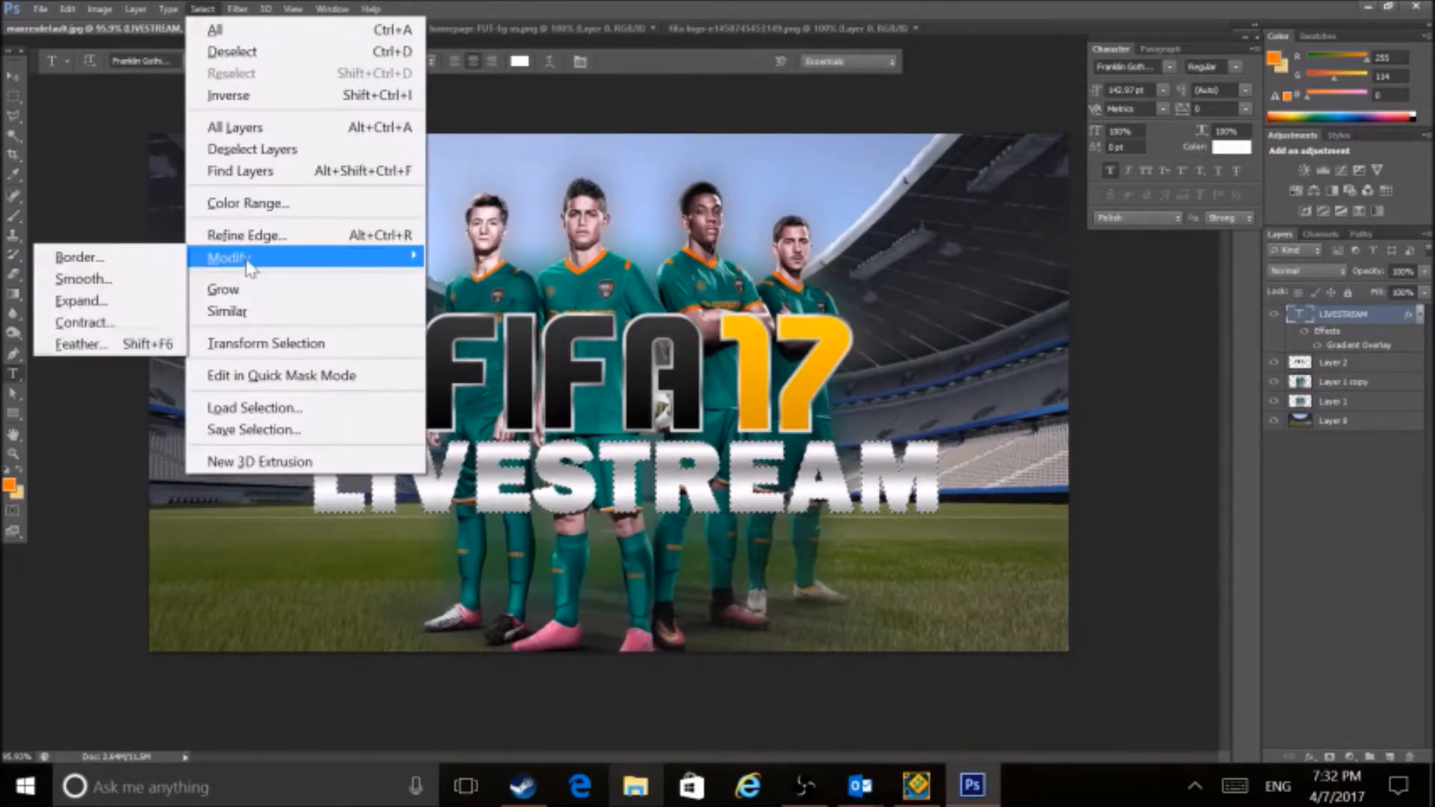
click(112, 323)
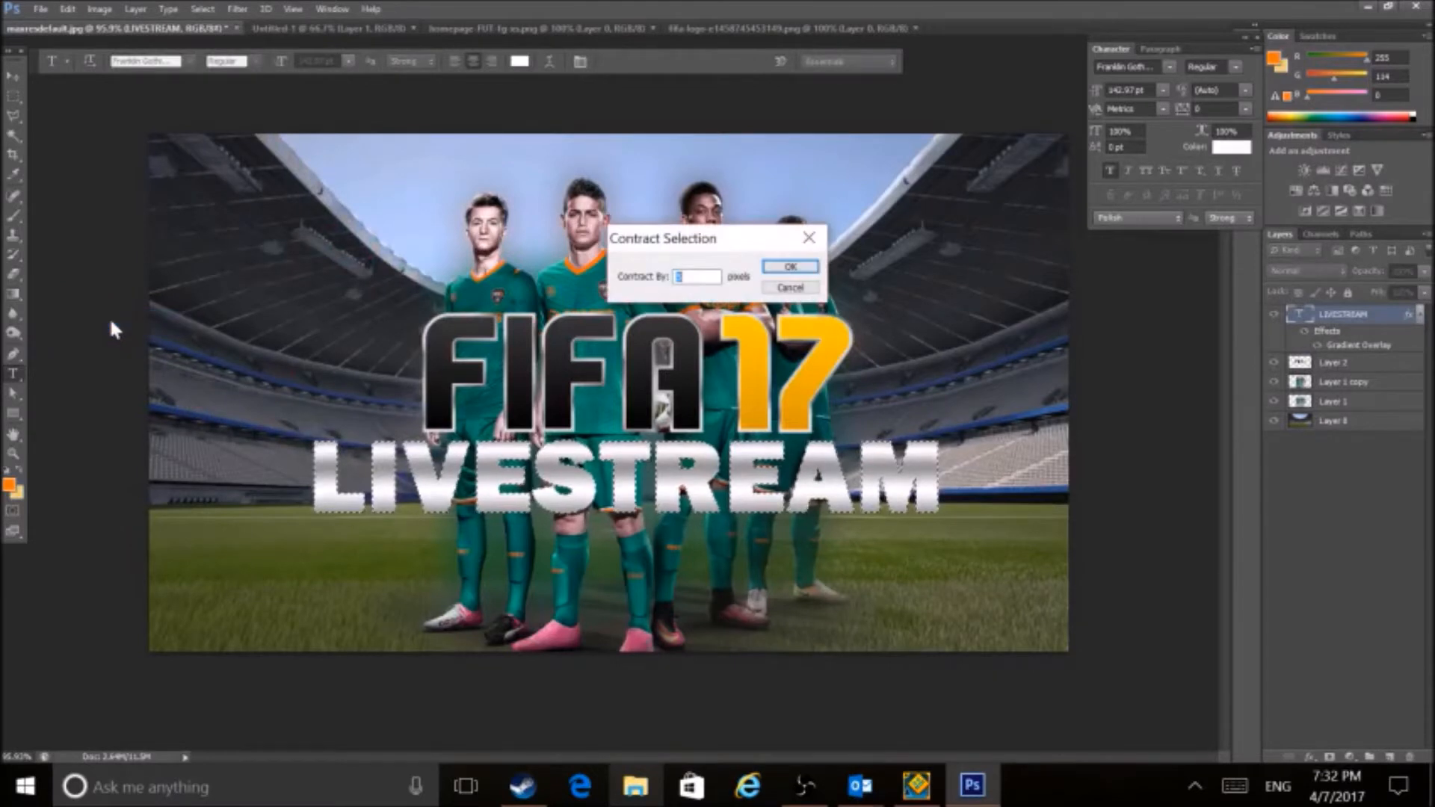
click(780, 268)
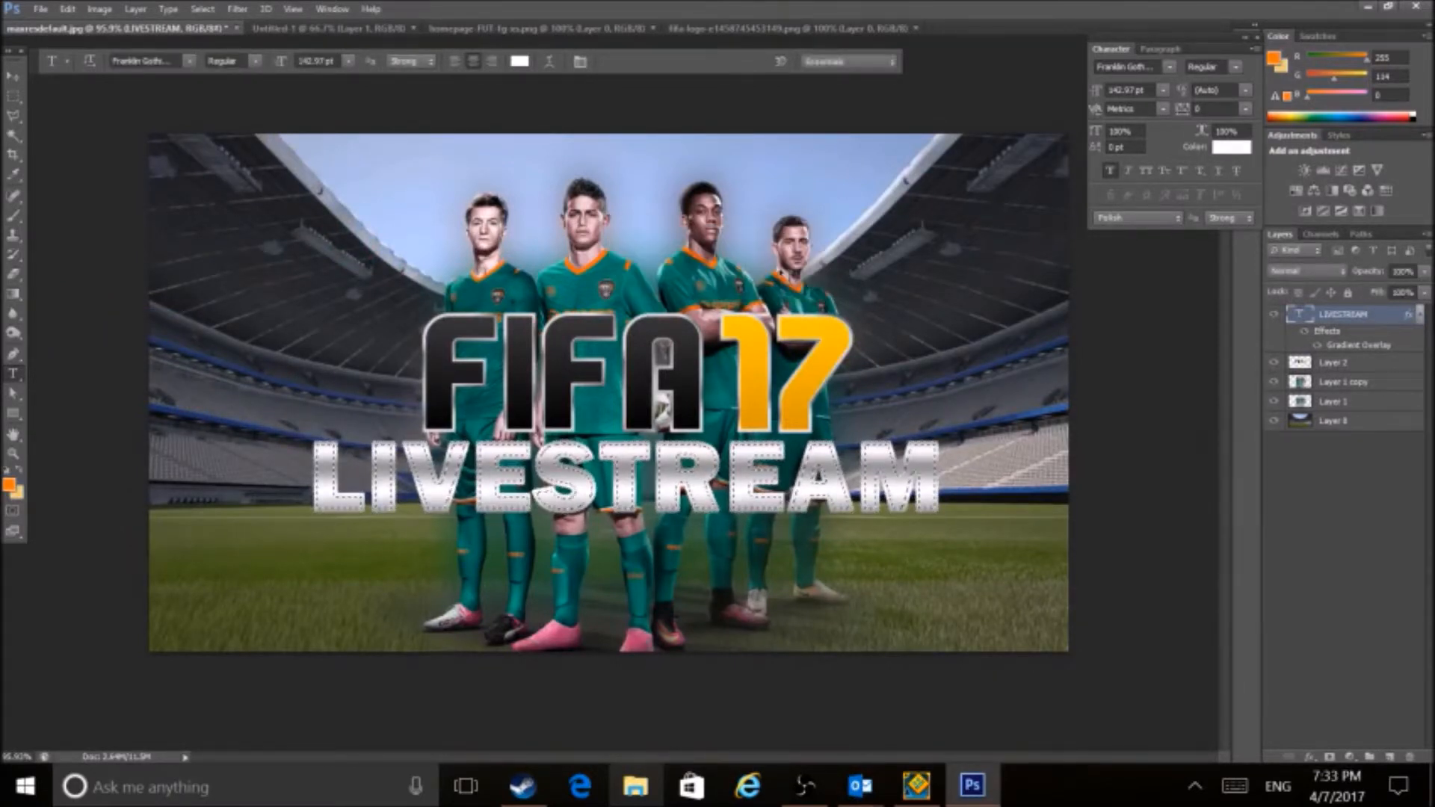
Create a new empty layer above the LIVESTREAM text, keeping the contracted selection.
click(1427, 234)
click(1340, 222)
click(847, 248)
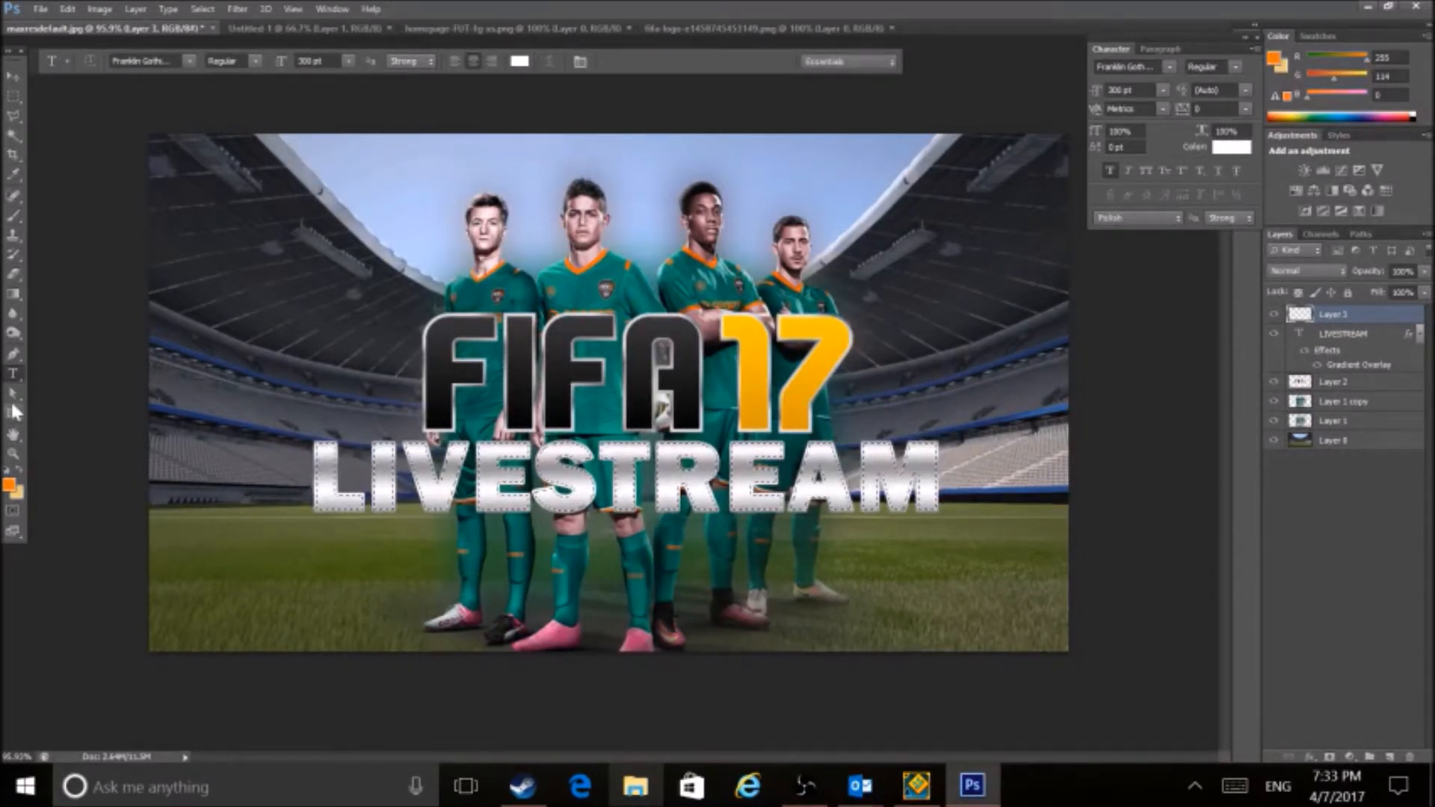
Sample the logo's dark grey (54, 54, 54) as background and near-black (5, 5, 5) as foreground colour, and choose the Brush tool.
click(14, 173)
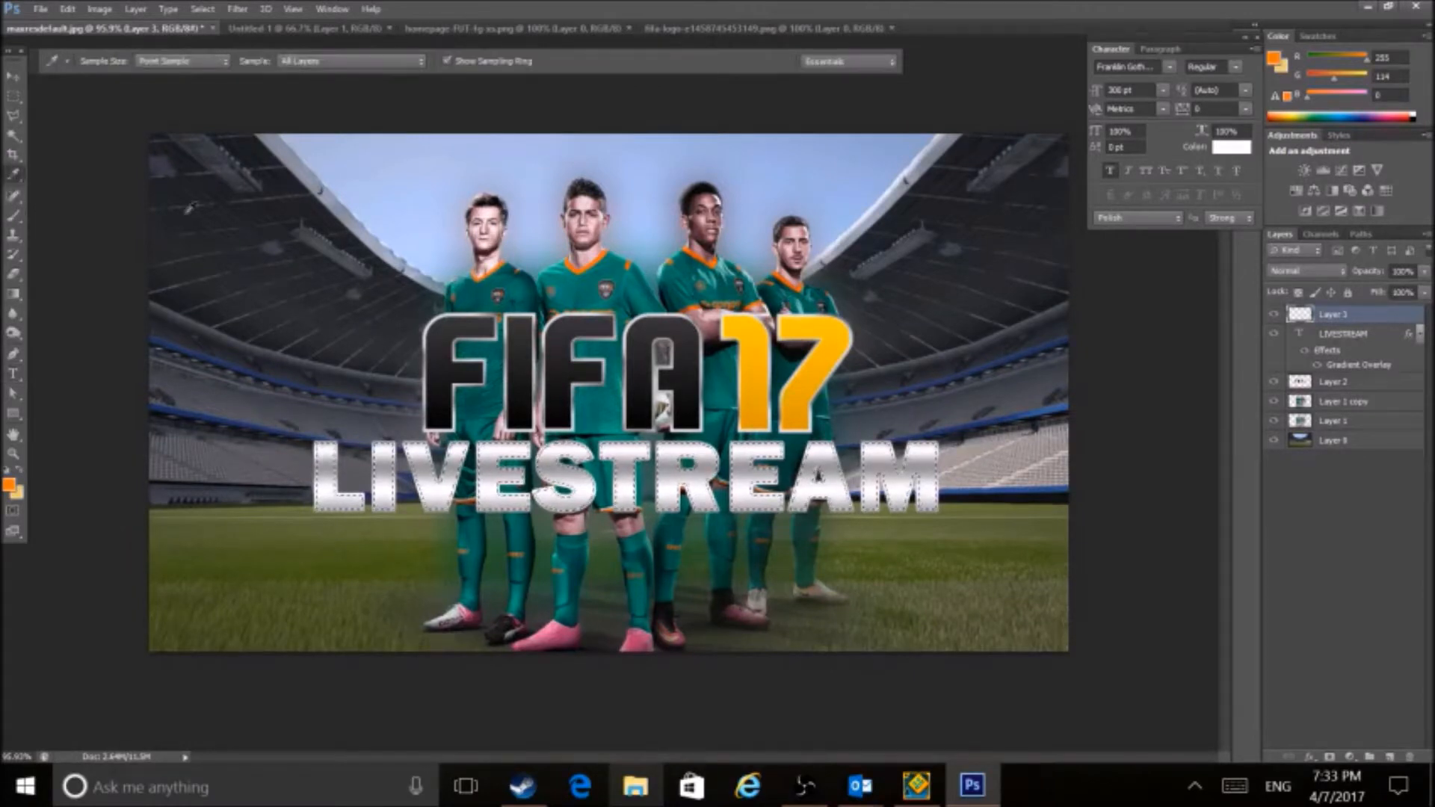
click(455, 309)
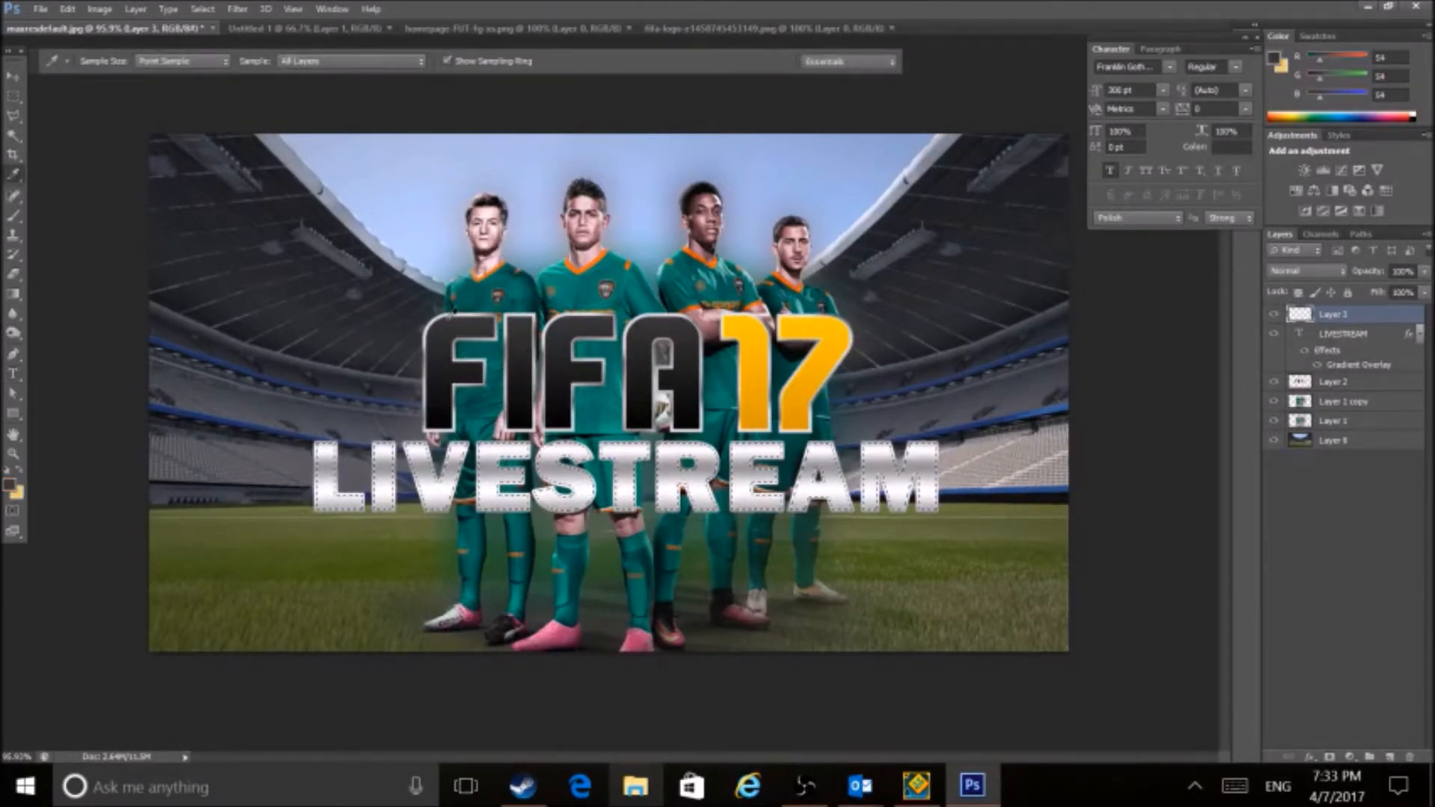
click(18, 473)
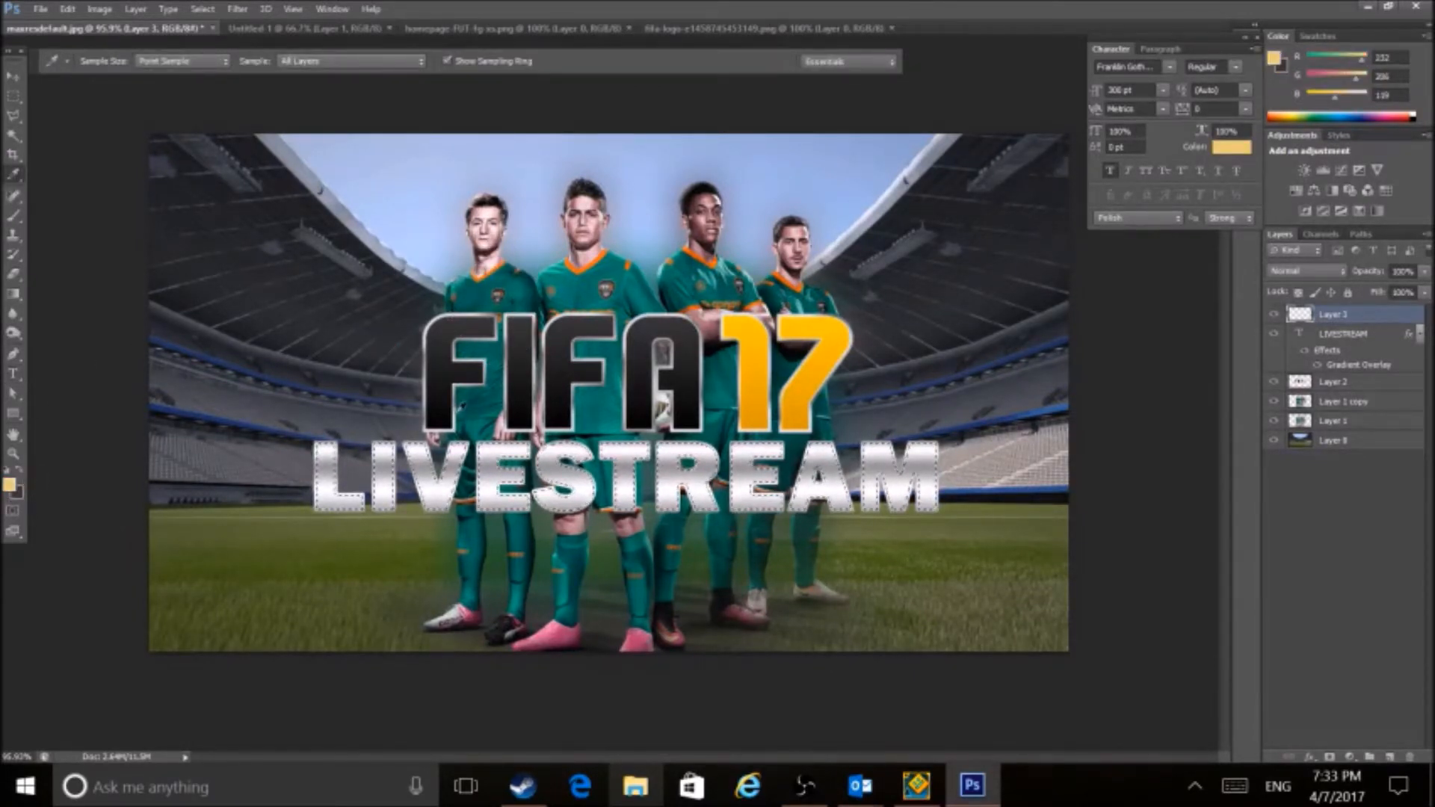
click(441, 412)
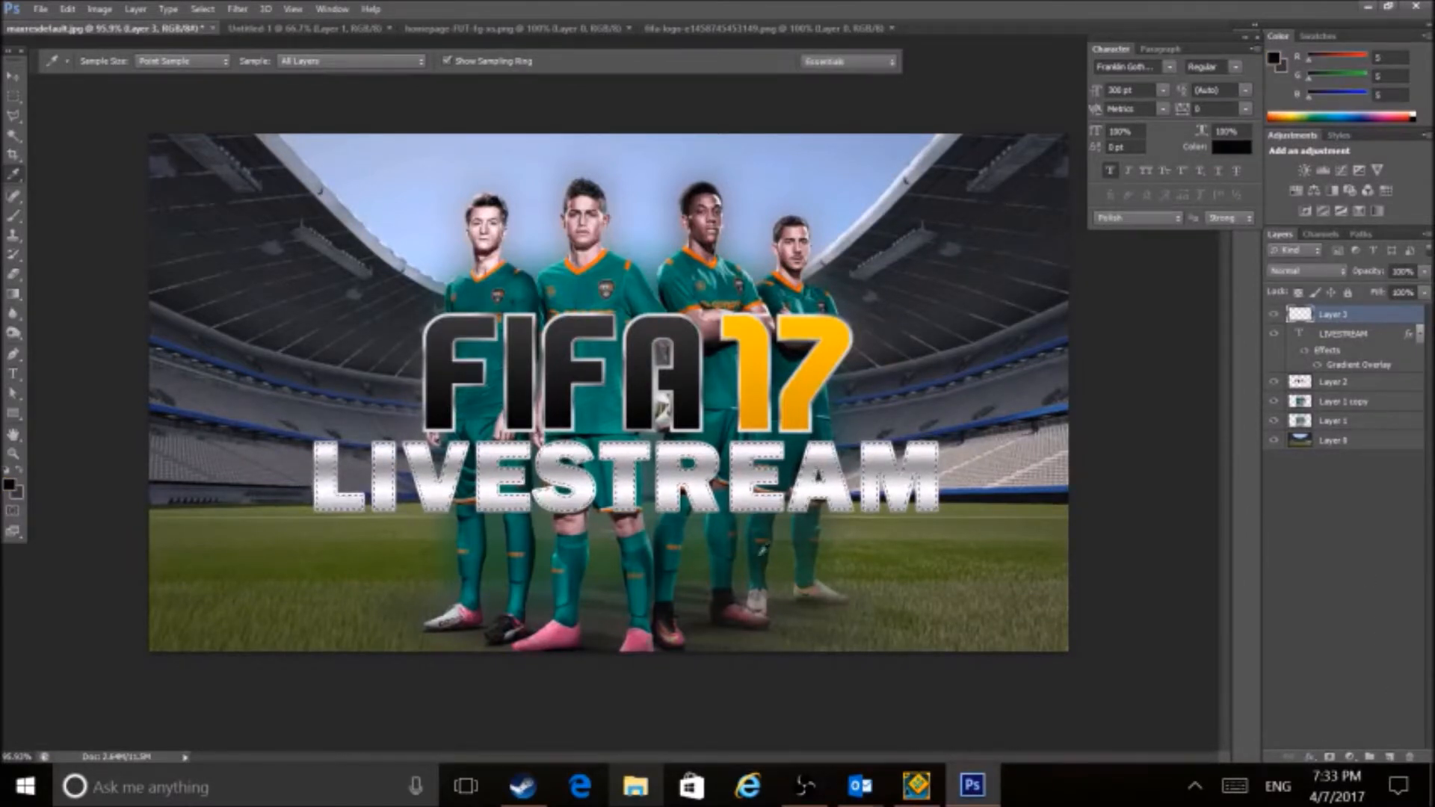
click(13, 209)
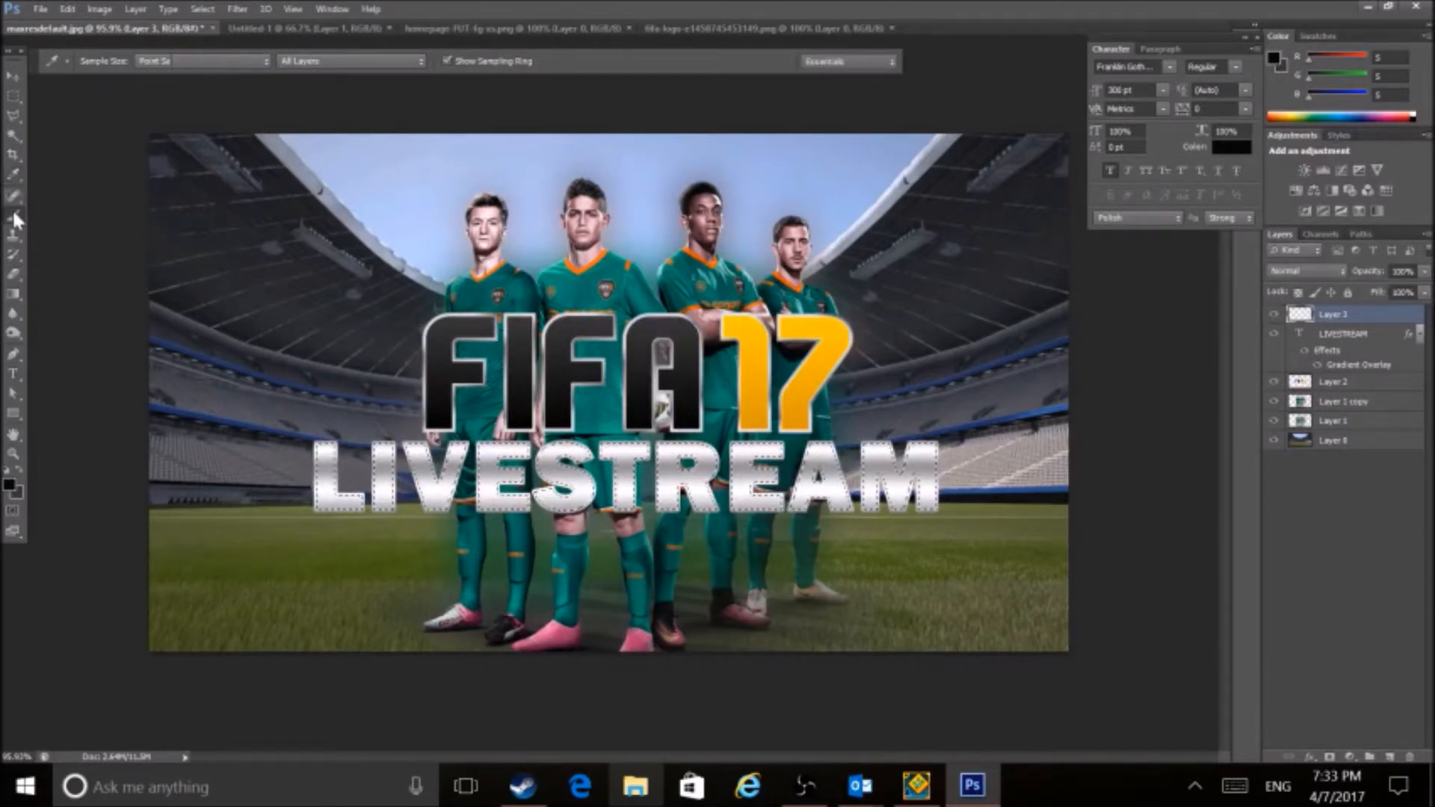
Give the layer above the LIVESTREAM text a Gradient Overlay using the Foreground to Background preset, then deselect the letters.
click(1310, 757)
click(1335, 671)
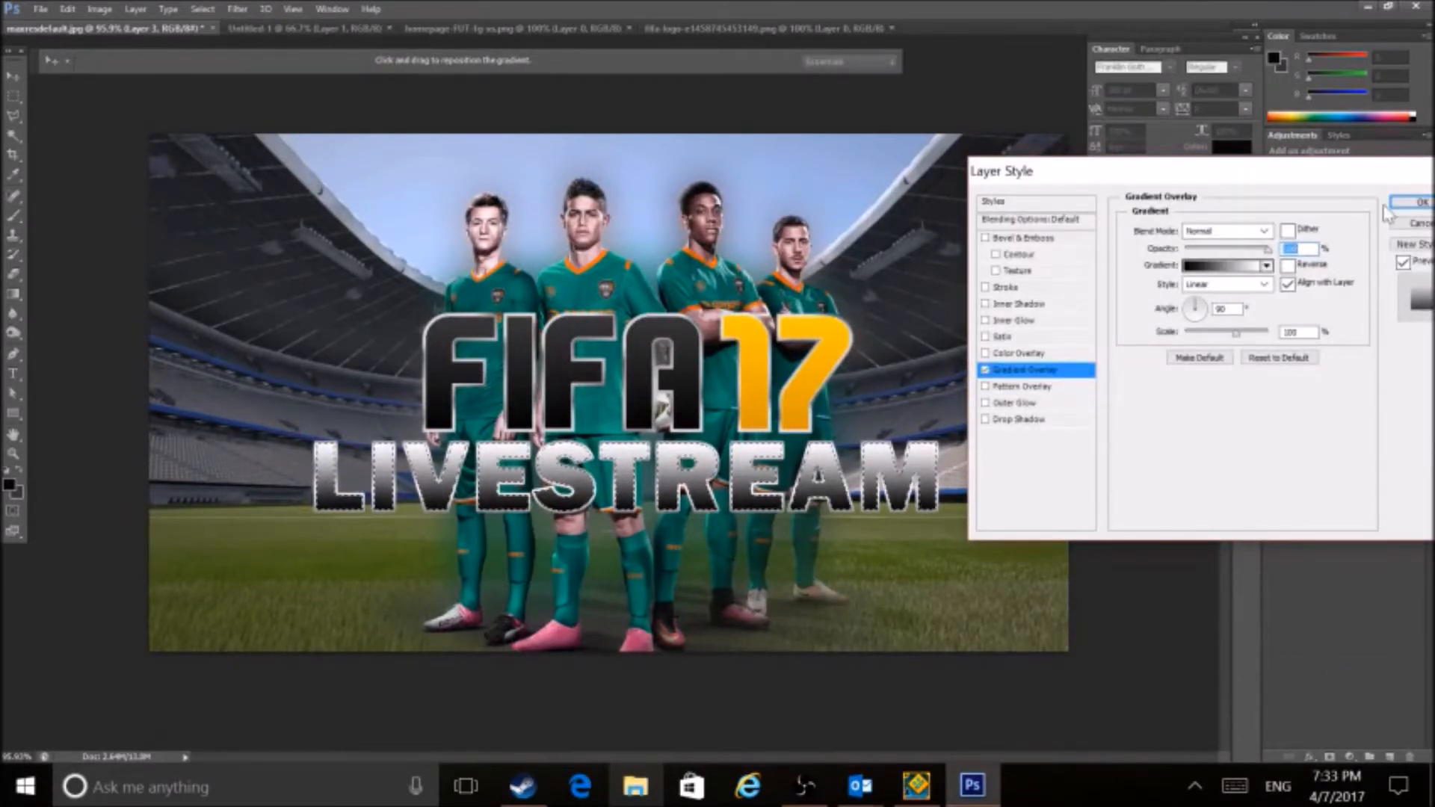
click(1267, 266)
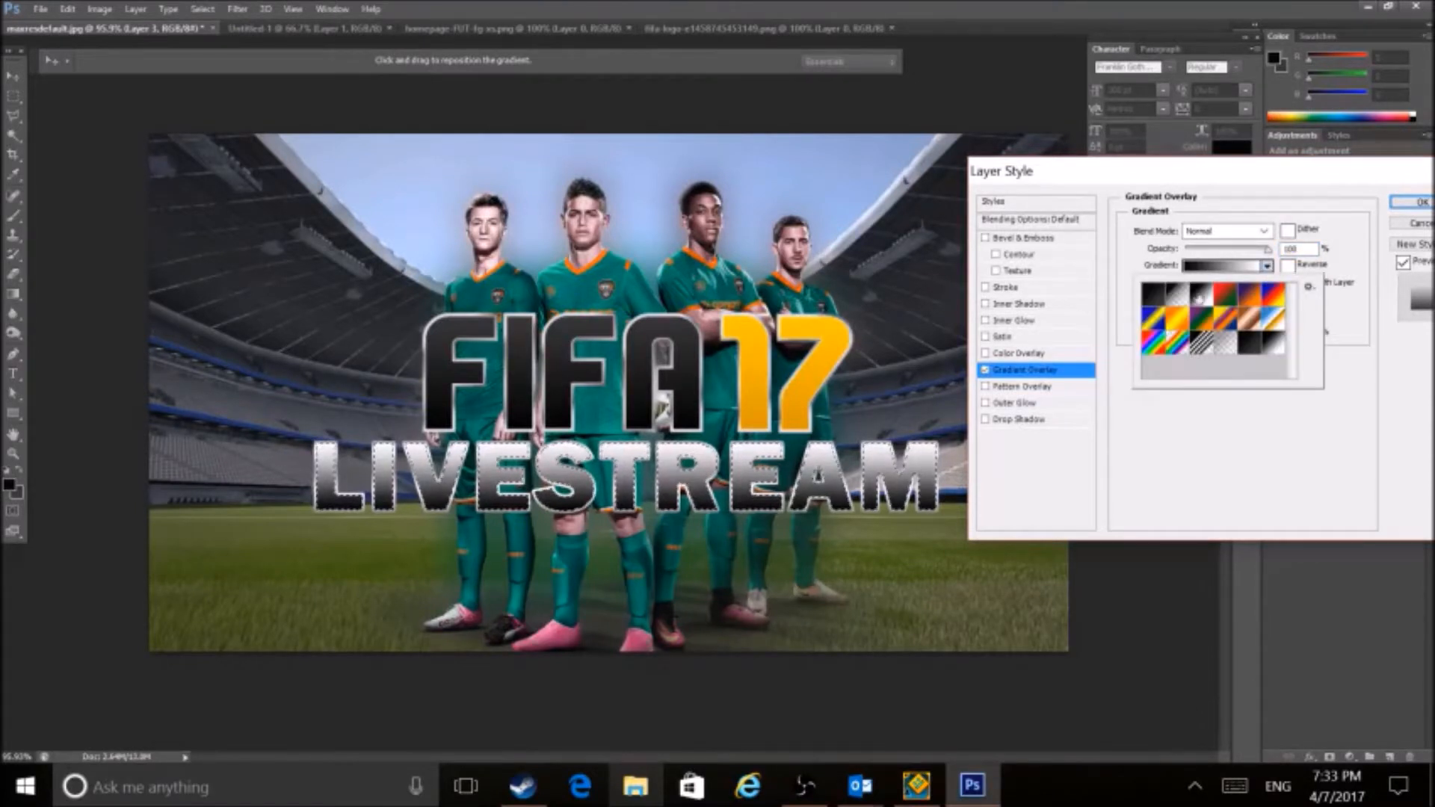
click(1177, 295)
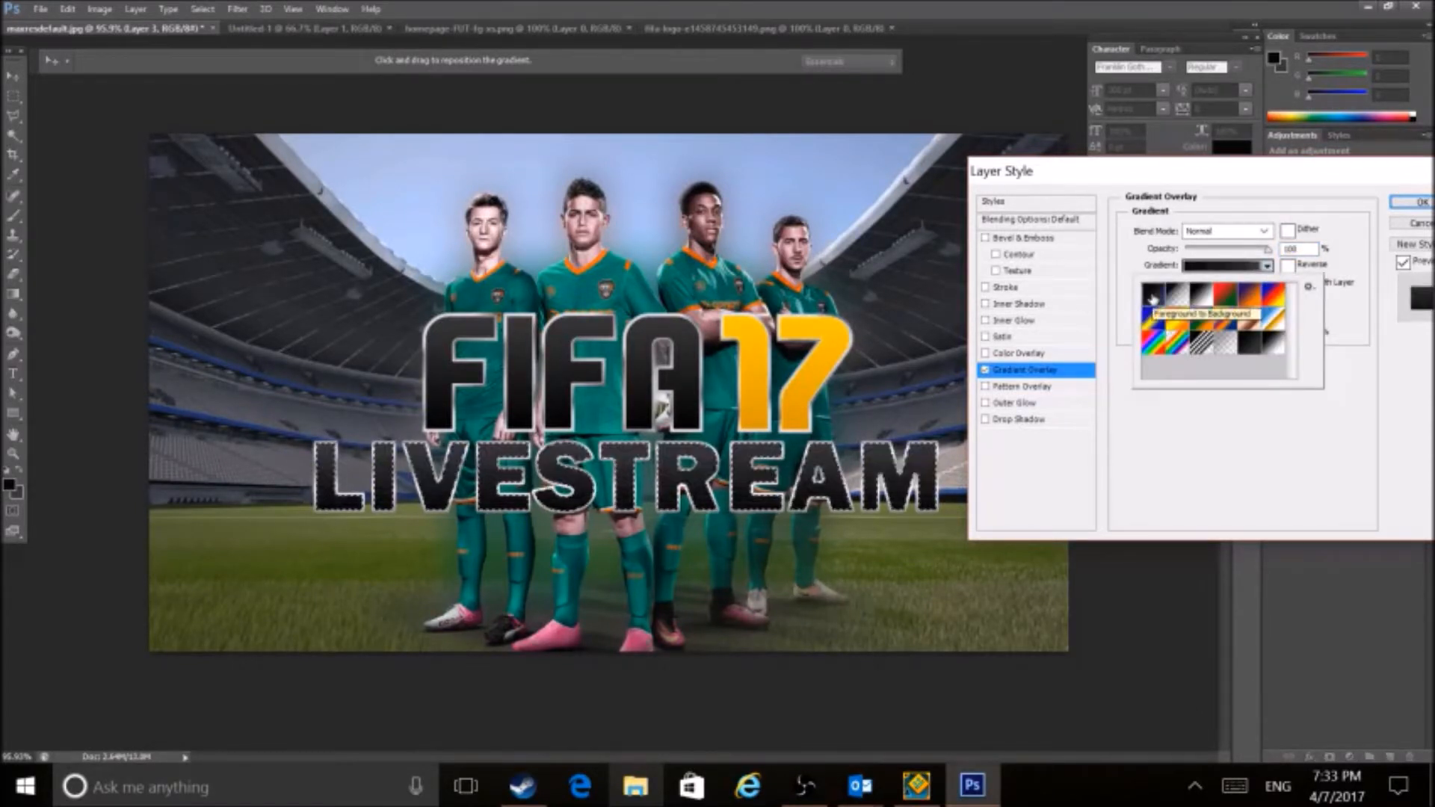
click(1202, 464)
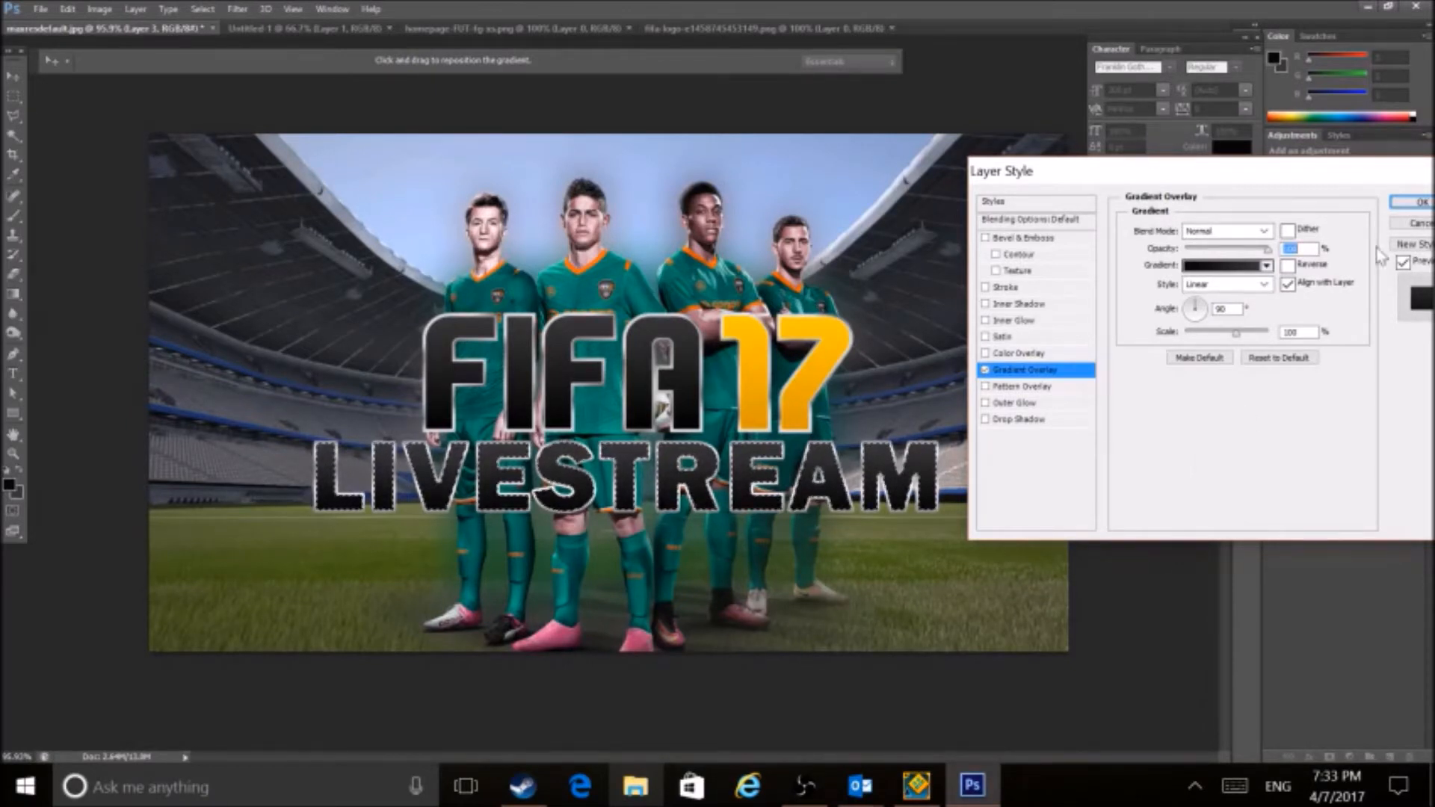
click(1408, 203)
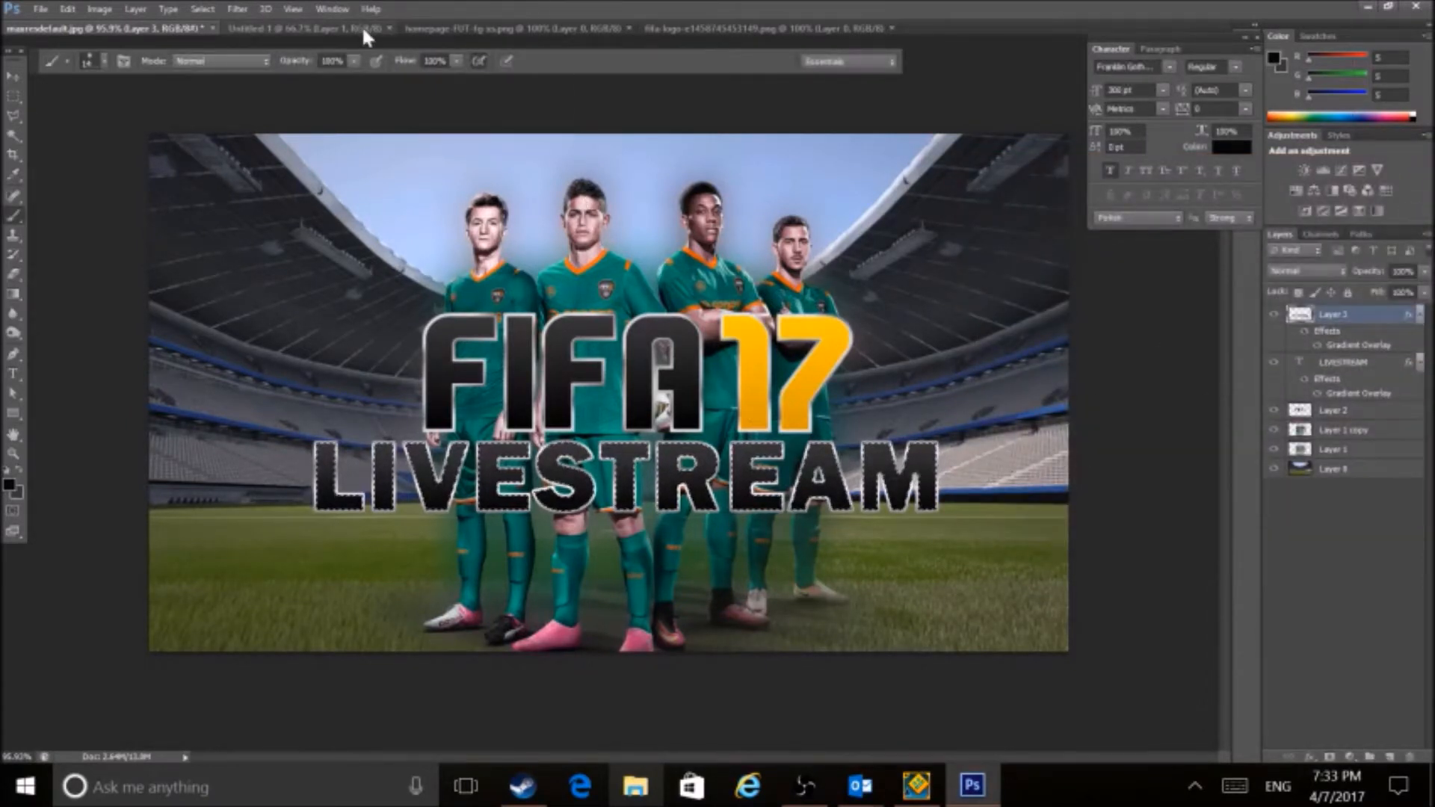
click(203, 9)
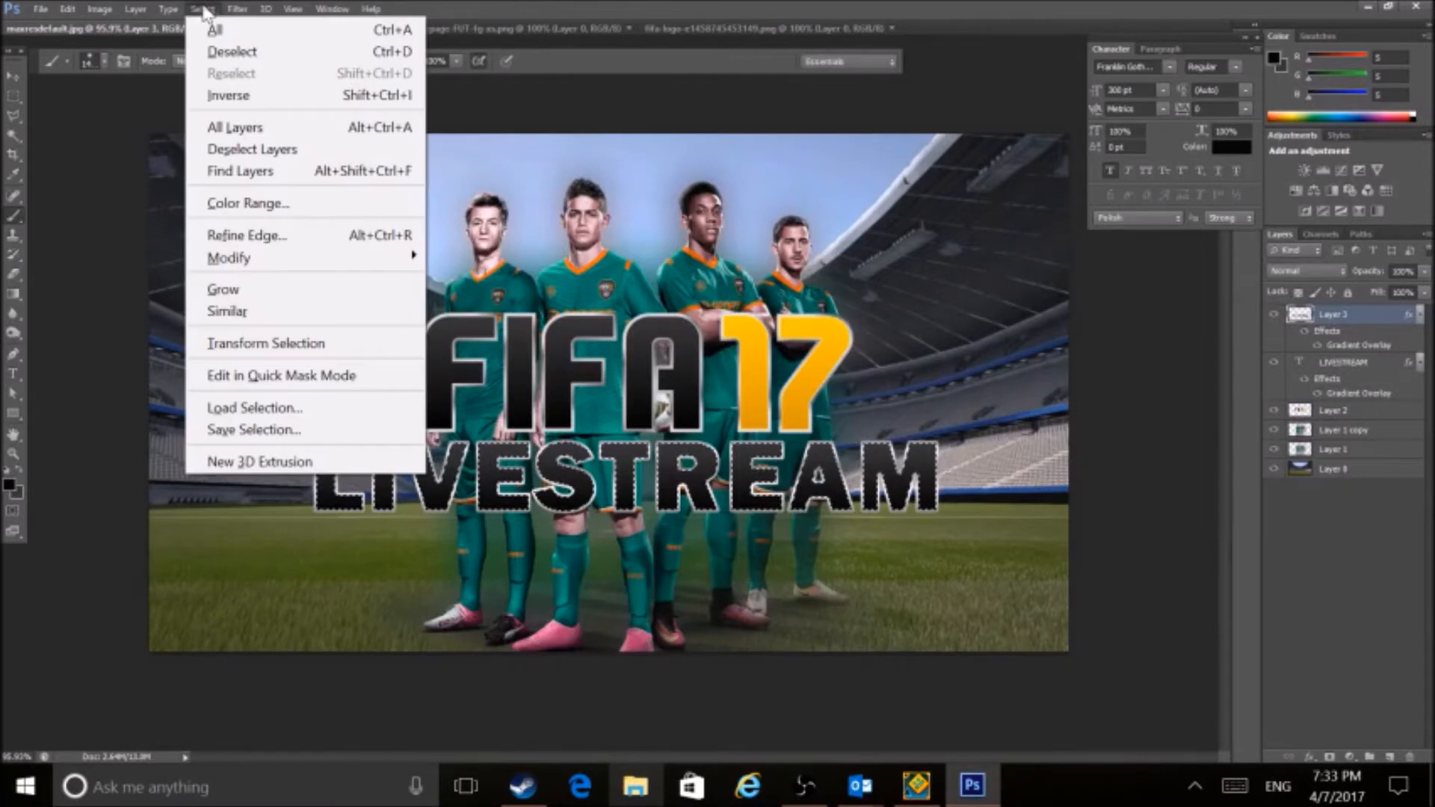
click(224, 51)
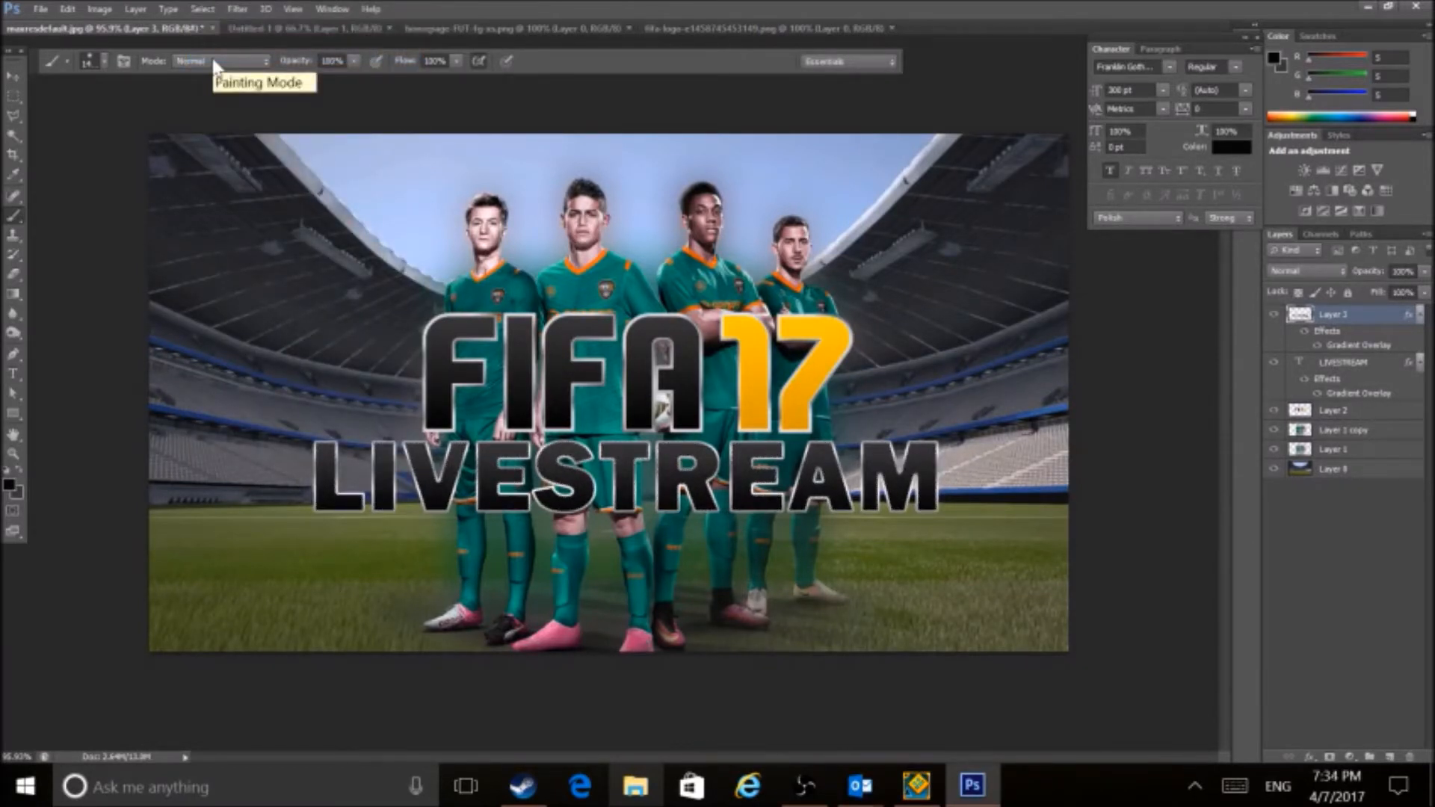
Add an Inner Bevel to the LIVESTREAM text layer with the Chisel Hard technique and a reduced shadow opacity.
click(1368, 362)
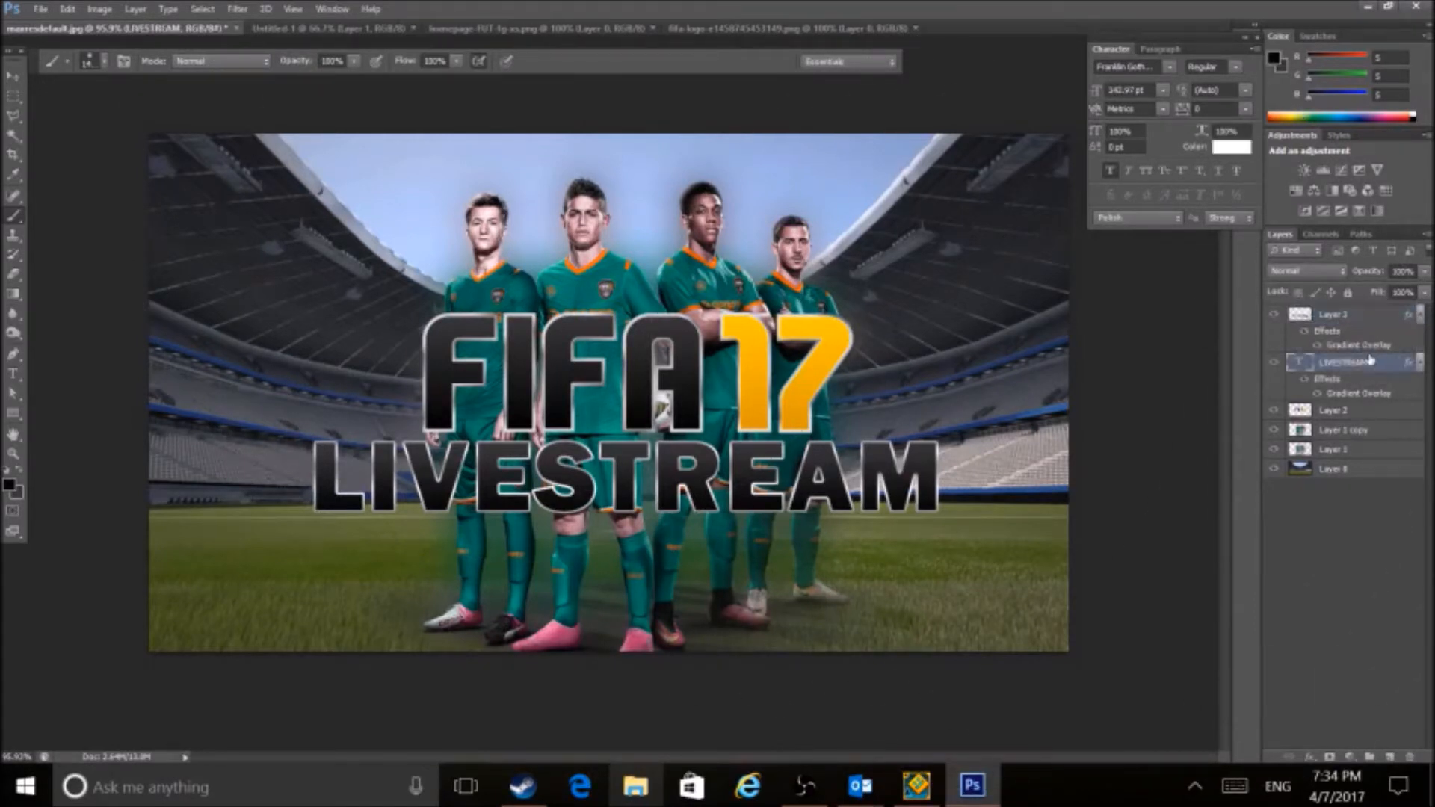
click(1307, 757)
click(1297, 553)
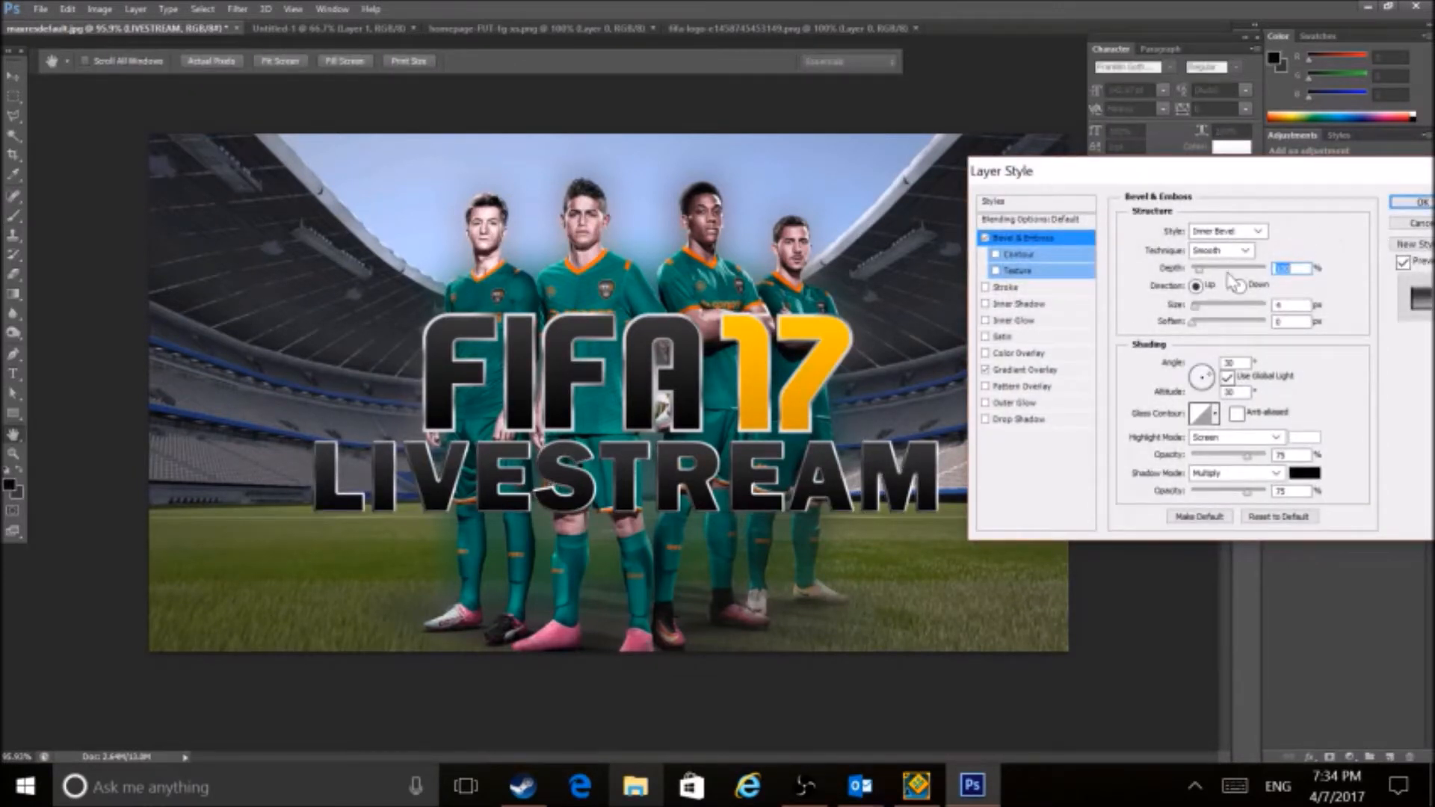
click(1245, 250)
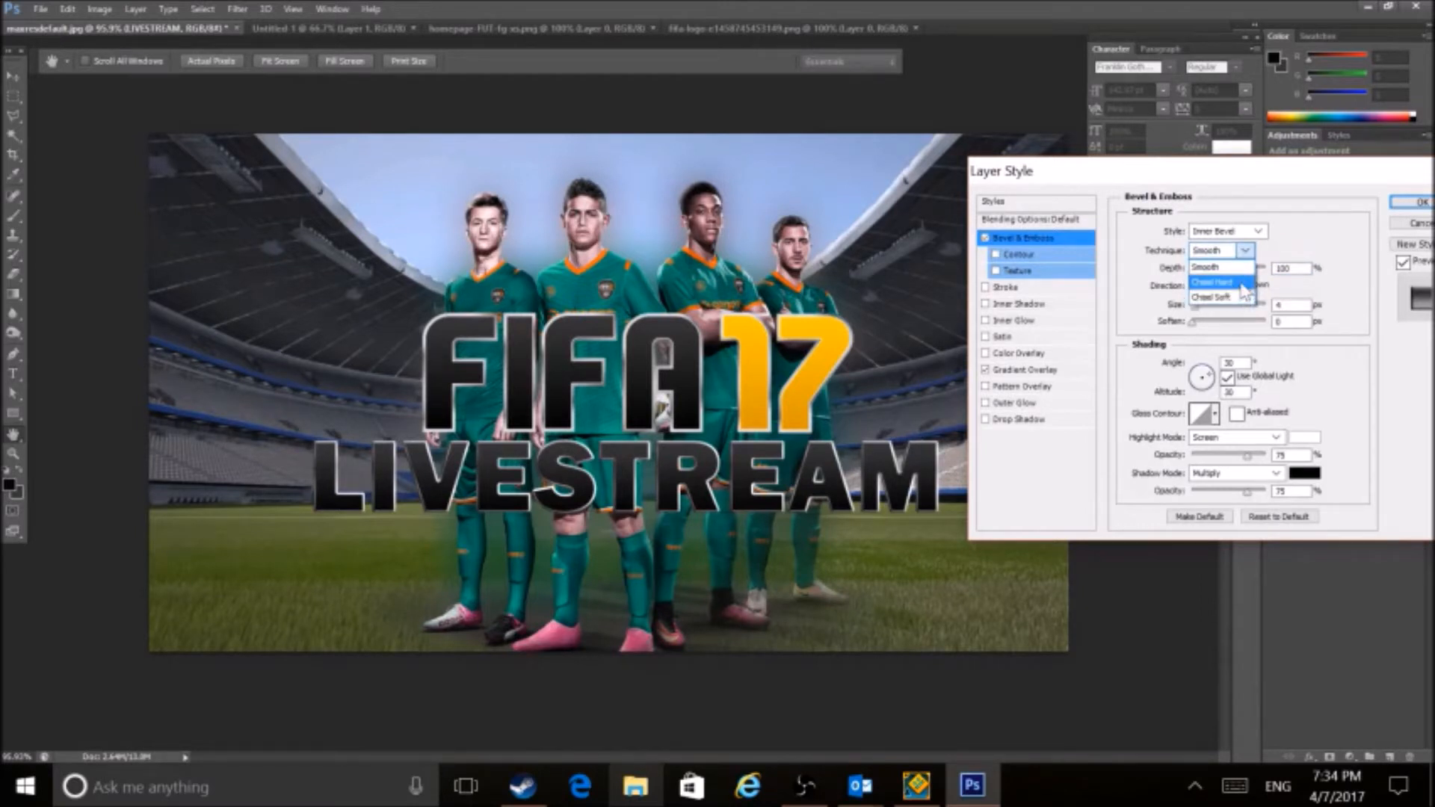
click(1239, 284)
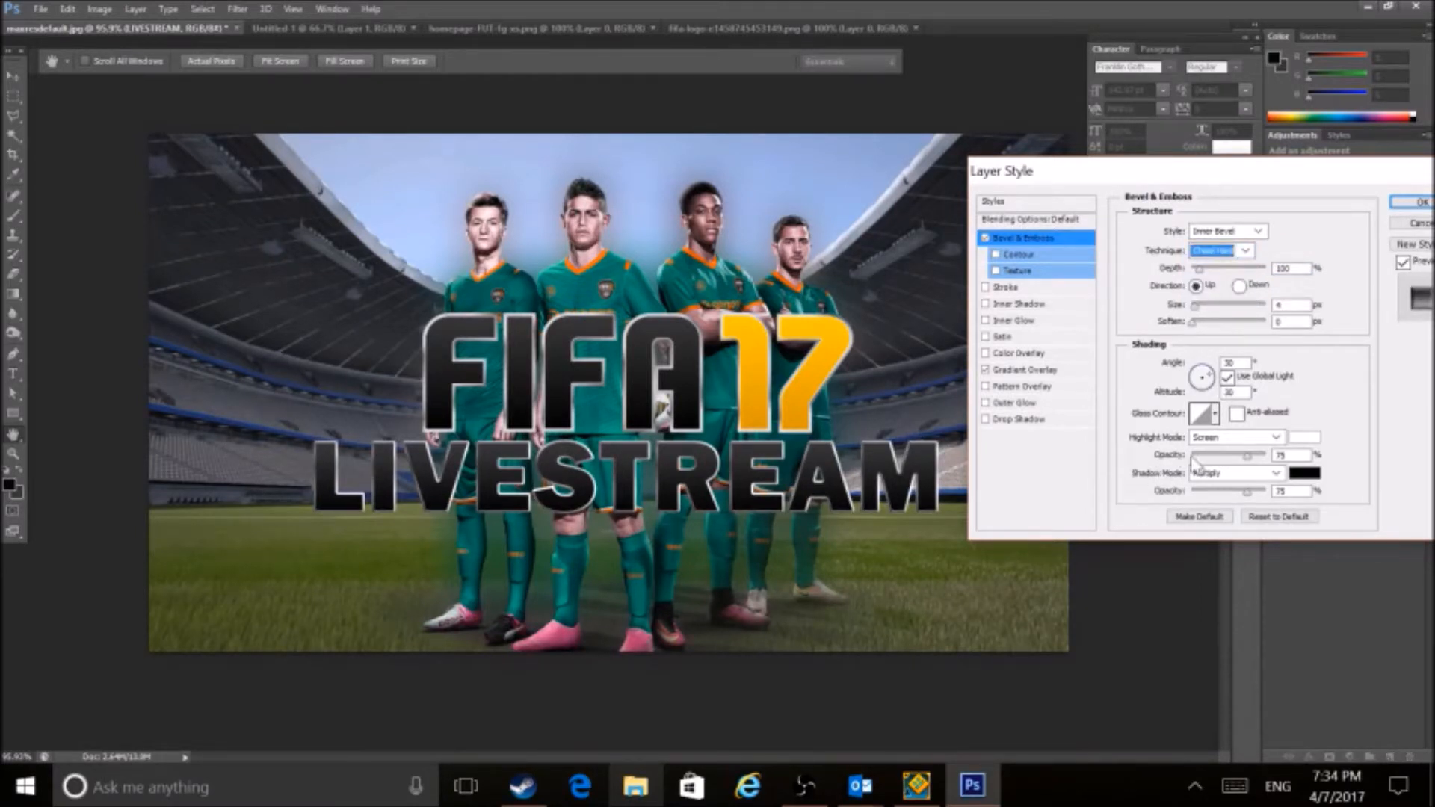
drag(1247, 494, 1244, 495)
click(1212, 491)
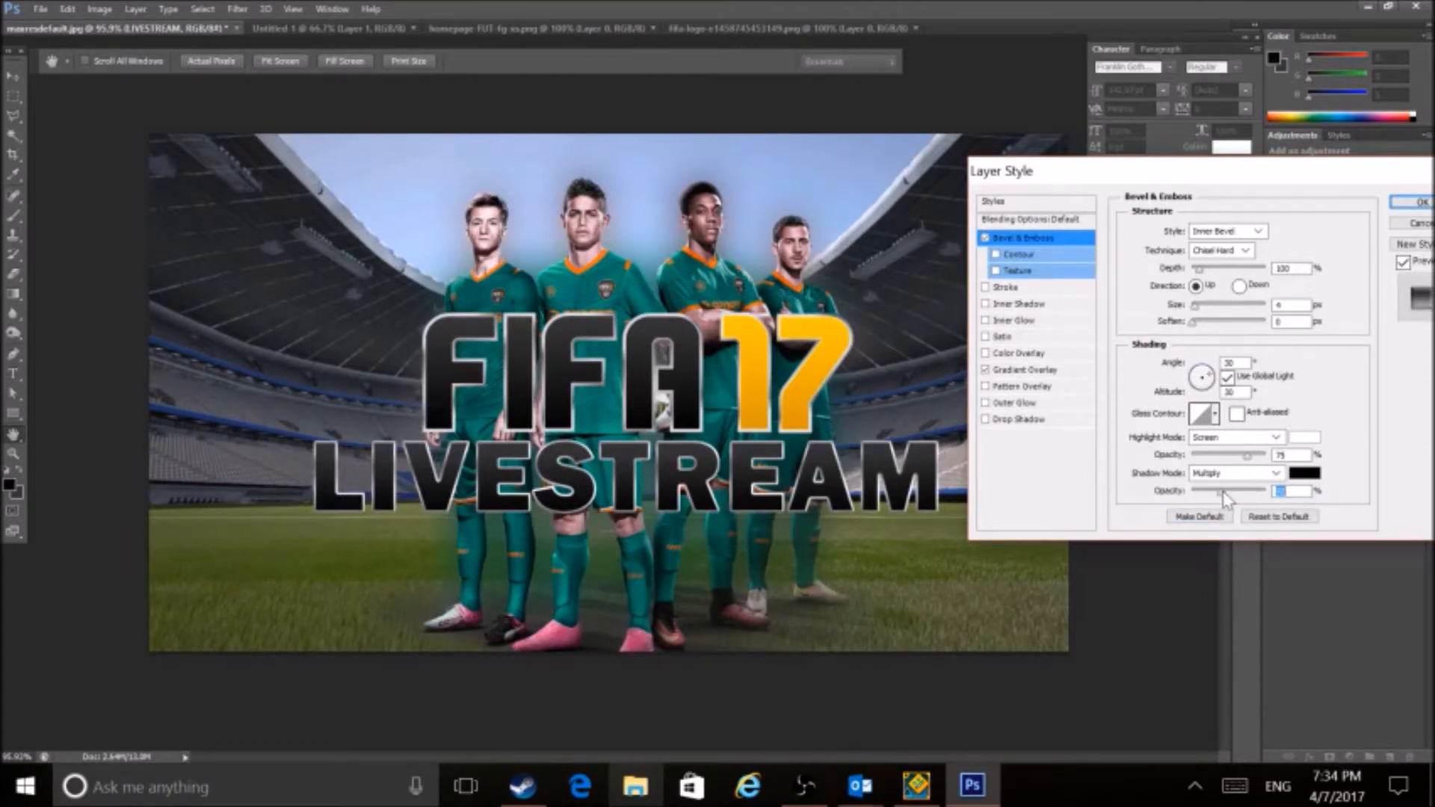
click(1224, 491)
key(Return)
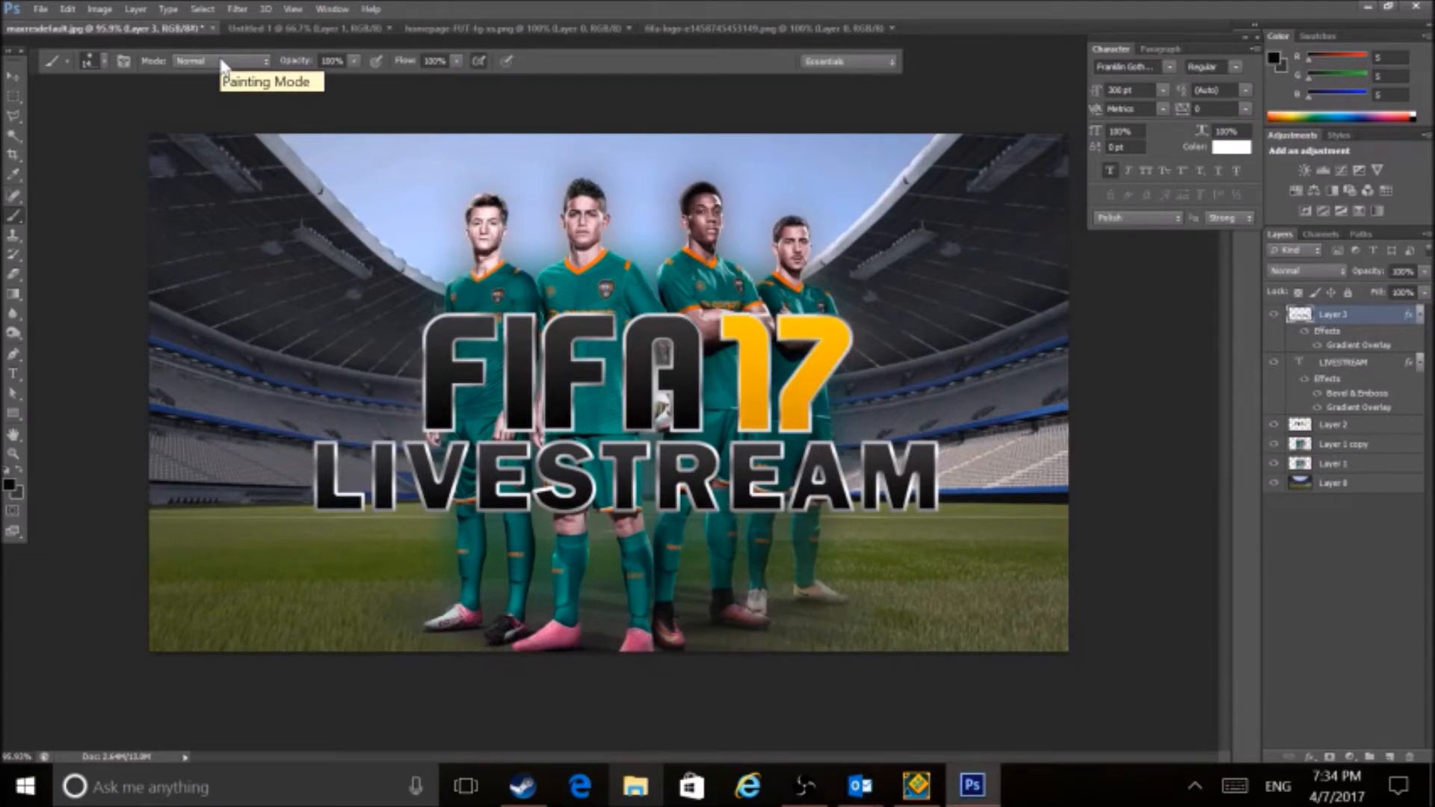
Create a new empty layer at the top of the stack and set the foreground colour to bright red (fe1212).
click(1428, 234)
click(1241, 221)
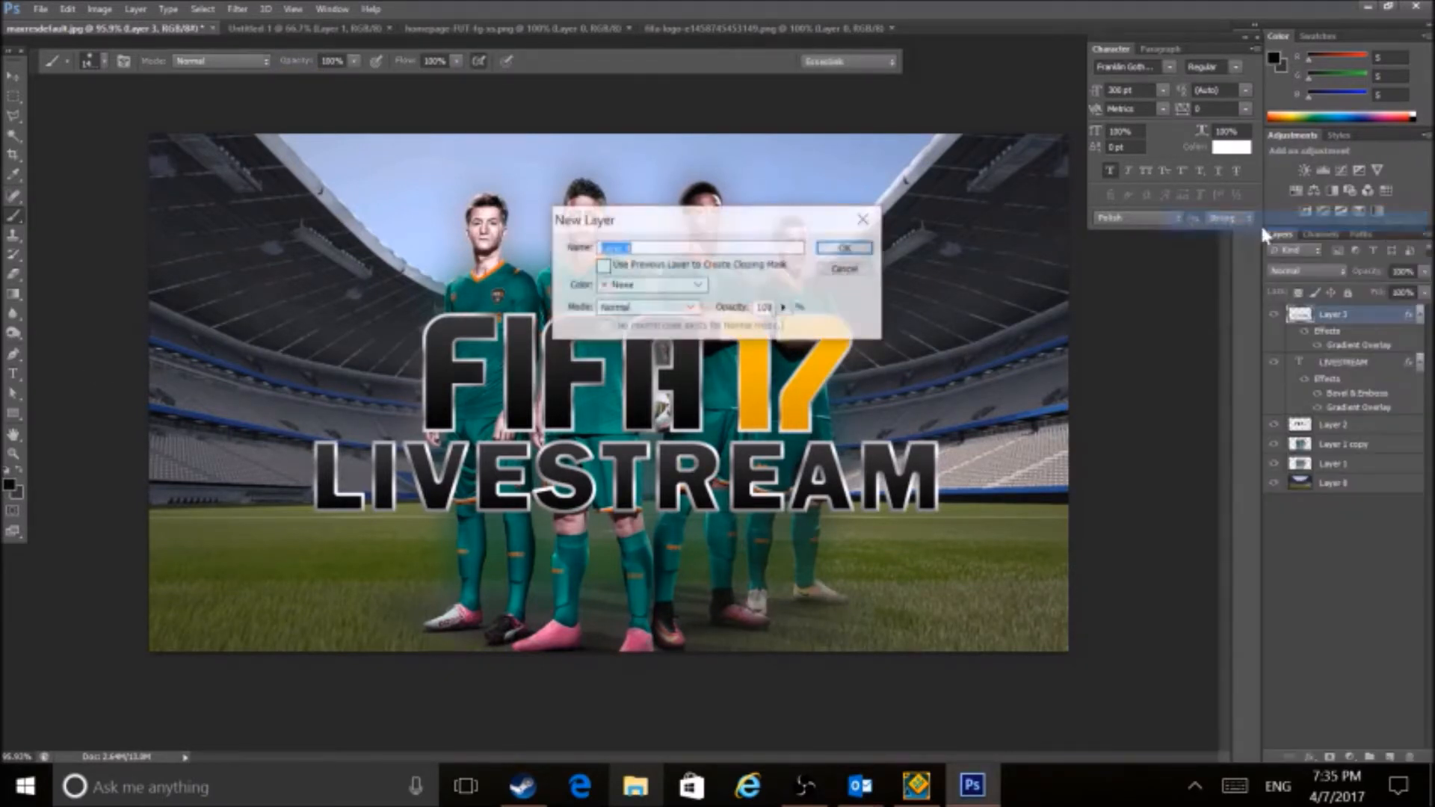
click(831, 250)
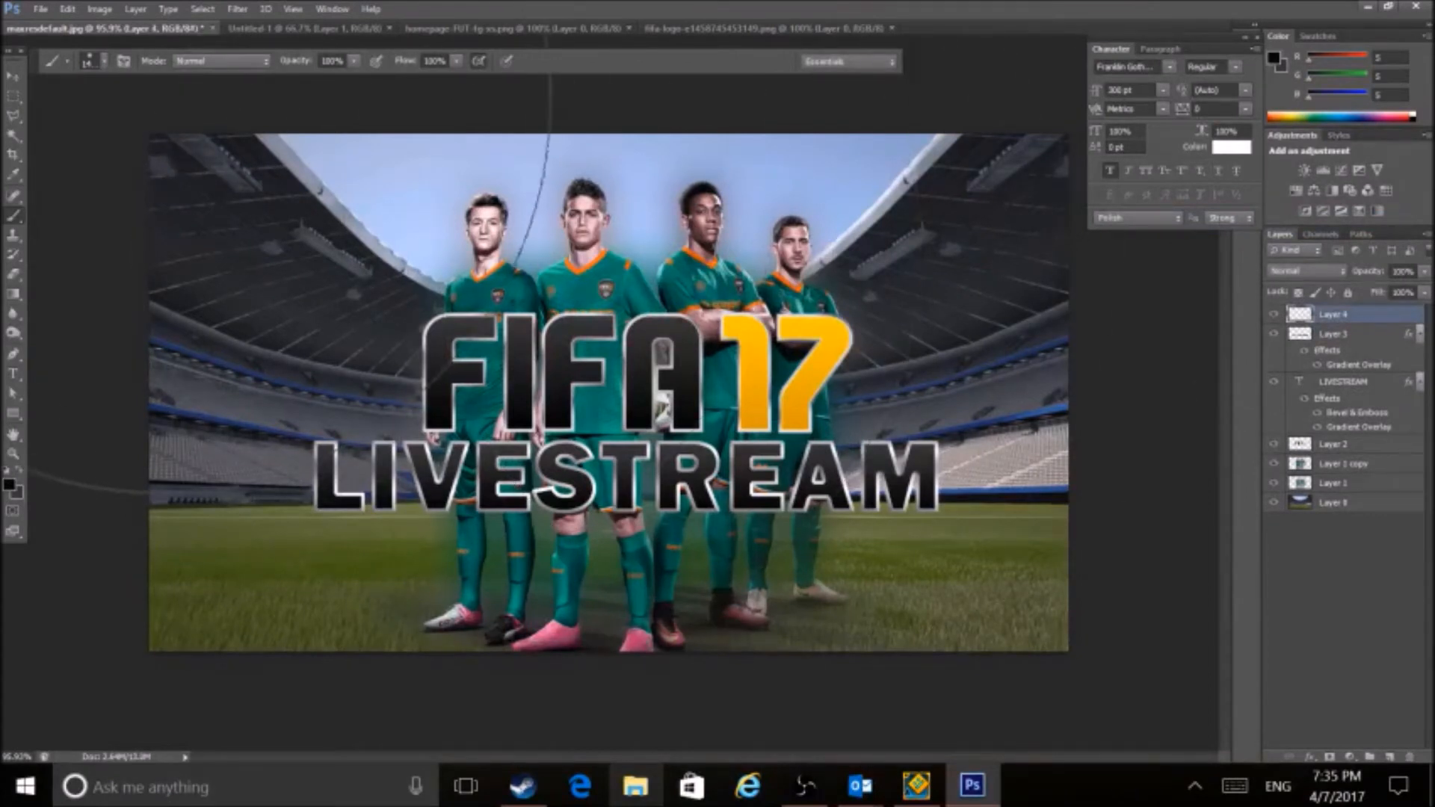
click(10, 486)
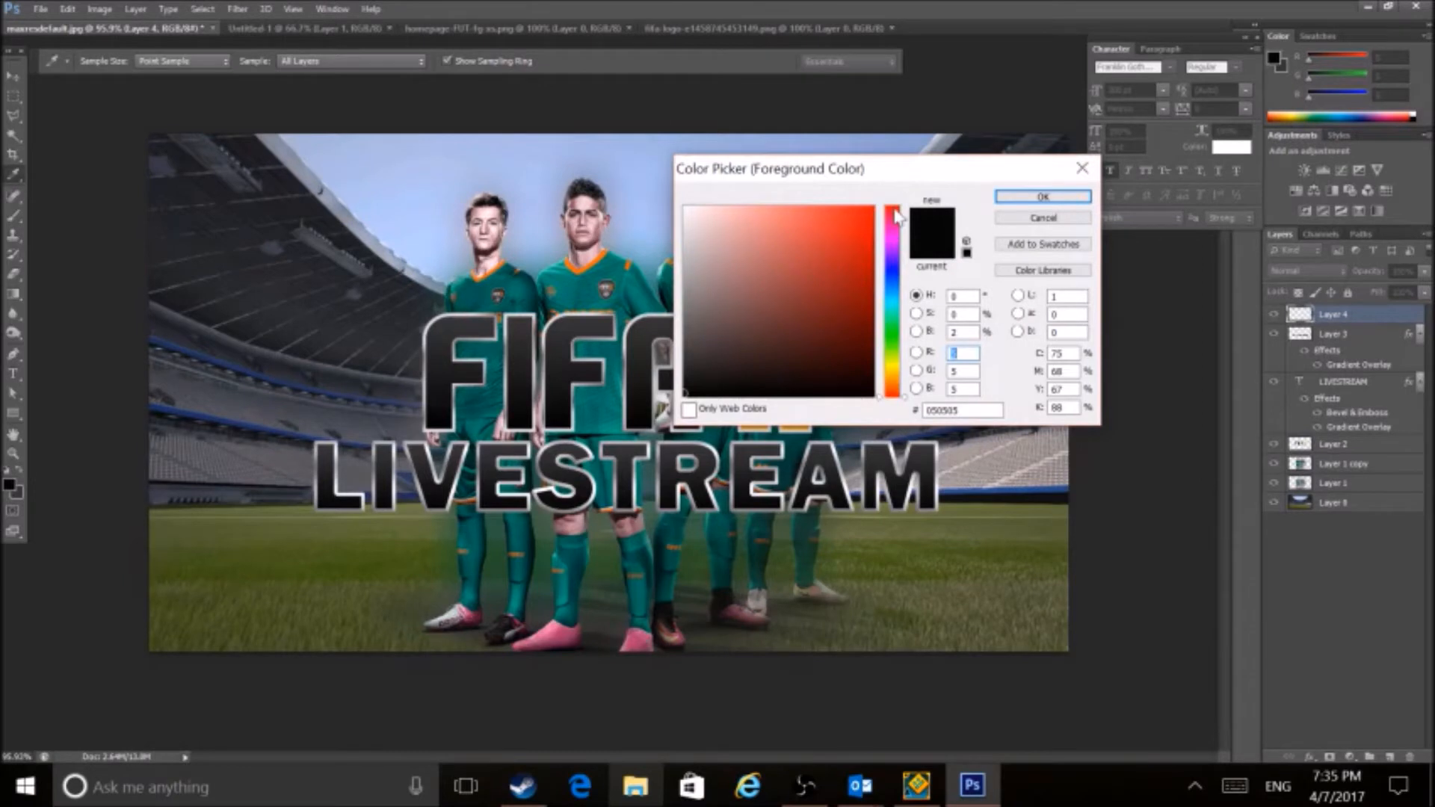
click(861, 207)
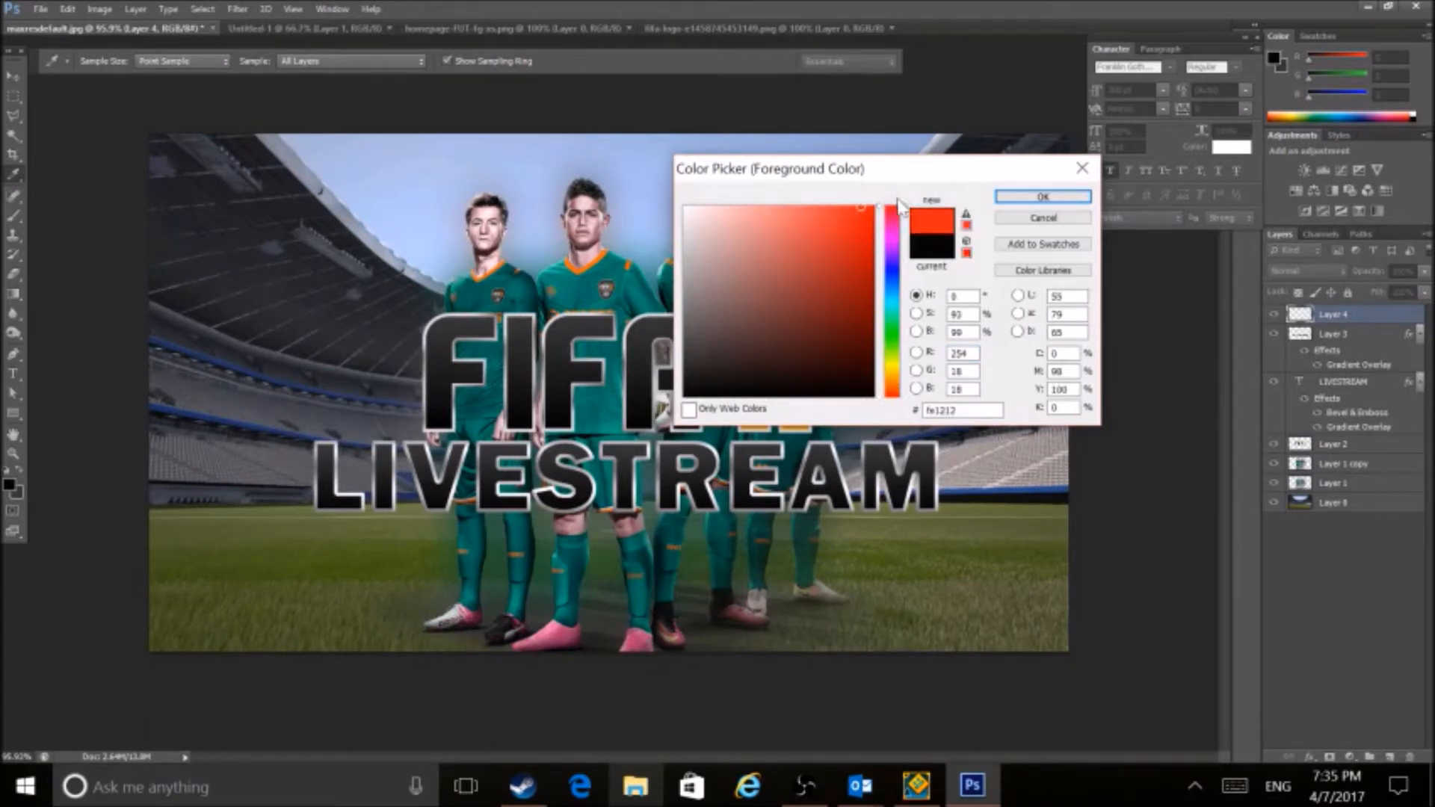
click(1043, 197)
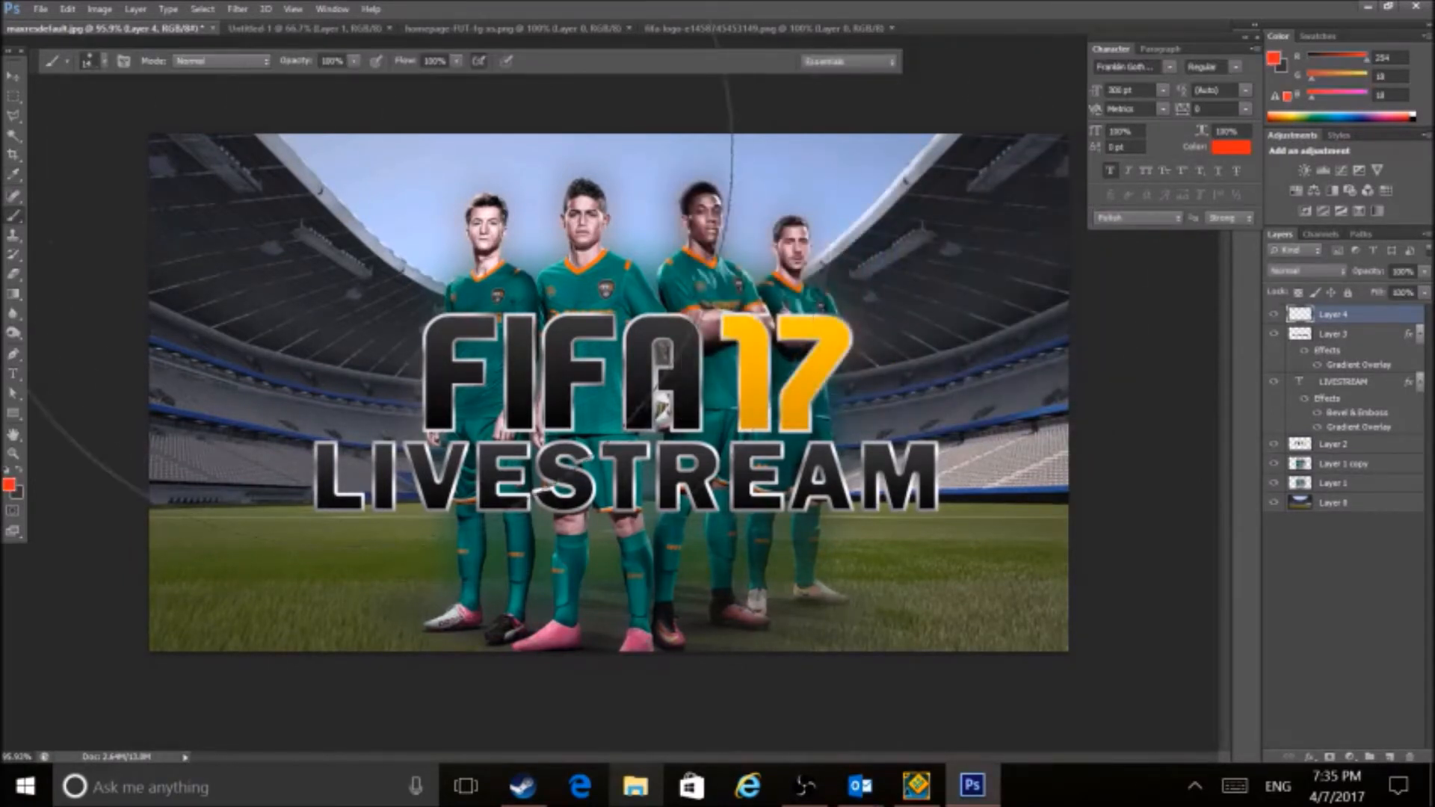
Resize the soft brush to a very large size and paint red over the upper-left part of the image.
key(bracketleft)
key(bracketleft)
key(bracketleft)
key(bracketleft)
key(bracketleft)
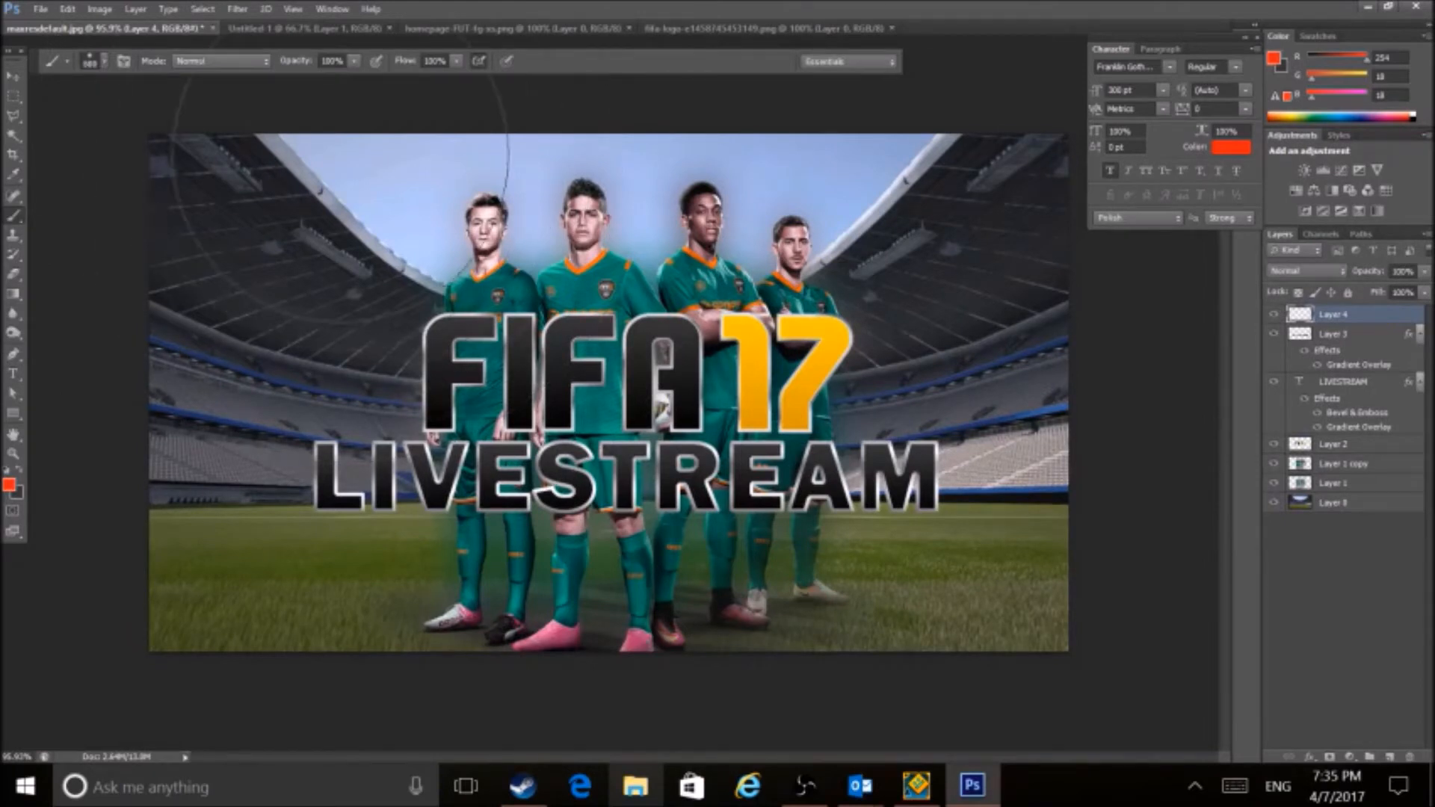
key(bracketright)
key(bracketright)
key(bracketright)
key(bracketright)
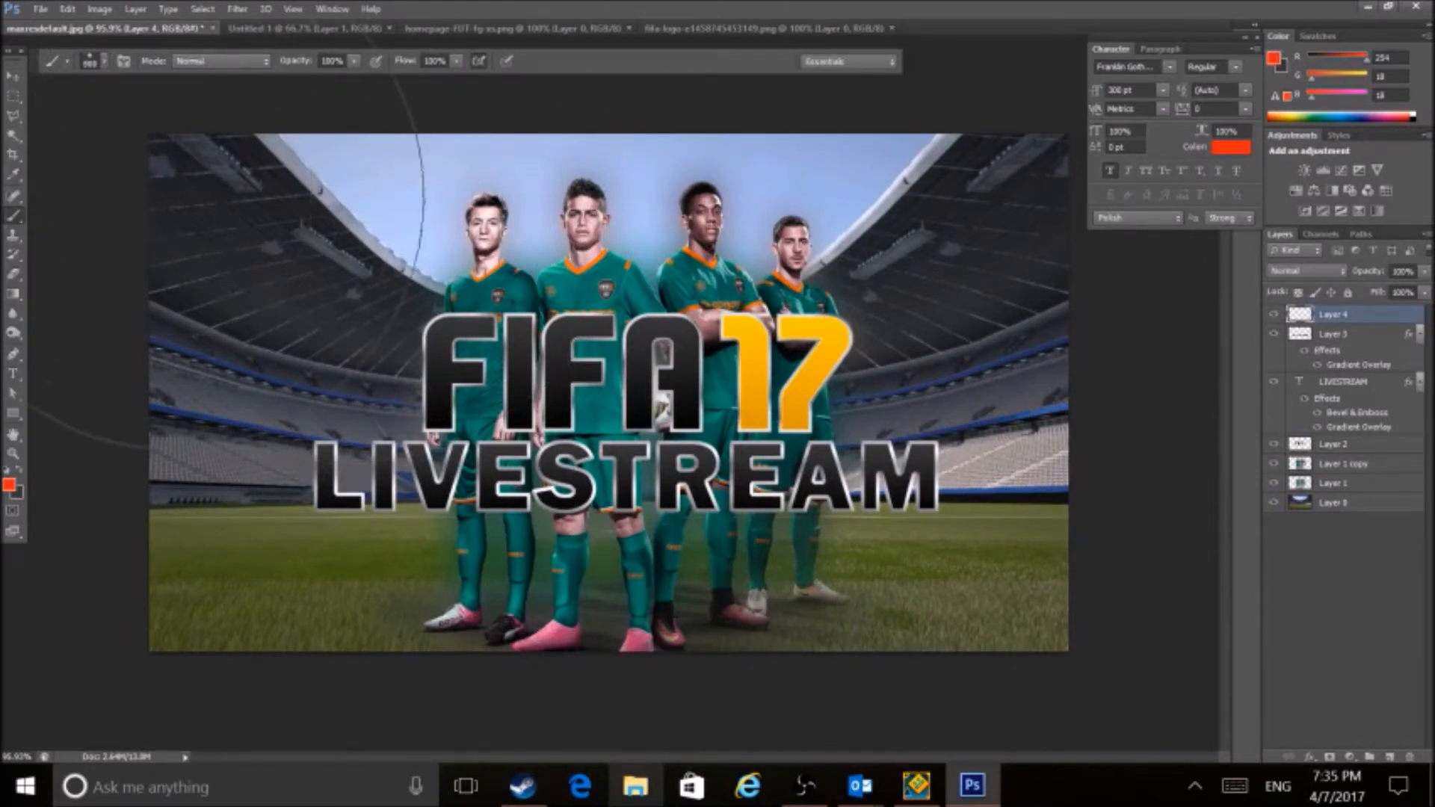
click(171, 196)
mouse_move(160, 187)
mouse_down()
mouse_move(304, 193)
mouse_move(323, 107)
mouse_up()
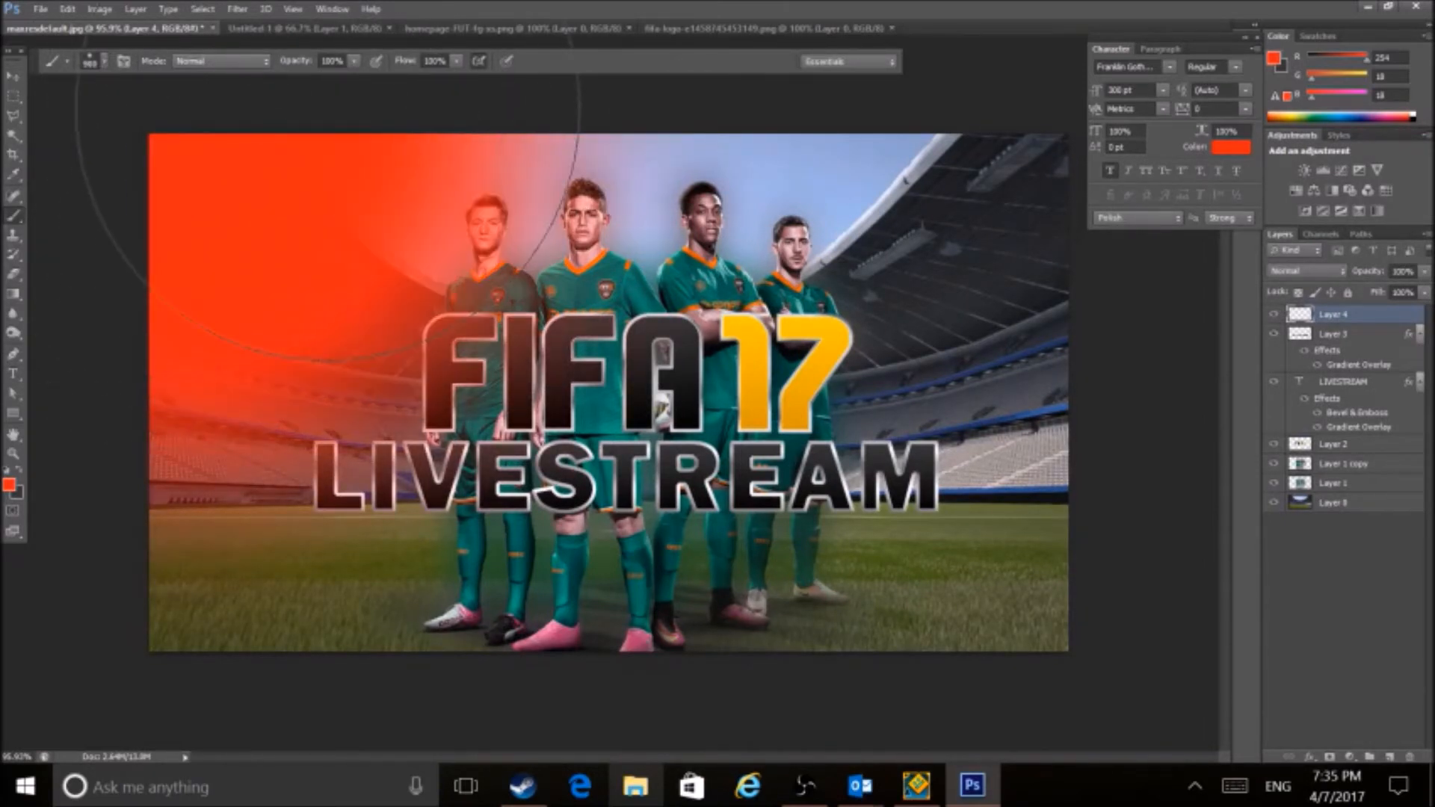
Paint the rest of the layer with large soft areas of pink, violet, blue, green and yellow to form a rainbow.
click(9, 485)
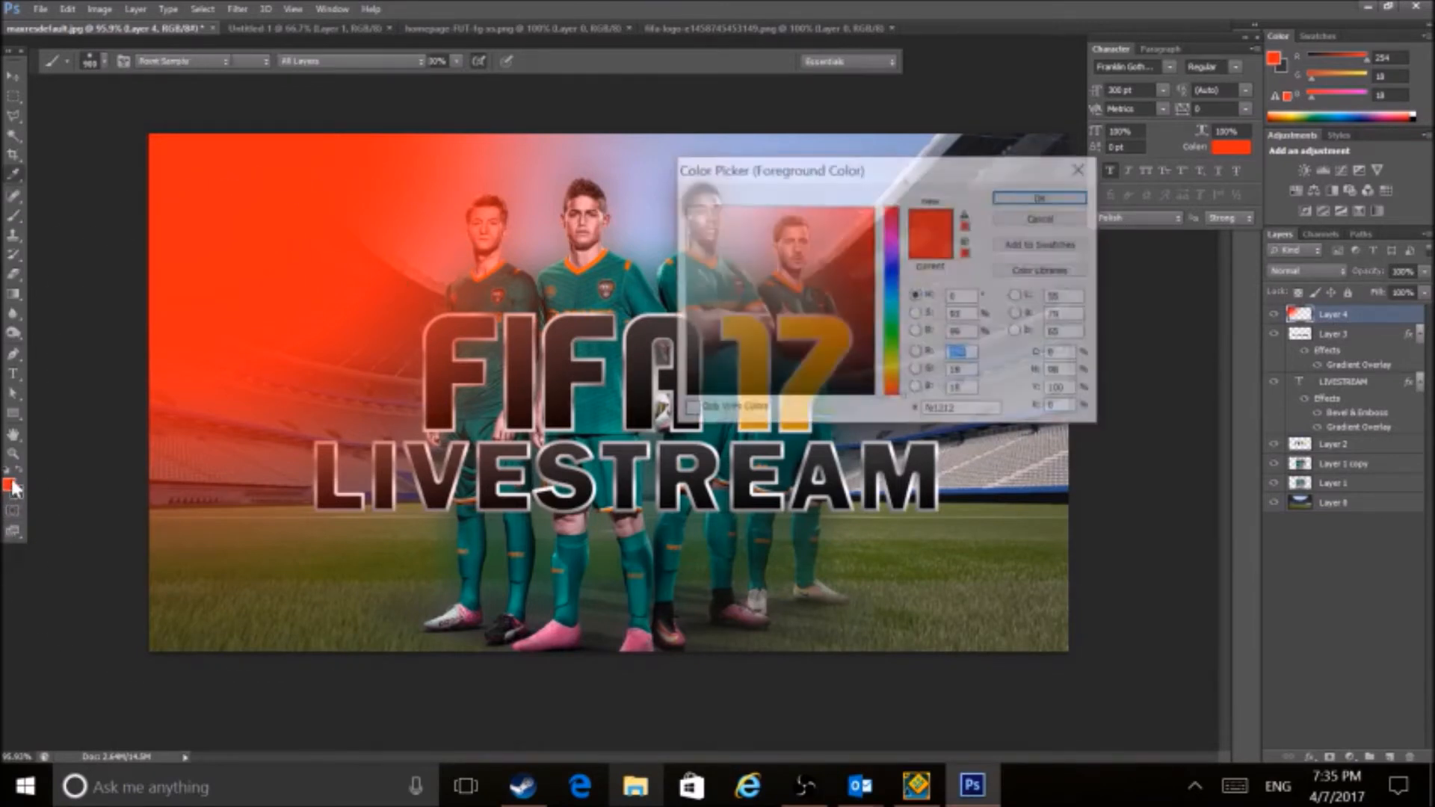
click(894, 224)
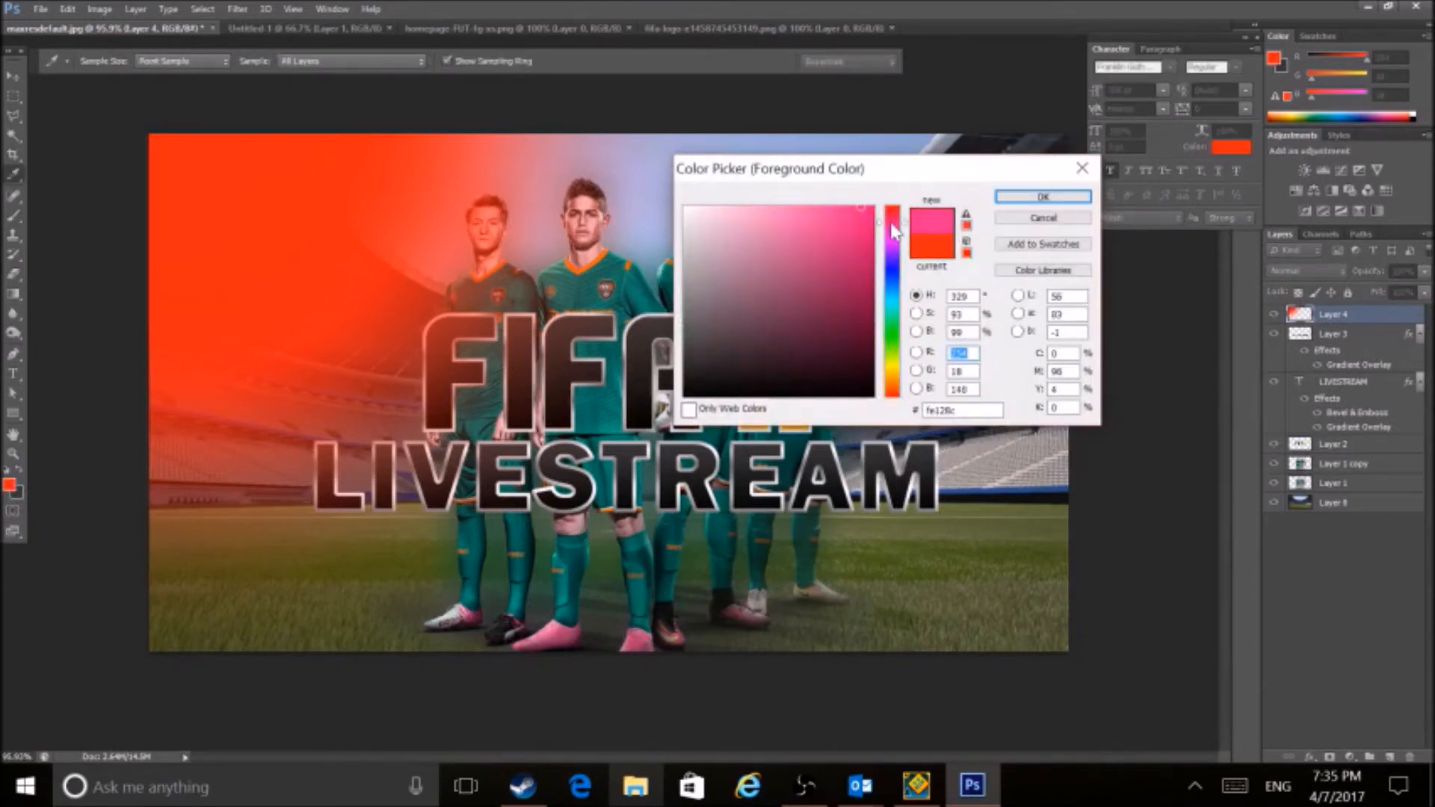
click(1044, 196)
drag(572, 68, 516, 75)
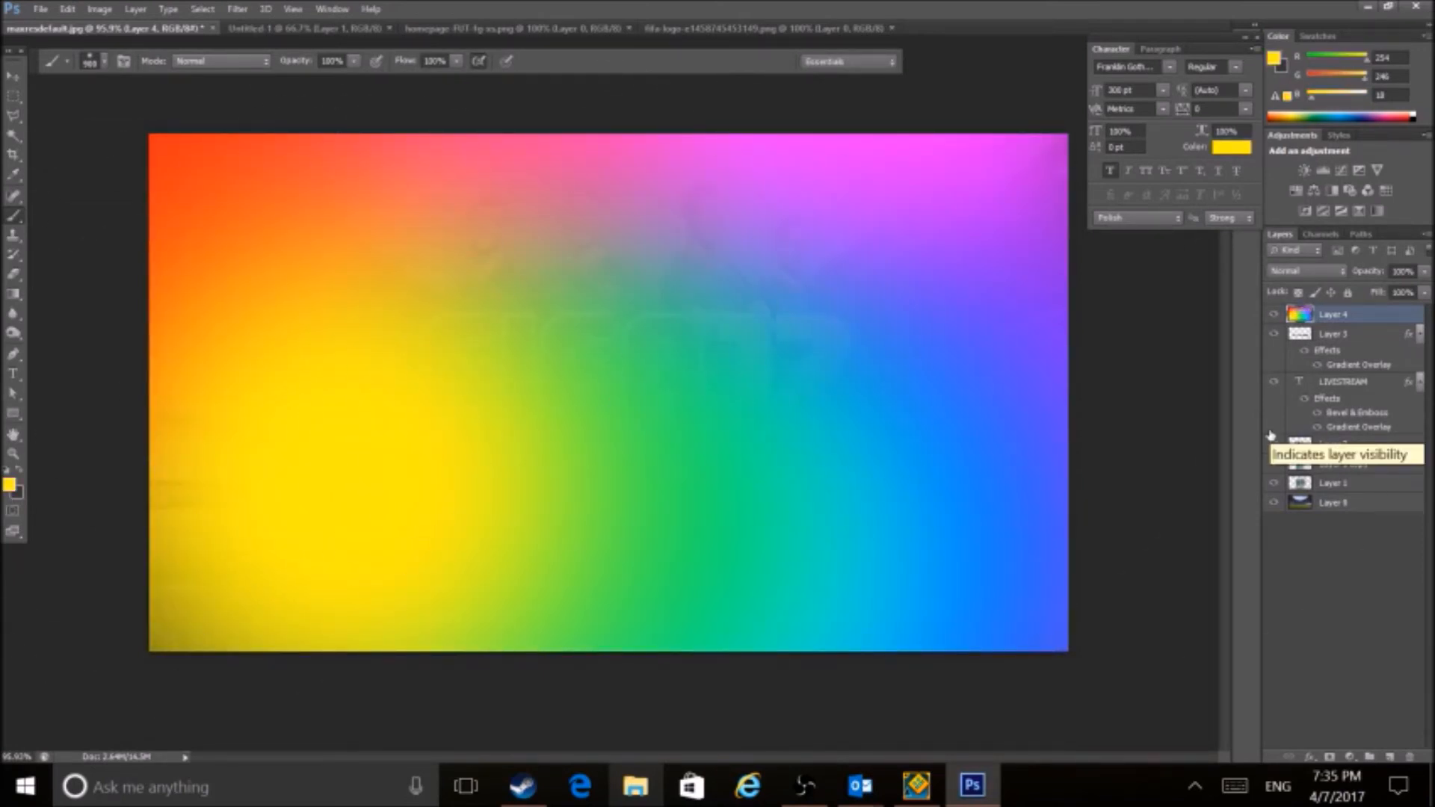
Set the rainbow layer's blending mode to Screen and reduce its opacity to 79%.
click(1307, 270)
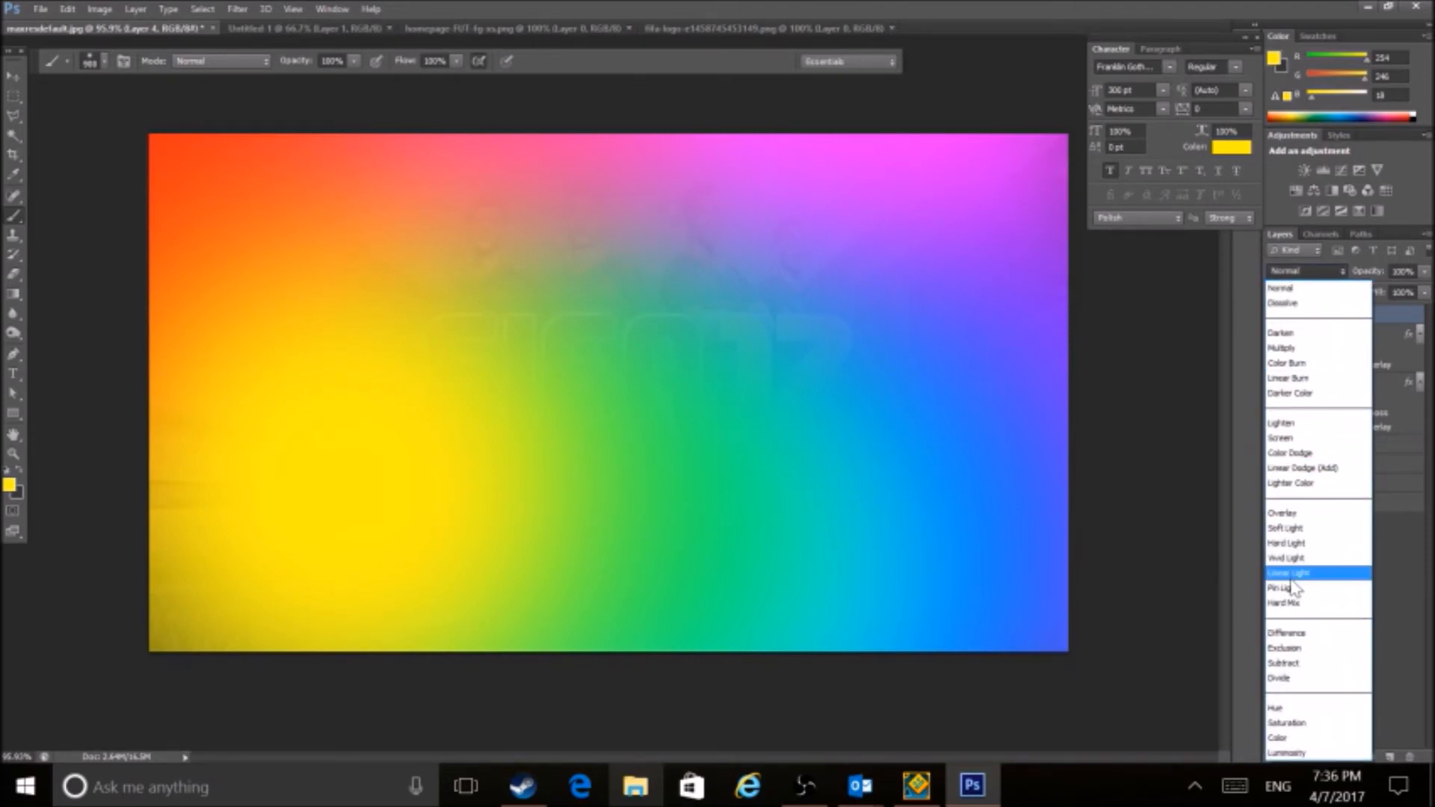
click(1290, 711)
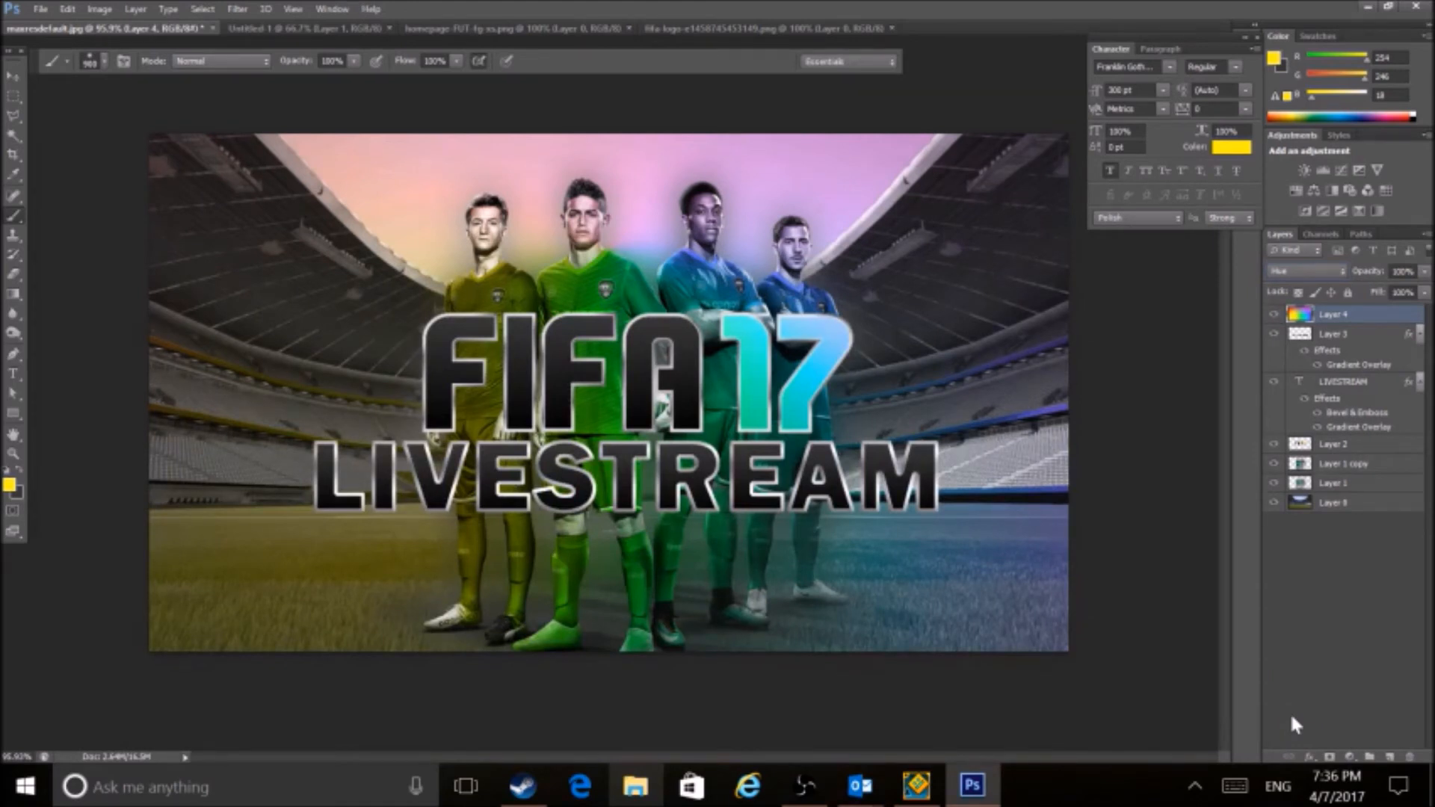
click(1307, 270)
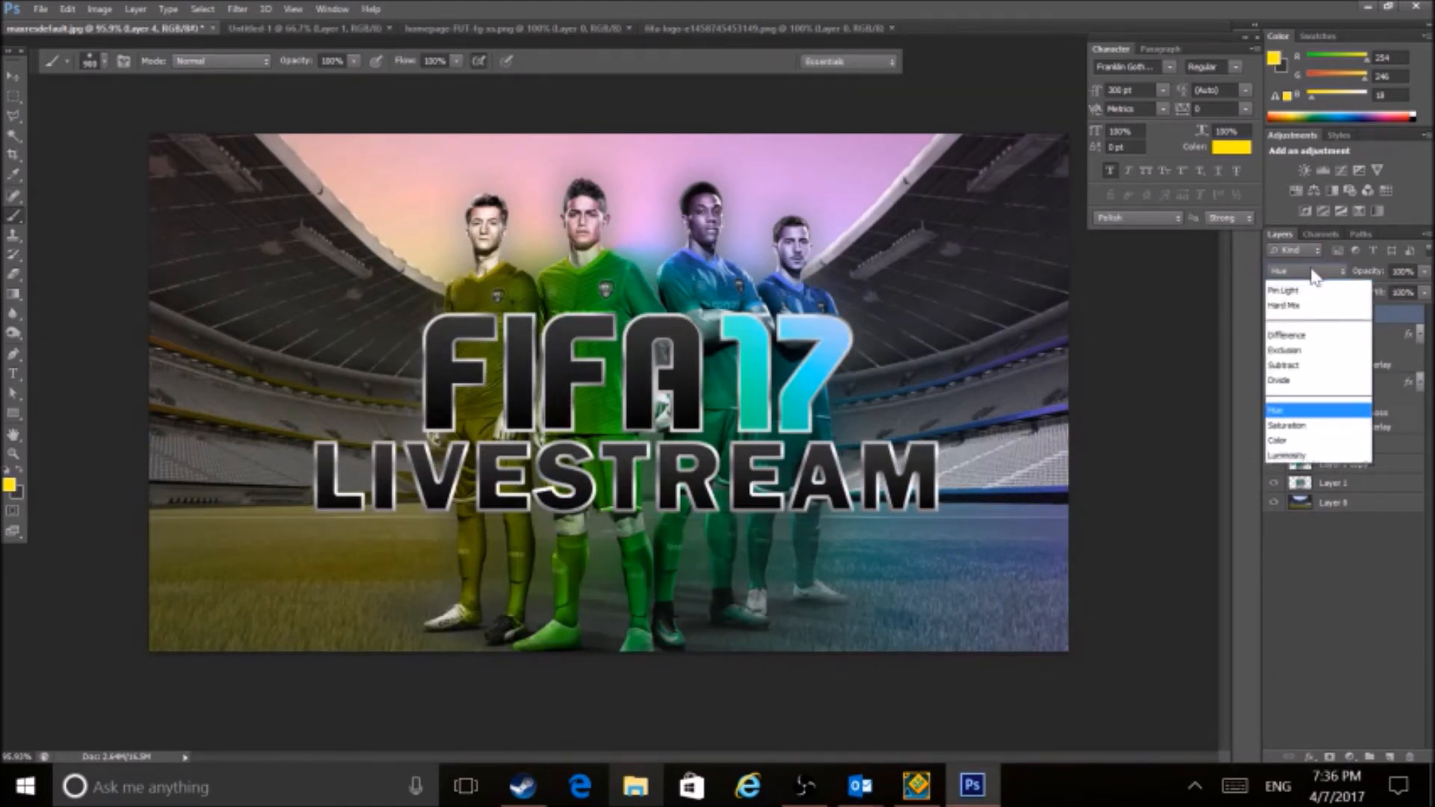
click(1307, 447)
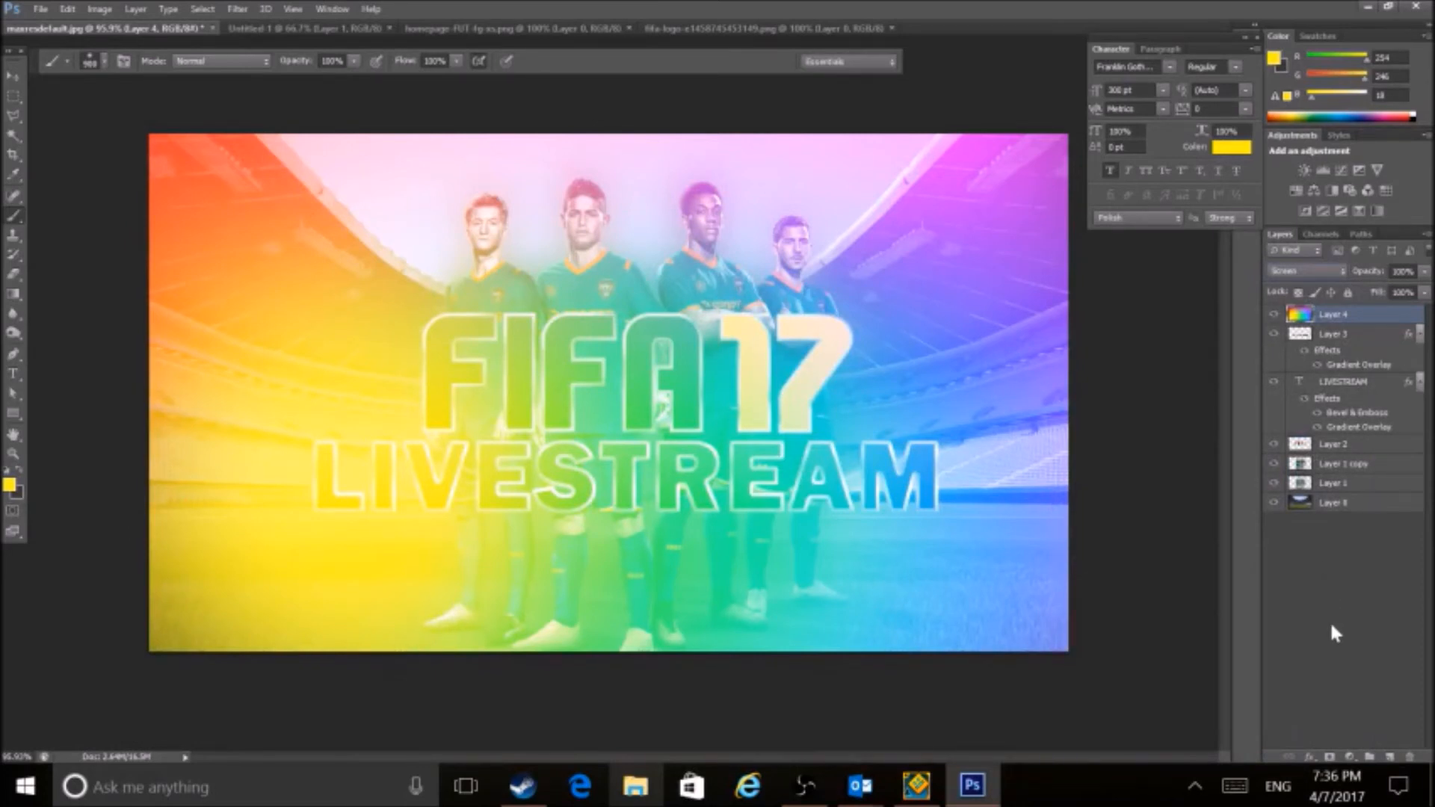
click(1425, 271)
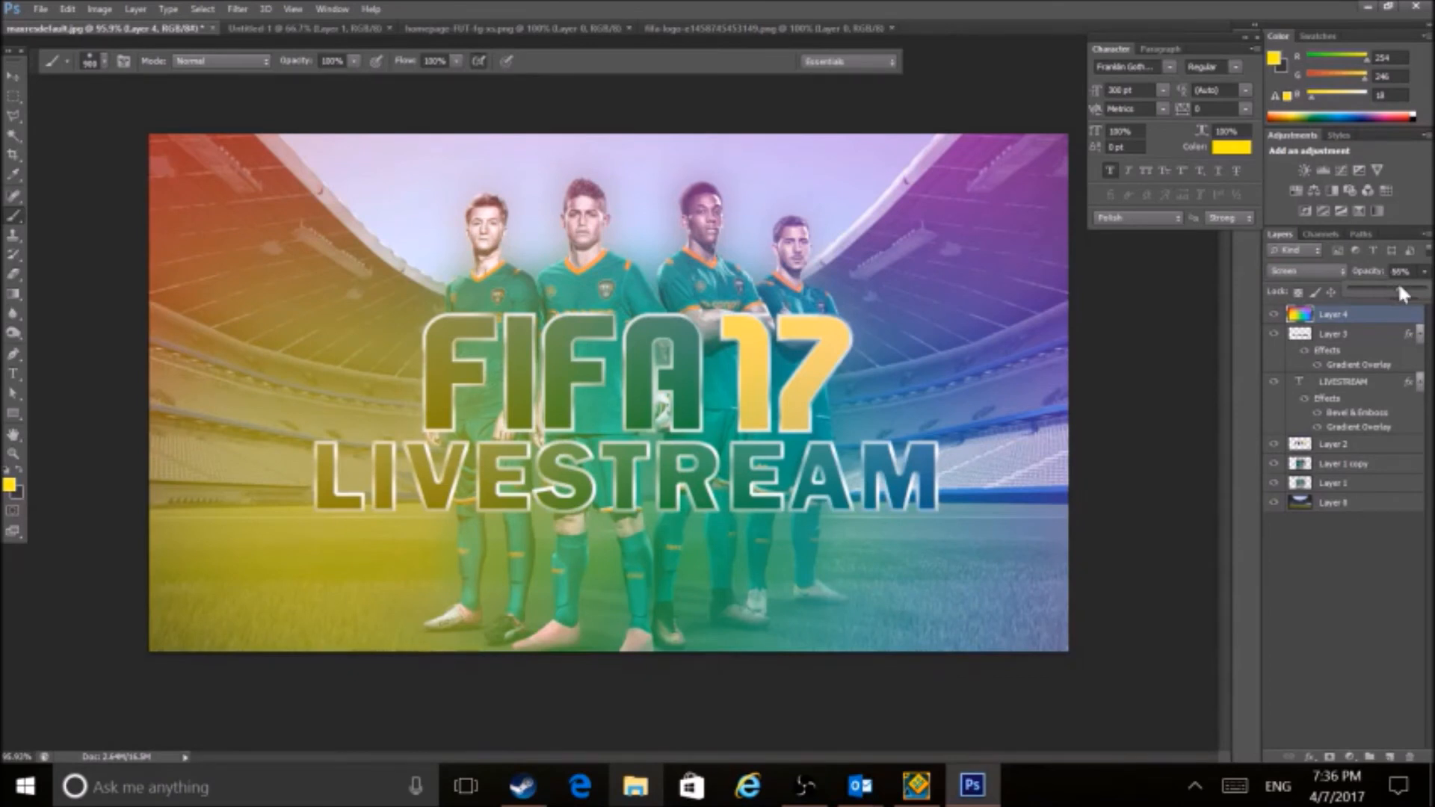
drag(1410, 289, 1411, 290)
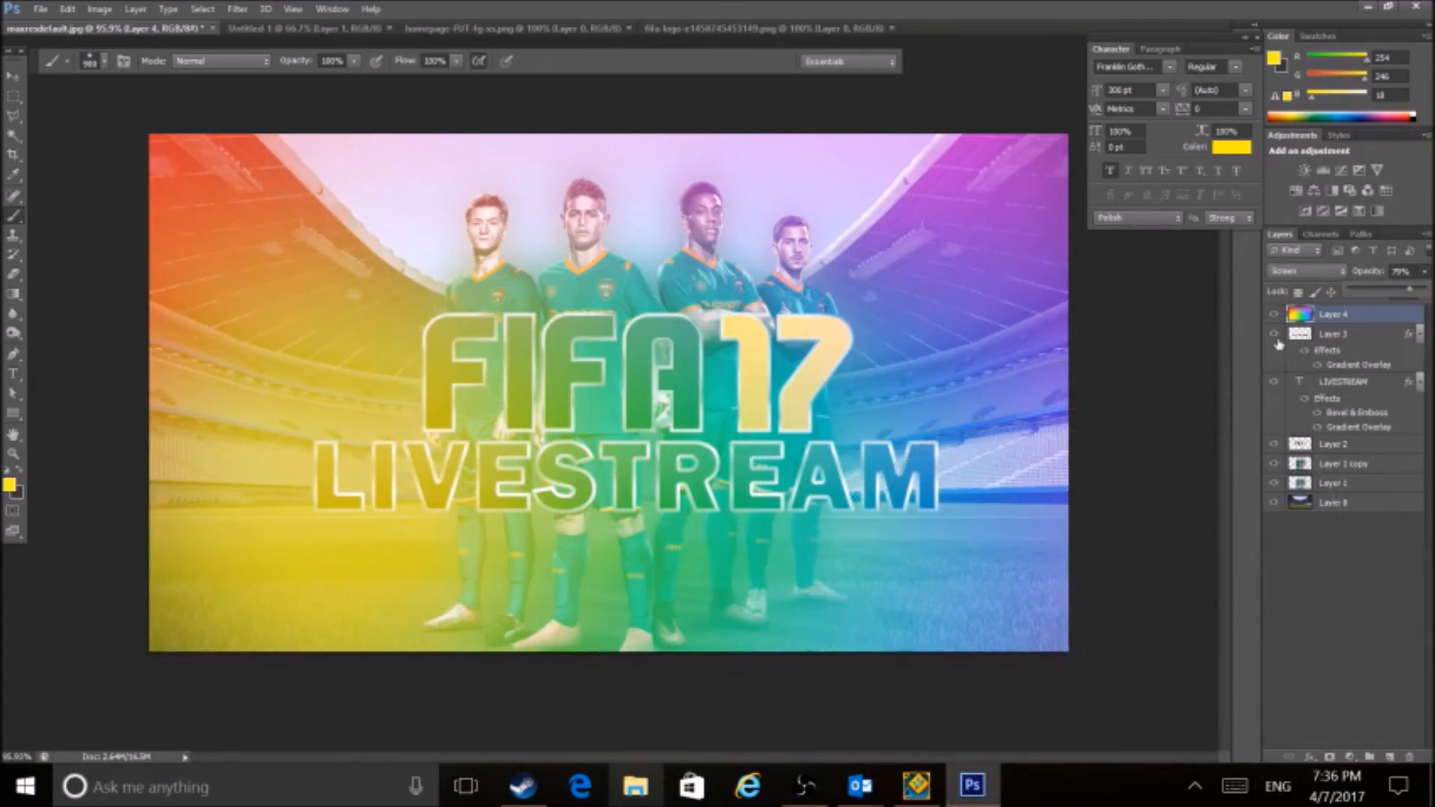
Add a new empty layer directly below the rainbow layer and select the whole canvas with the Rectangular Marquee.
click(1408, 338)
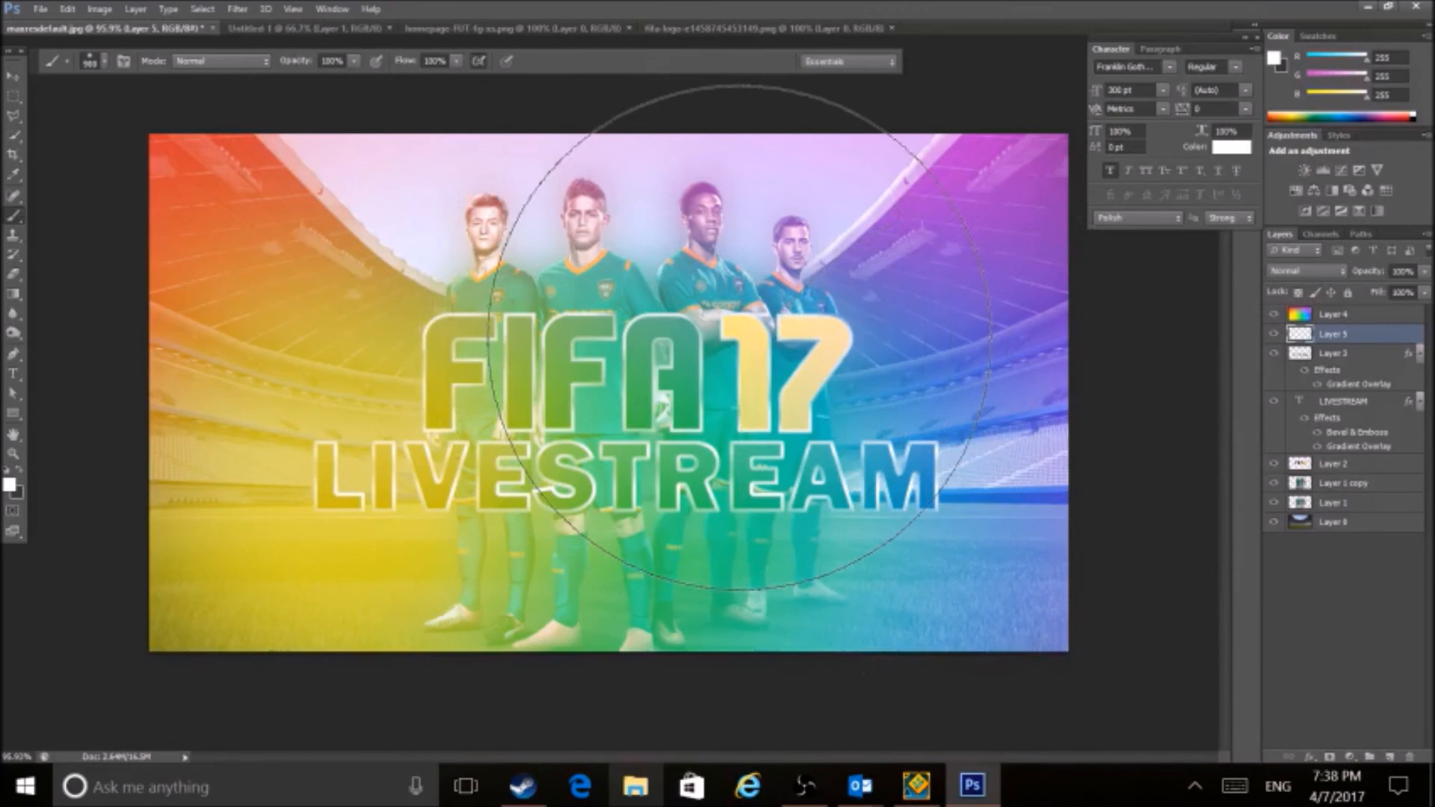
click(13, 98)
drag(152, 124, 522, 355)
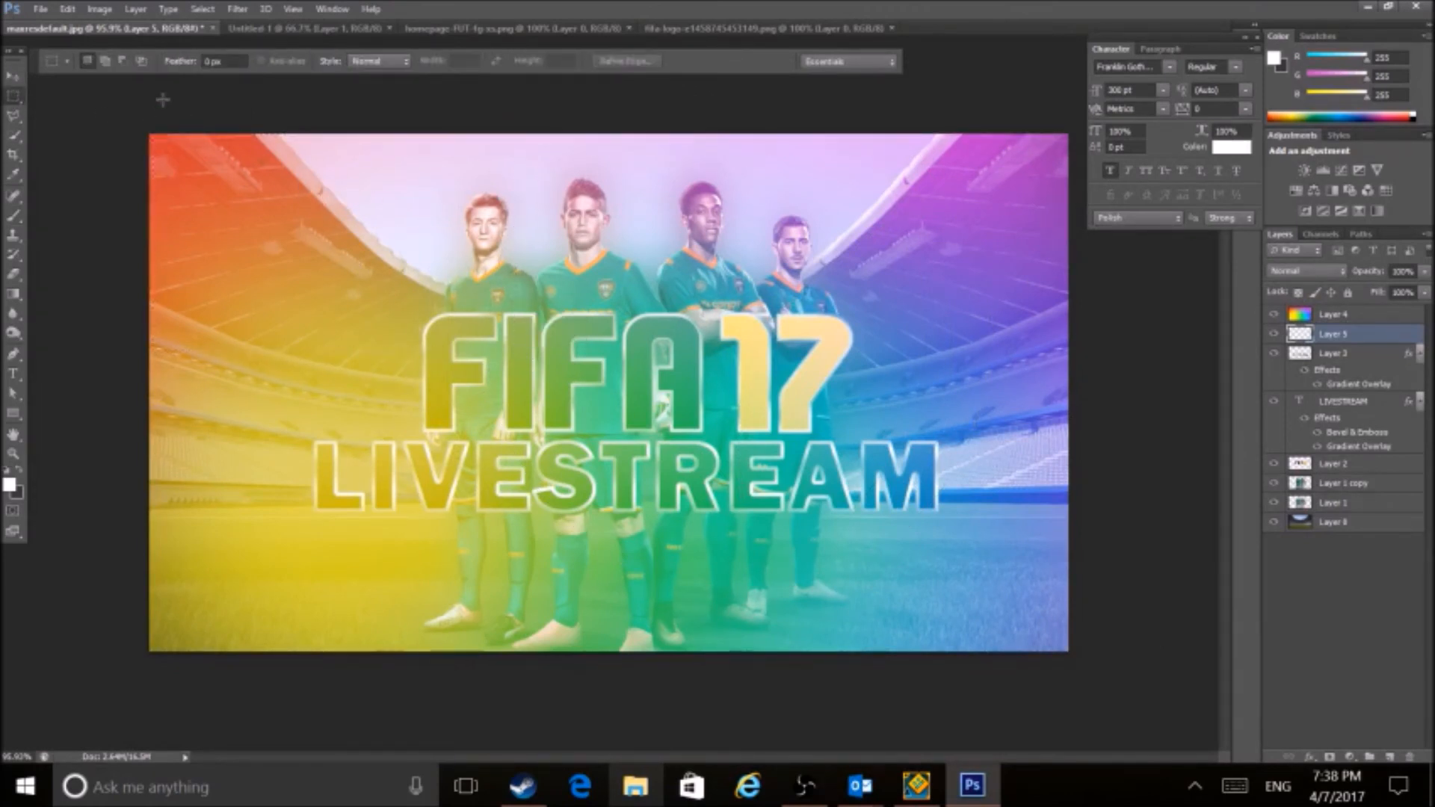
drag(153, 84, 1351, 768)
Convert the canvas selection into a border selection 7 pixels wide.
click(202, 9)
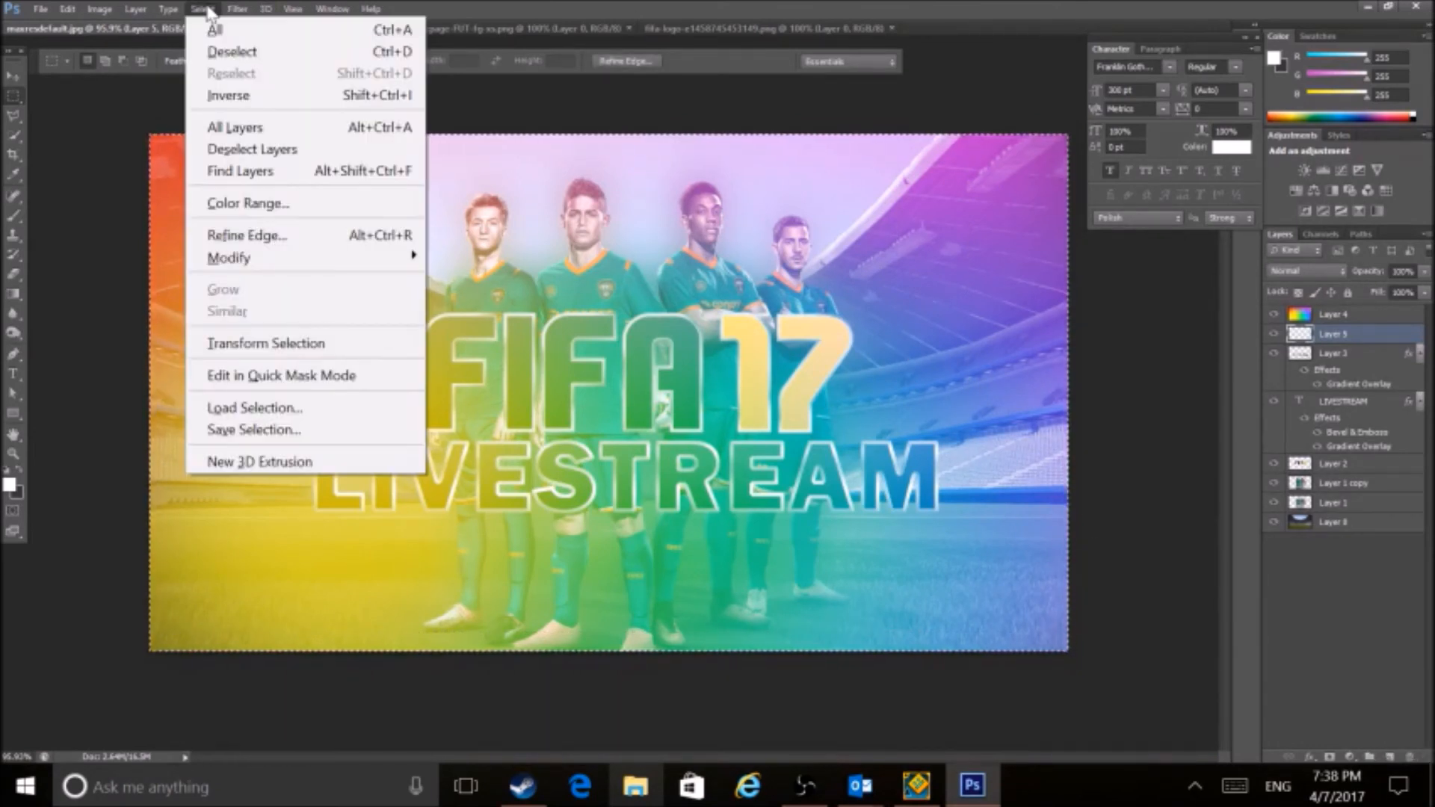
mouse_move(261, 257)
click(127, 256)
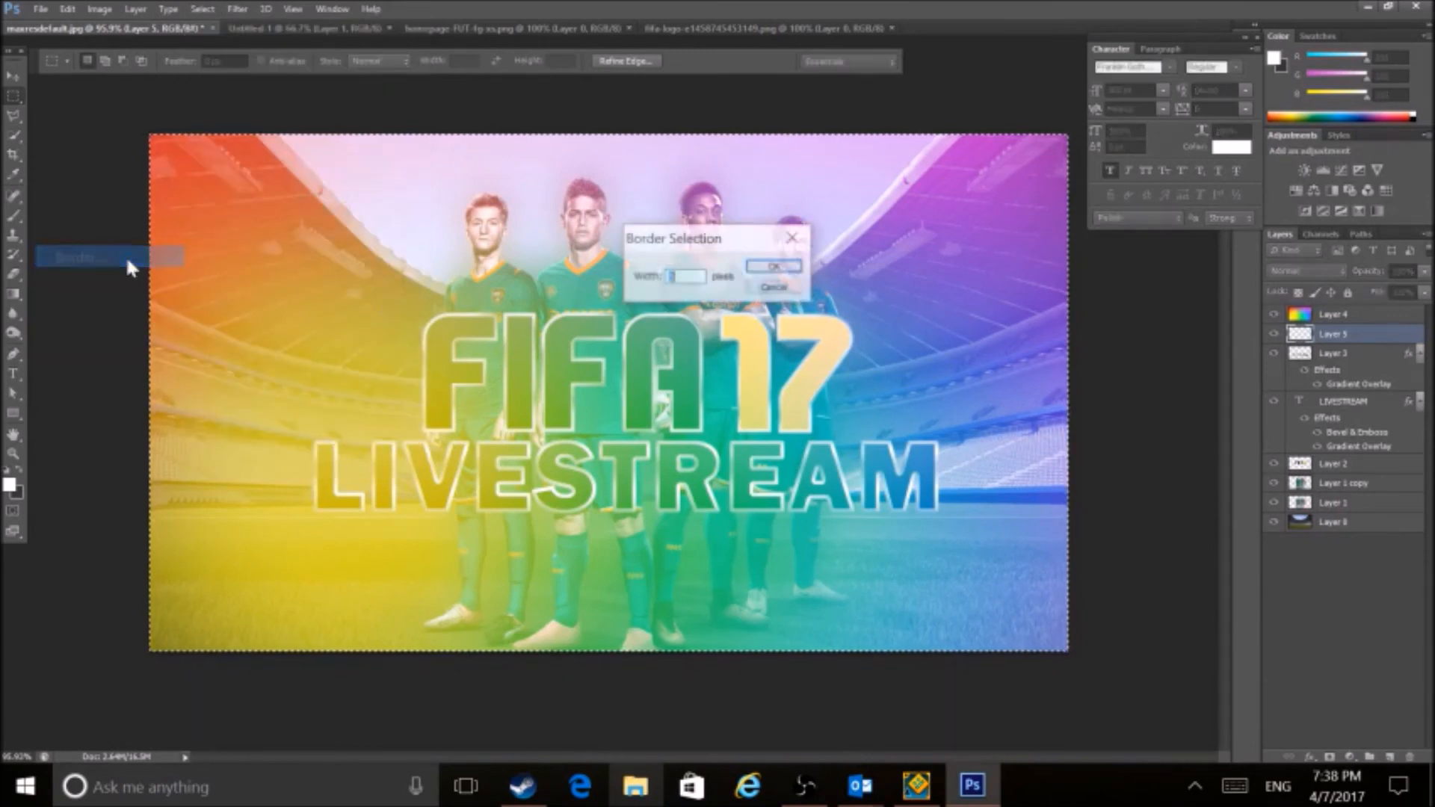
text(7)
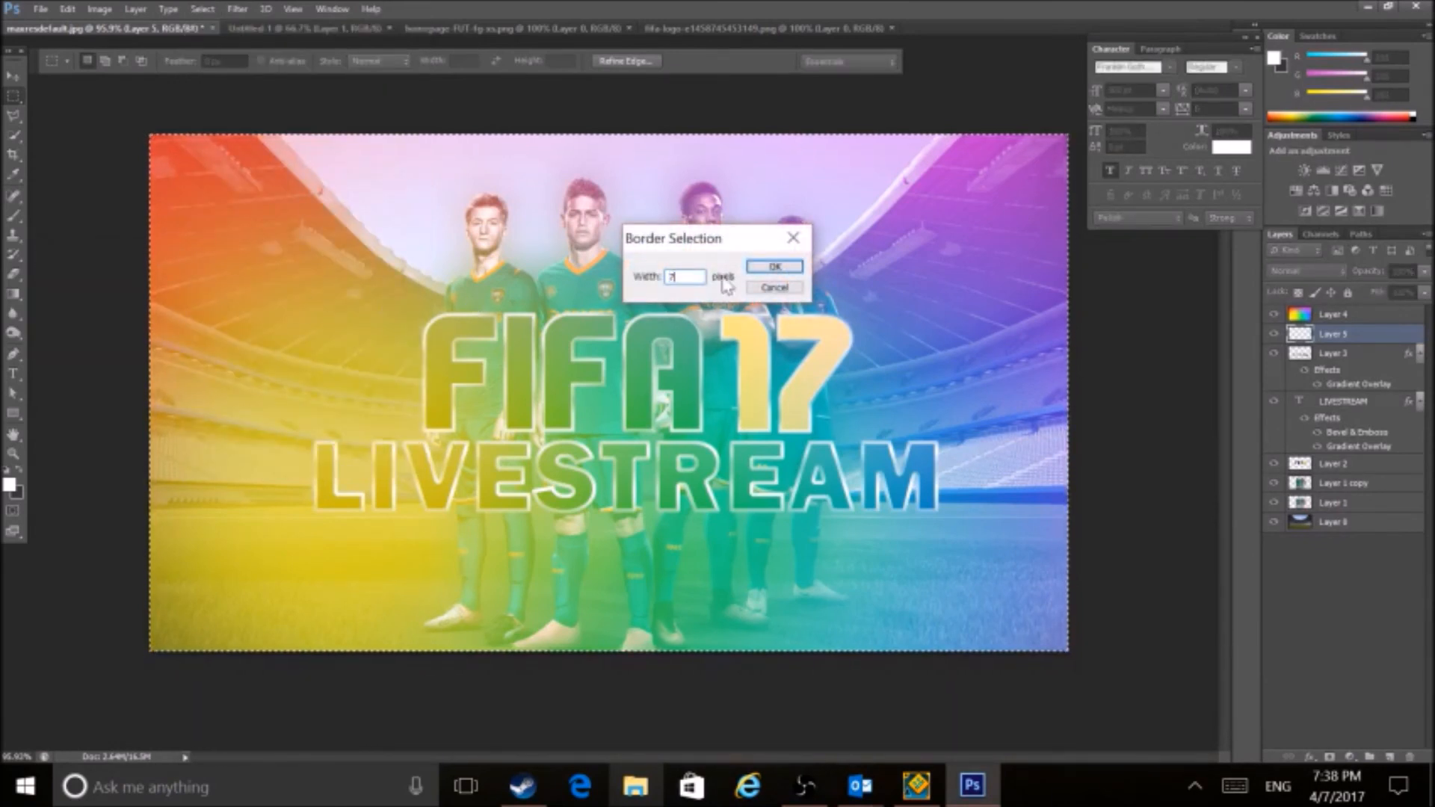
key(Return)
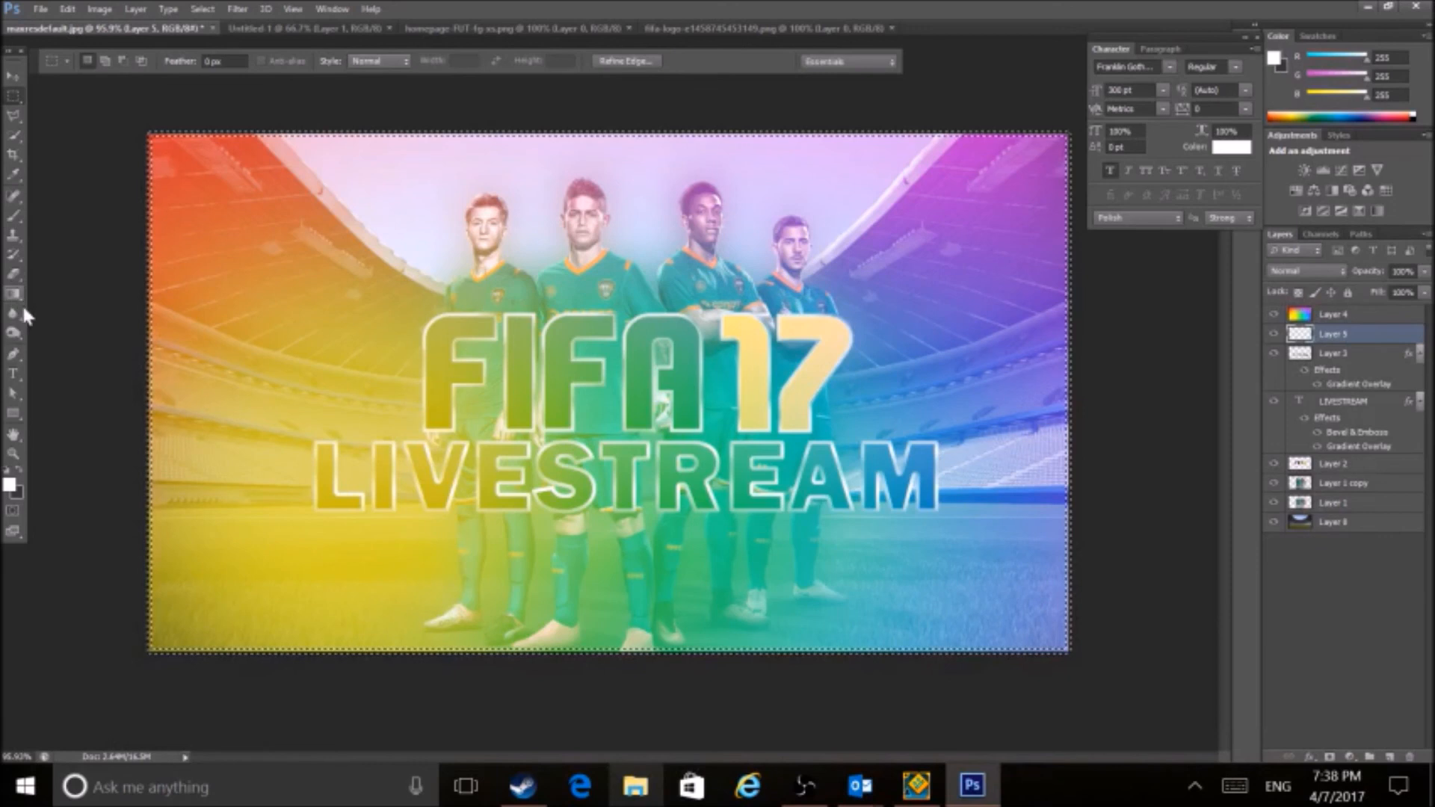
Paint the border selection white with the Brush tool and deselect it.
click(12, 217)
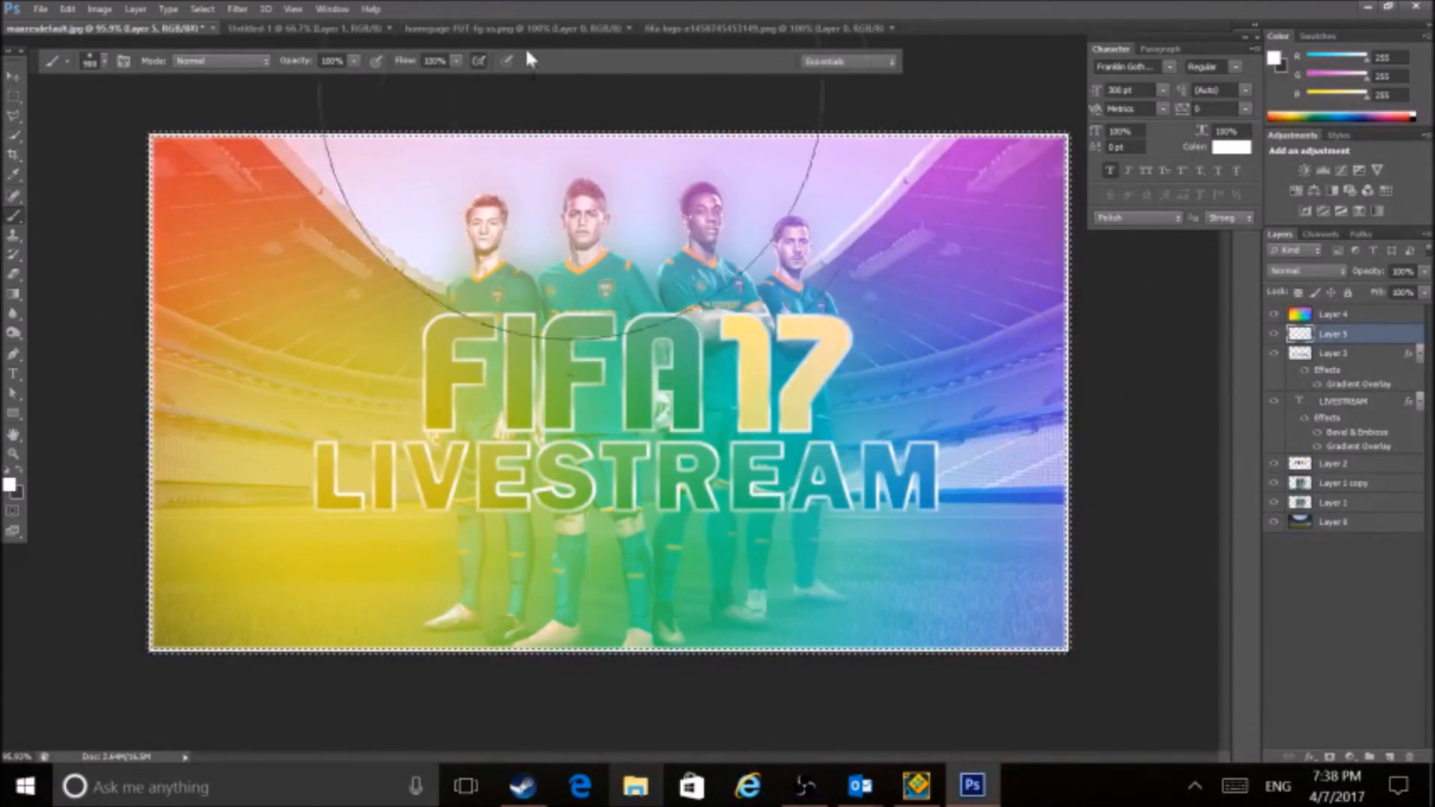
click(201, 9)
click(226, 54)
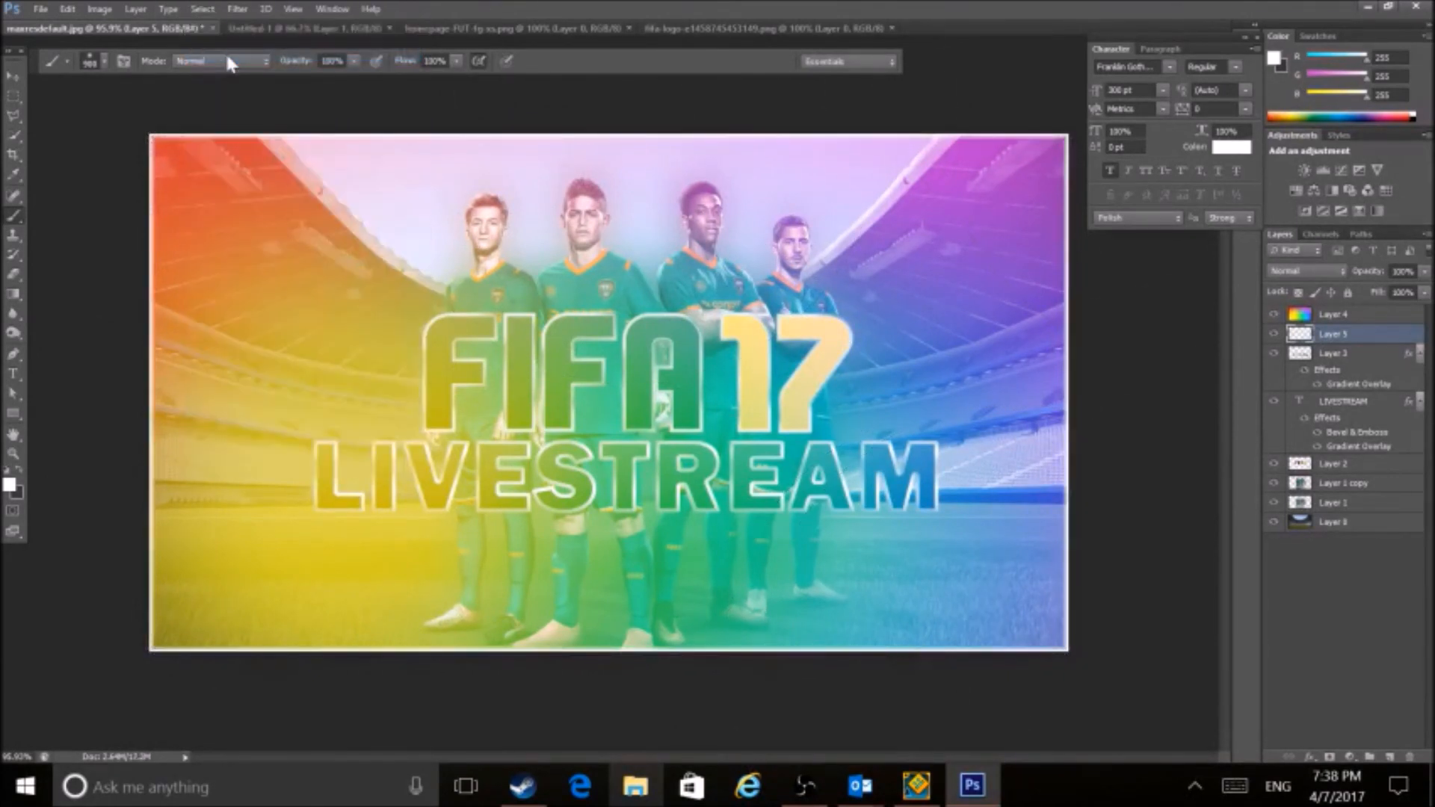